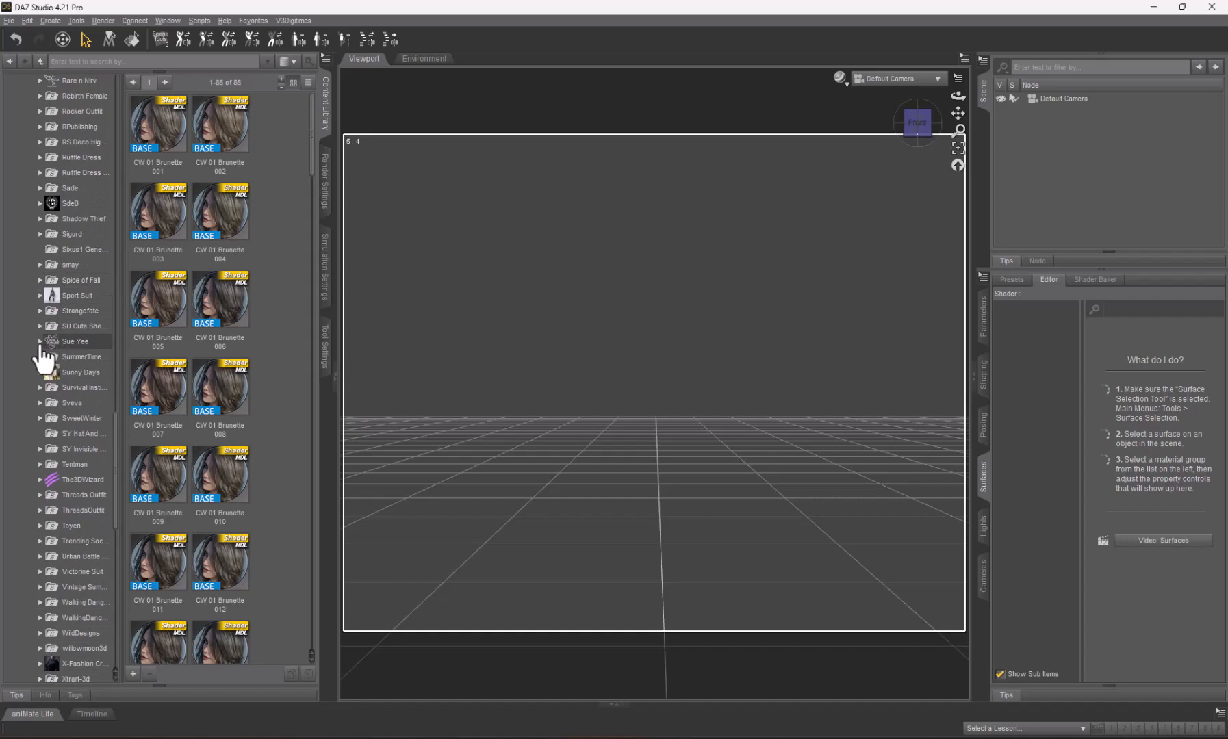
Load the SU Summer Cool Set Camisole G8 from the Sue Yee clothing folder into the scene.
{"action": "left_click", "coordinate": [40, 343]}
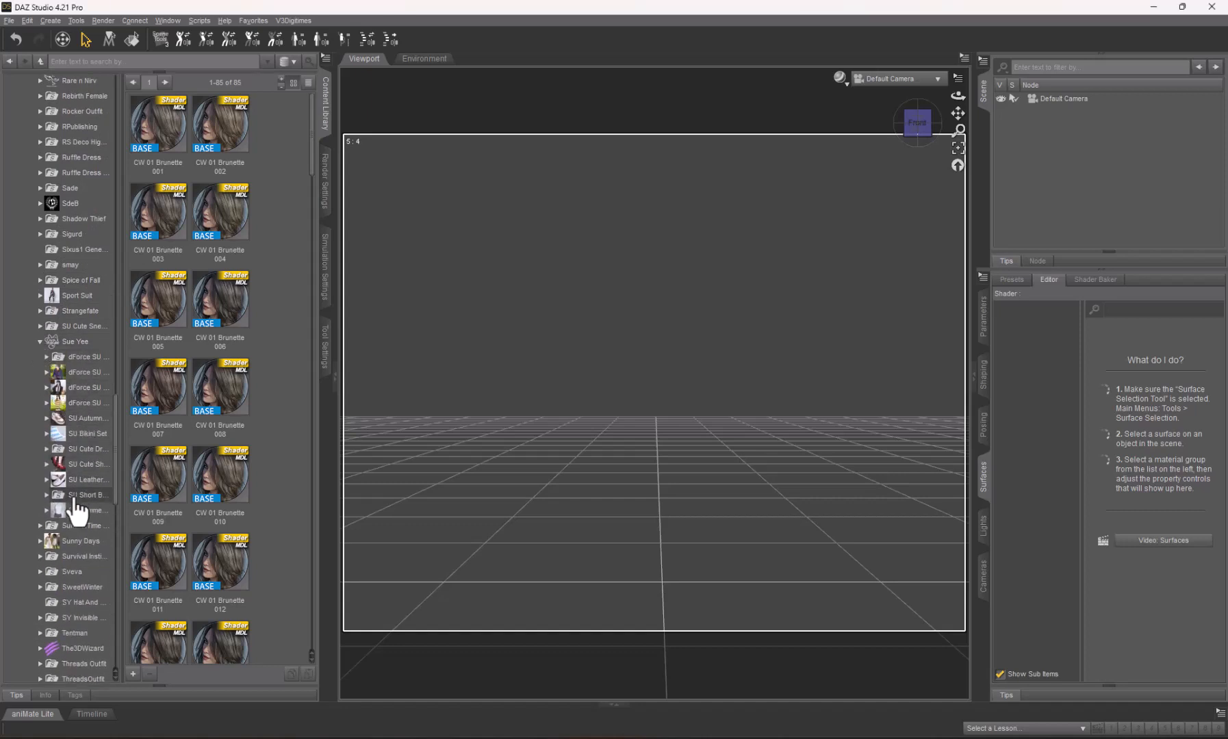
{"action": "left_click", "coordinate": [71, 511]}
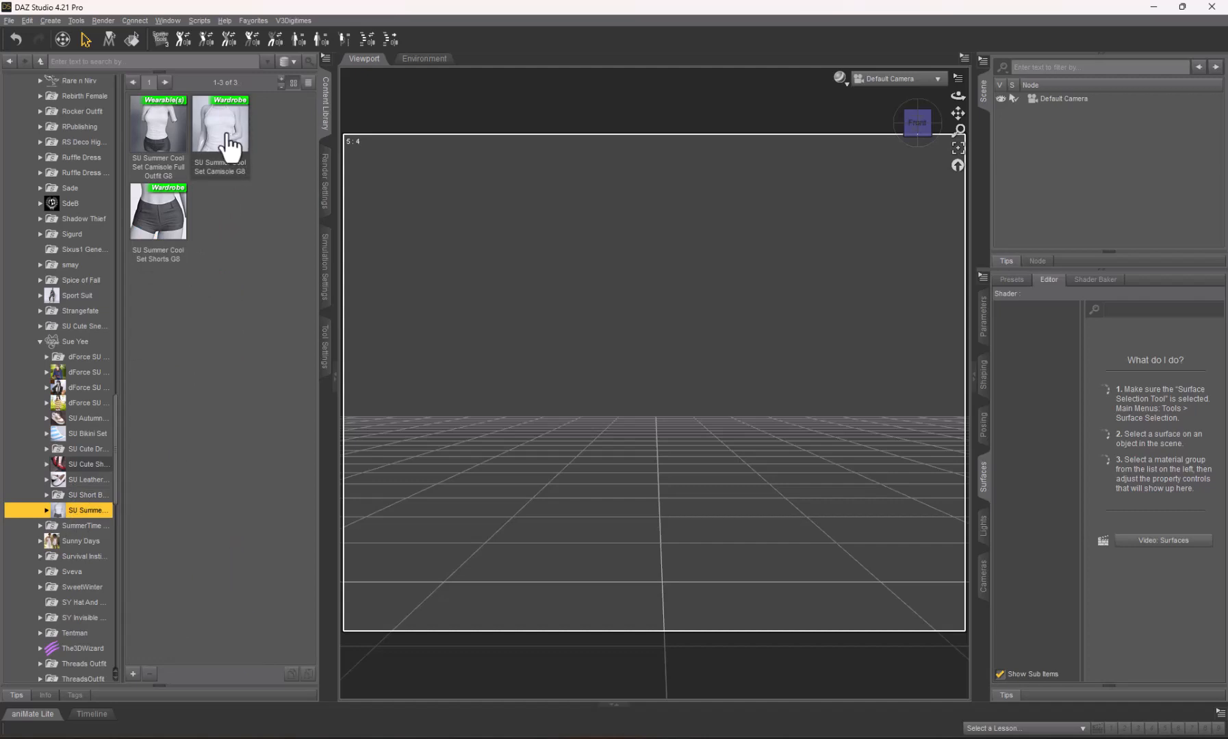
{"action": "mouse_move", "coordinate": [232, 147]}
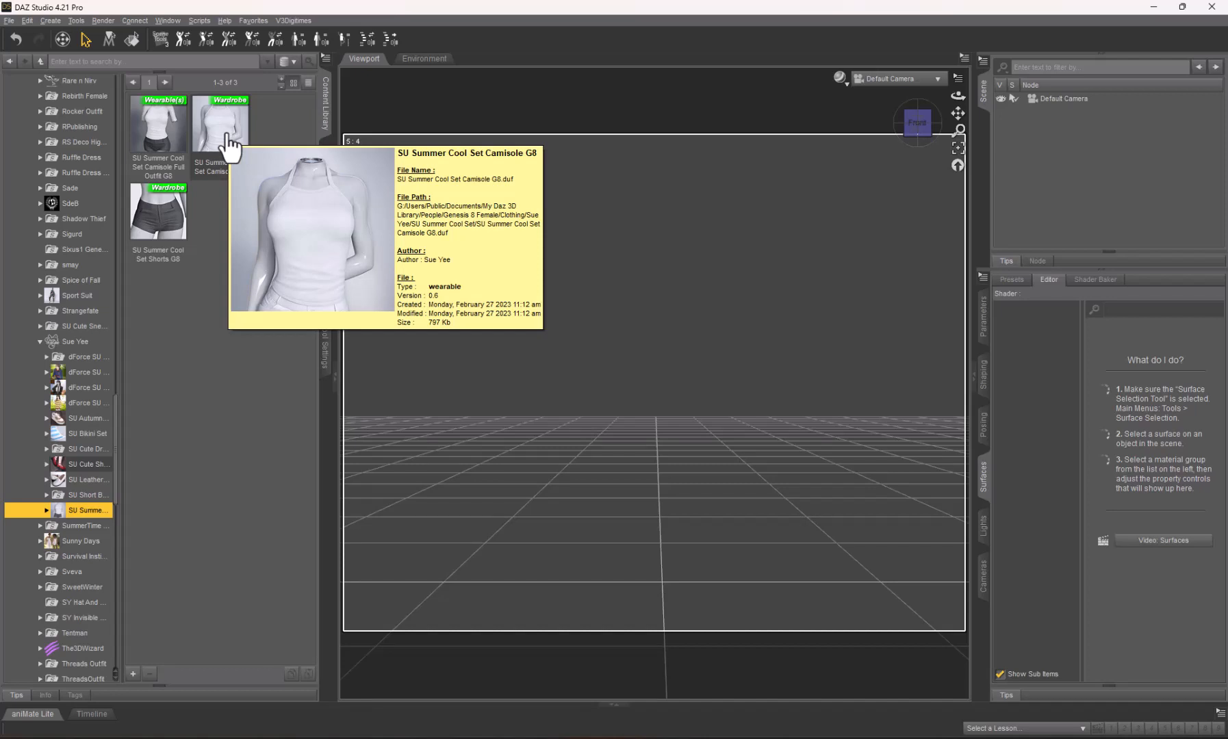
{"action": "double_click", "coordinate": [227, 135]}
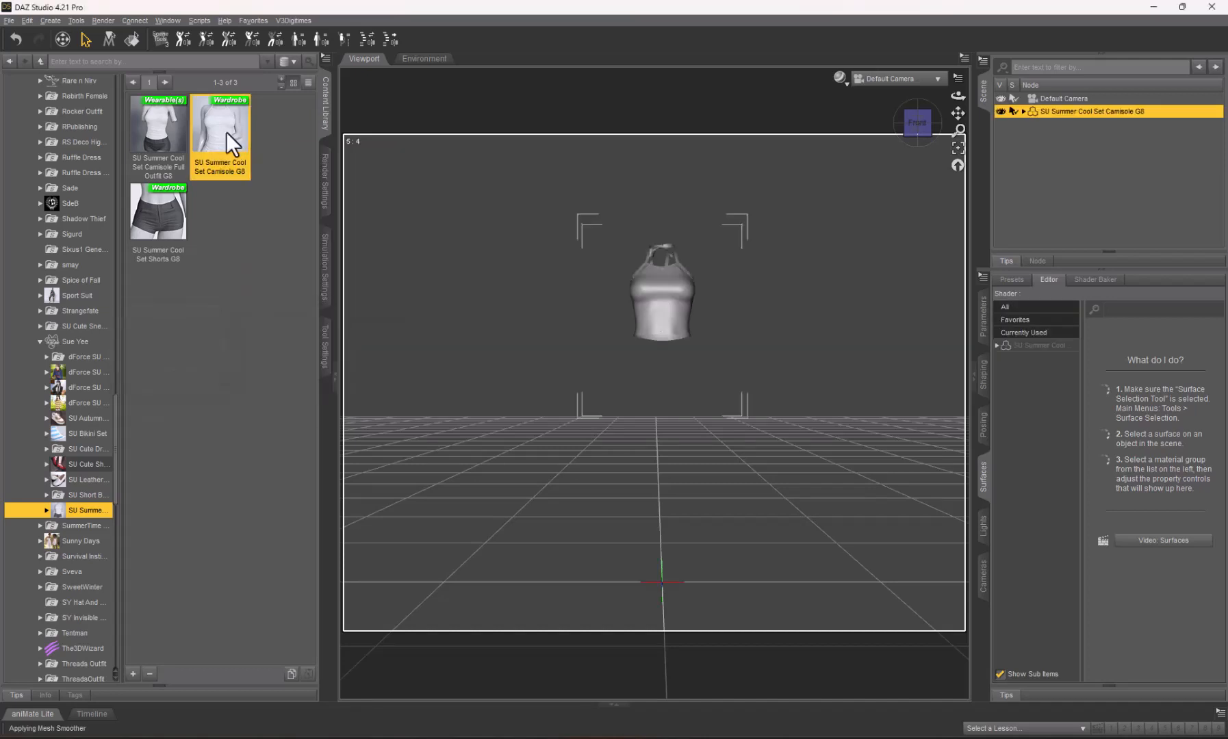
Frame the camisole in the viewport and switch the draw style to NVIDIA Iray.
{"action": "left_click", "coordinate": [958, 148]}
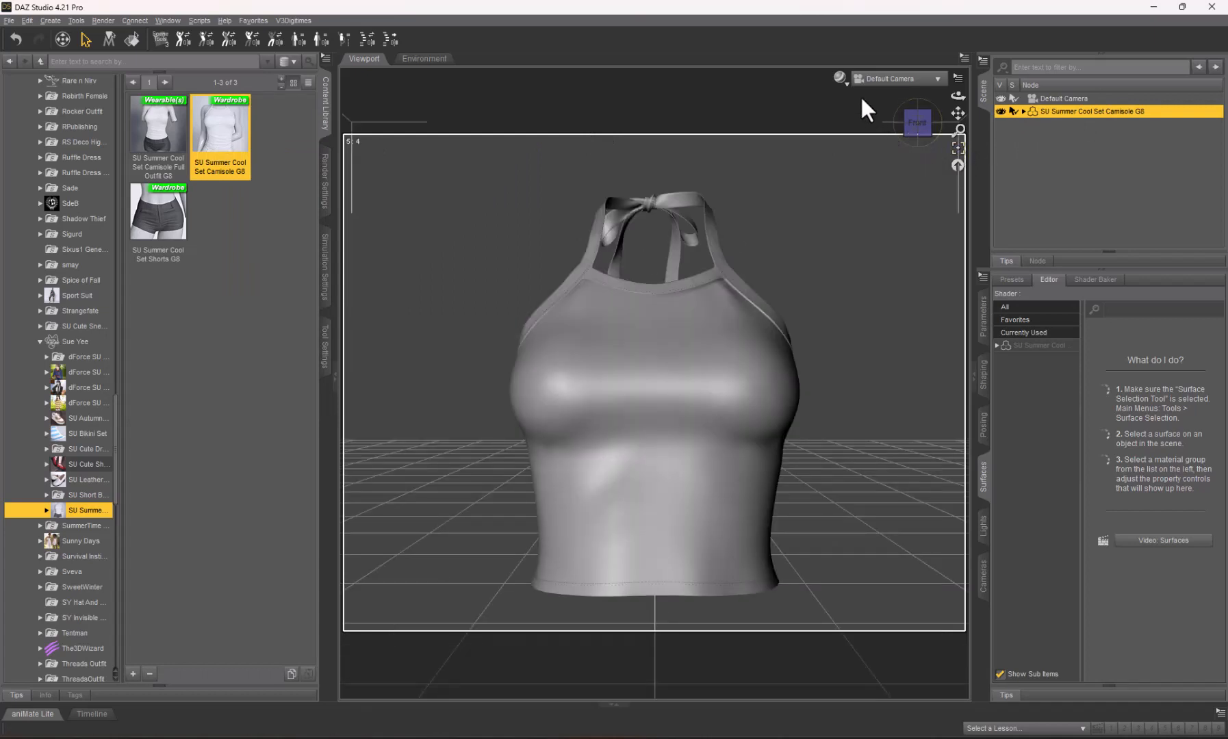
{"action": "left_click", "coordinate": [841, 79]}
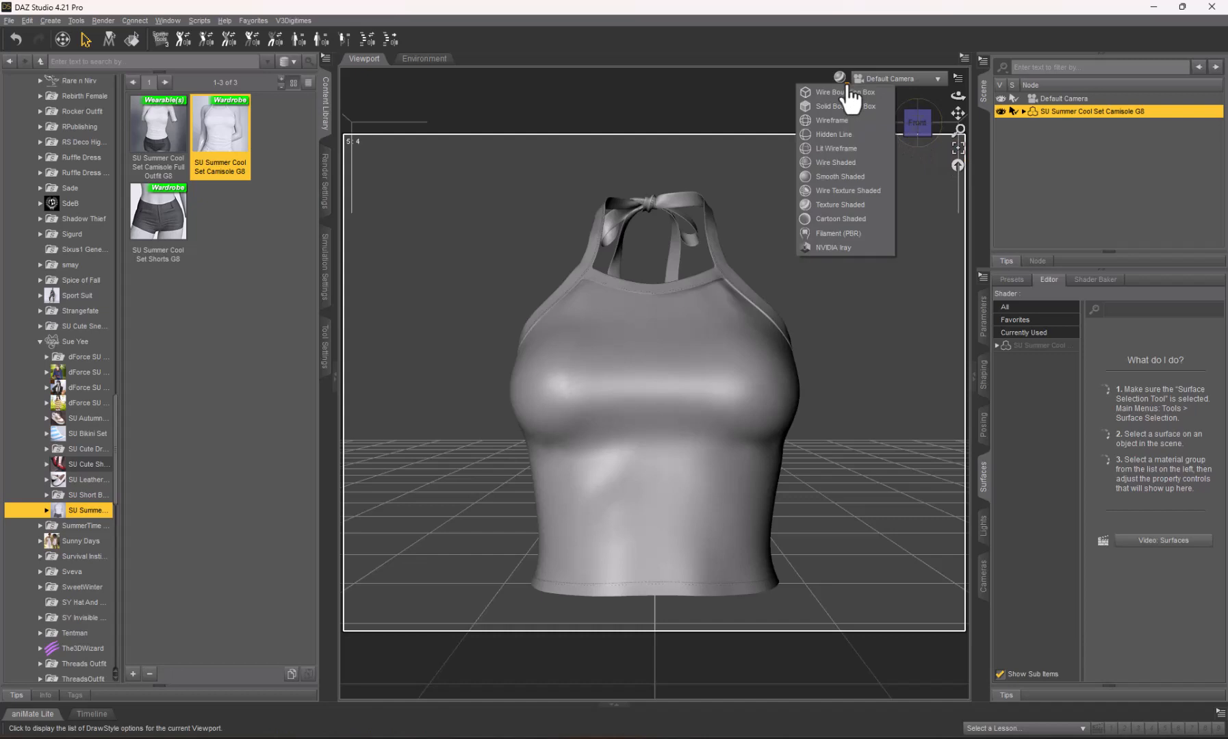
{"action": "left_click", "coordinate": [846, 247]}
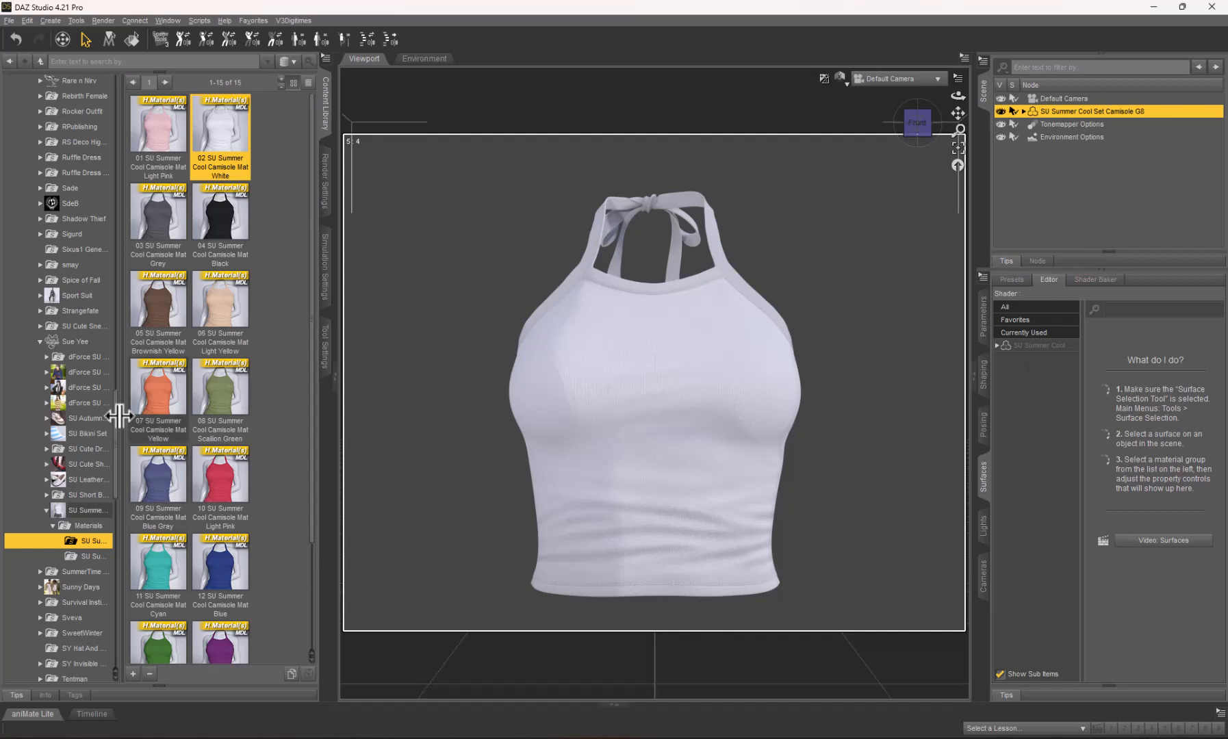
Apply MM Itsy Bitsy Decal 02 from the Make Me Itsy Bitsy Decals folder to the camisole.
{"action": "scroll", "coordinate": [93, 301], "scroll_direction": "up", "scroll_amount": 8}
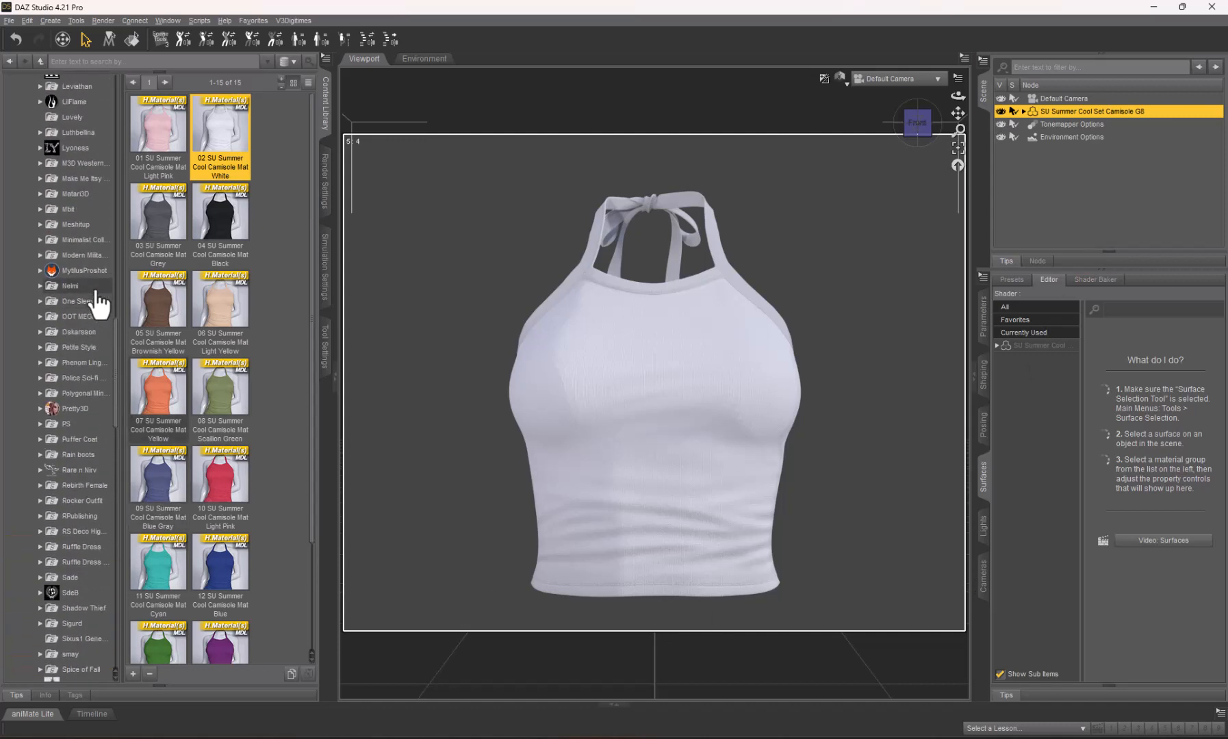
{"action": "scroll", "coordinate": [99, 301], "scroll_direction": "up", "scroll_amount": 1}
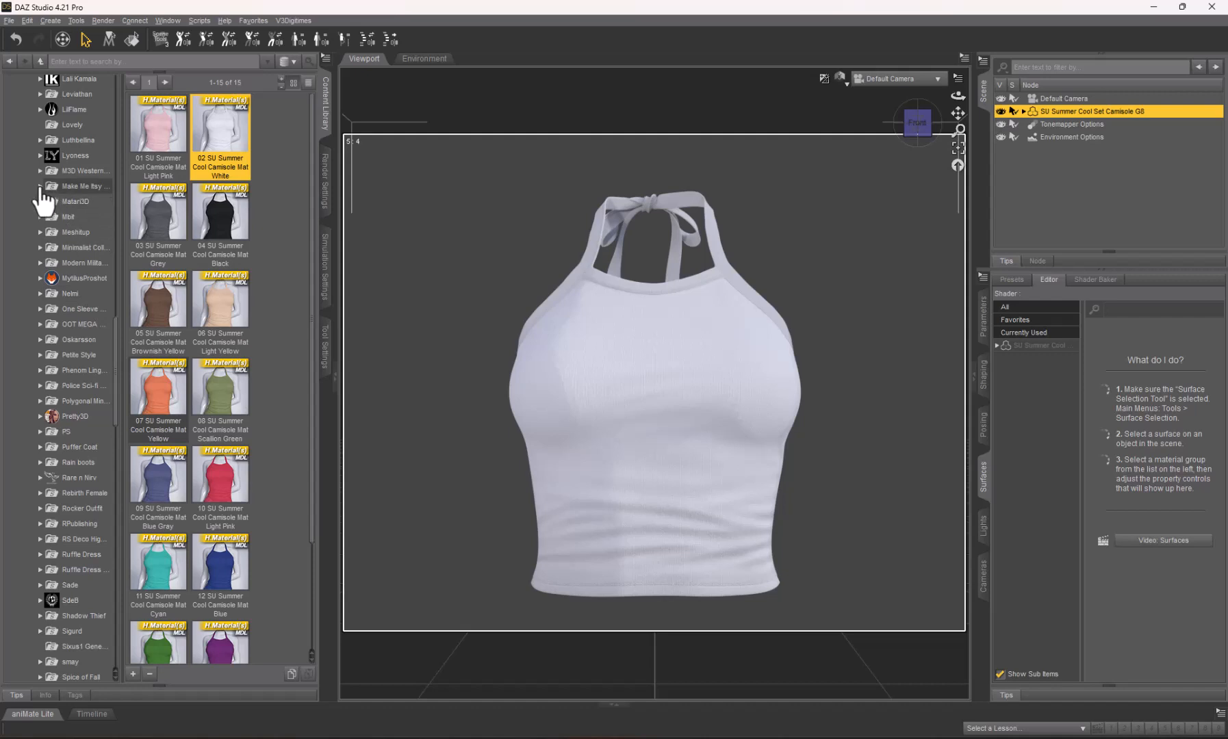
{"action": "left_click", "coordinate": [40, 187]}
{"action": "left_click", "coordinate": [76, 201]}
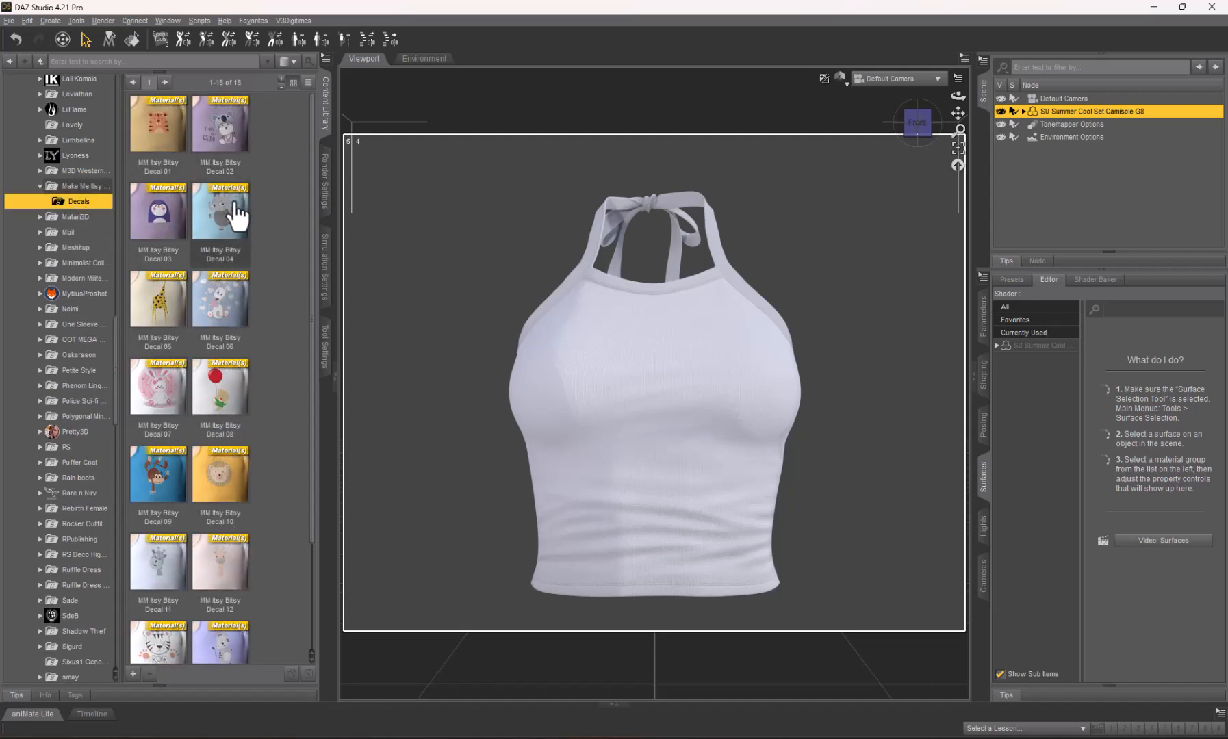
{"action": "mouse_move", "coordinate": [235, 205]}
{"action": "mouse_move", "coordinate": [226, 308]}
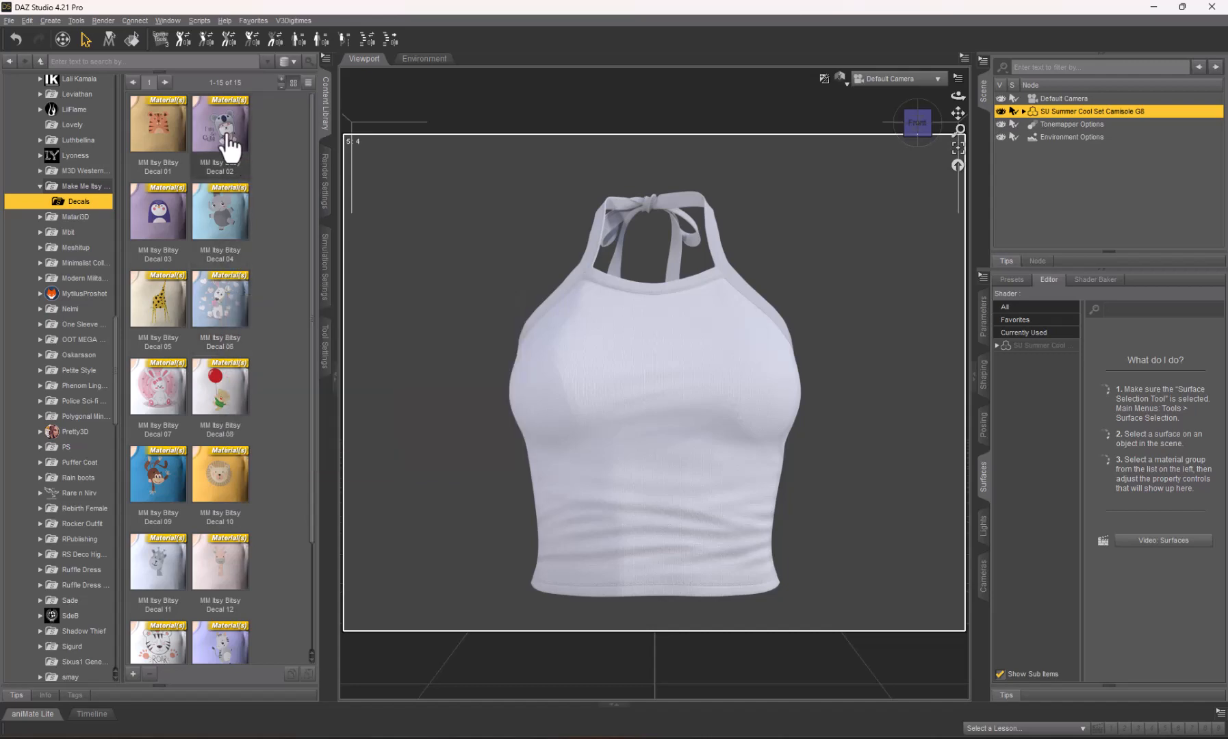
{"action": "left_click", "coordinate": [230, 145]}
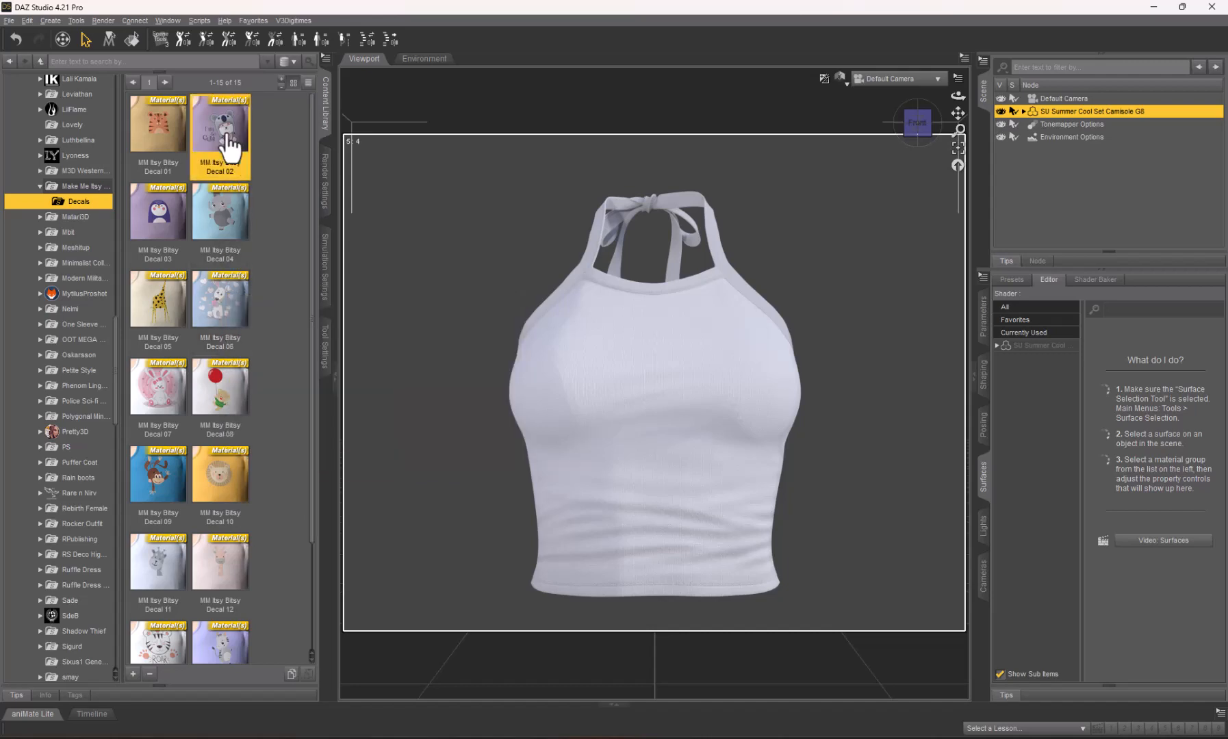
{"action": "double_click", "coordinate": [230, 146]}
Select the Itsy Bitsy Decal under the camisole and raise its Y Translate to about 134 so it sits on the chest.
{"action": "left_click", "coordinate": [1023, 111]}
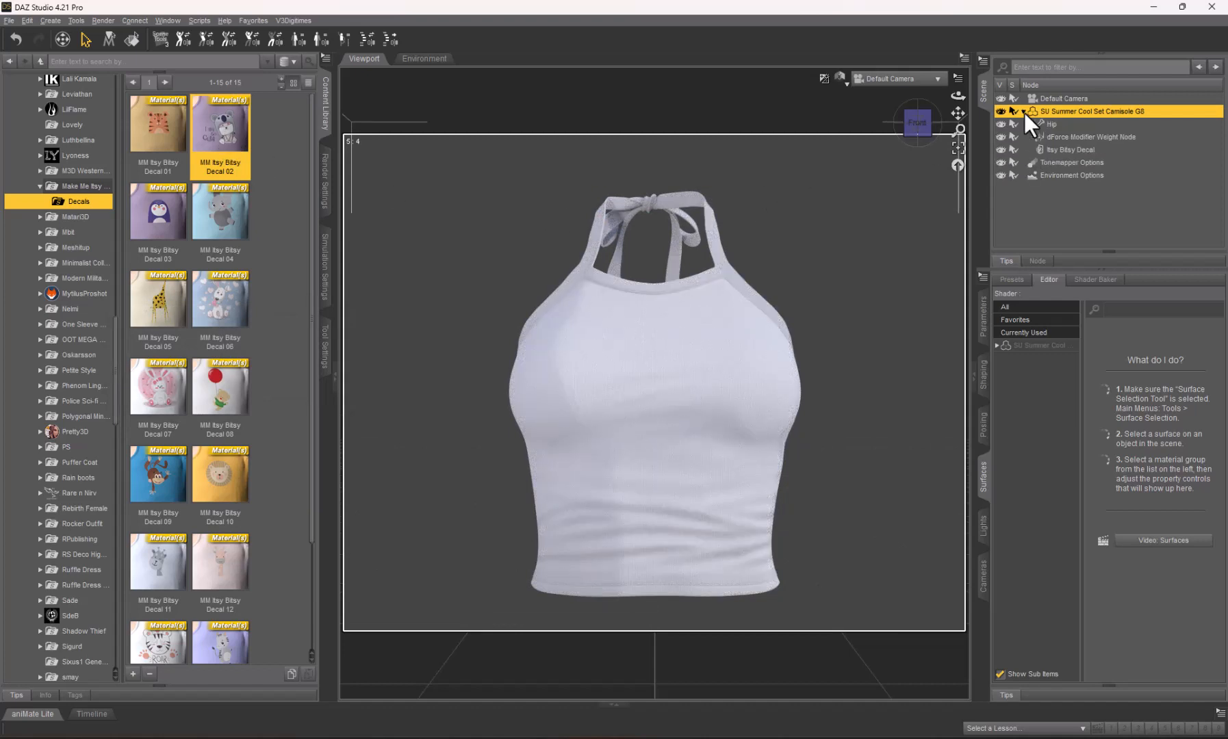
{"action": "left_click", "coordinate": [1065, 156]}
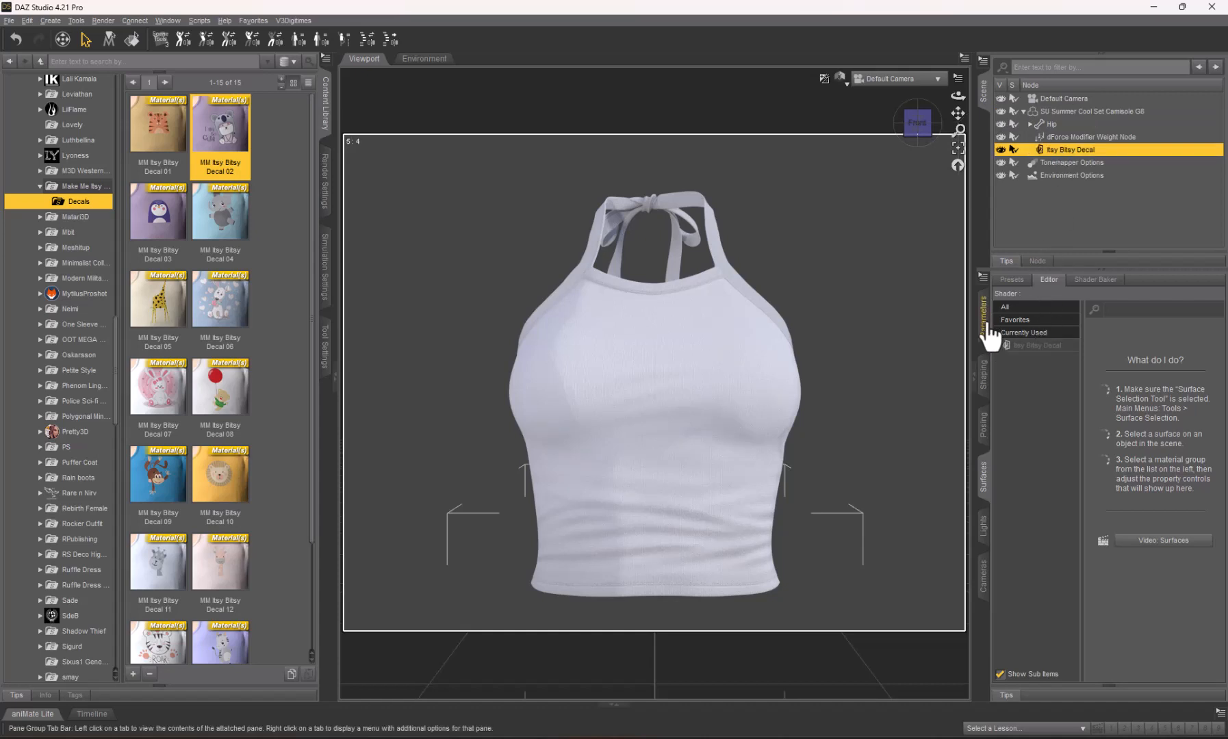
{"action": "left_click", "coordinate": [985, 321]}
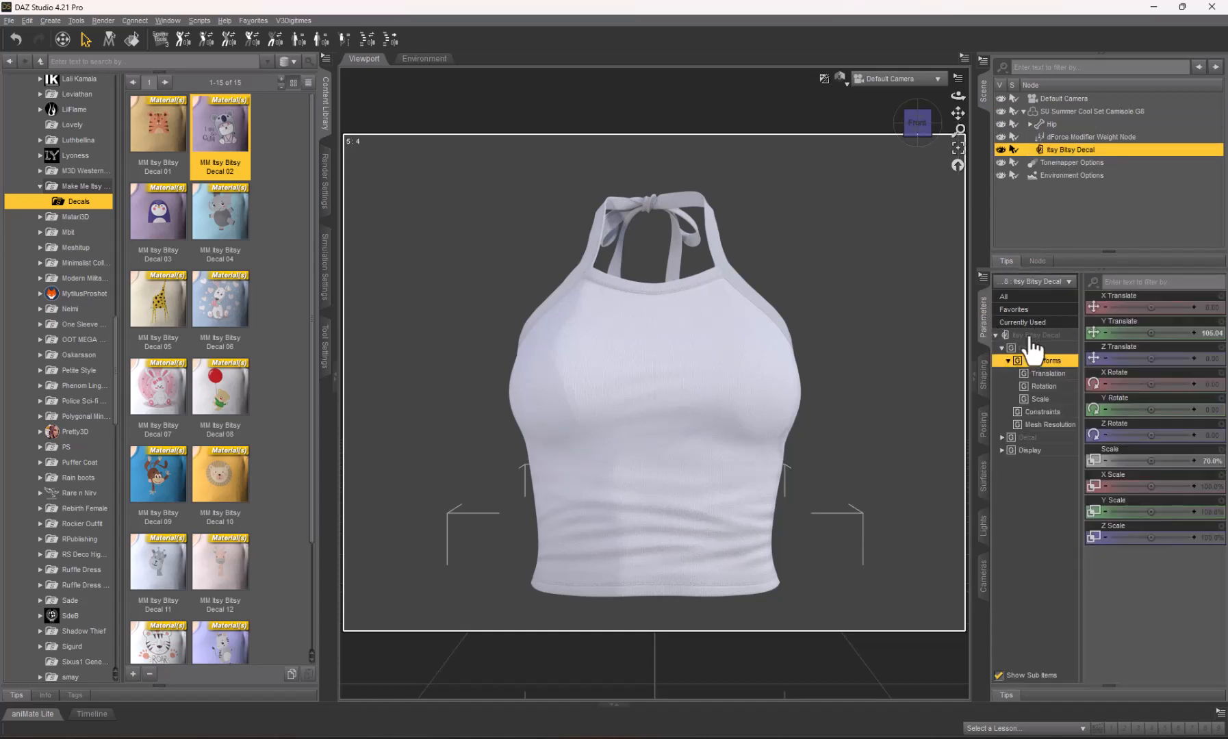
{"action": "left_click", "coordinate": [1035, 335]}
{"action": "left_click_drag", "start_coordinate": [1148, 333], "coordinate": [1164, 332]}
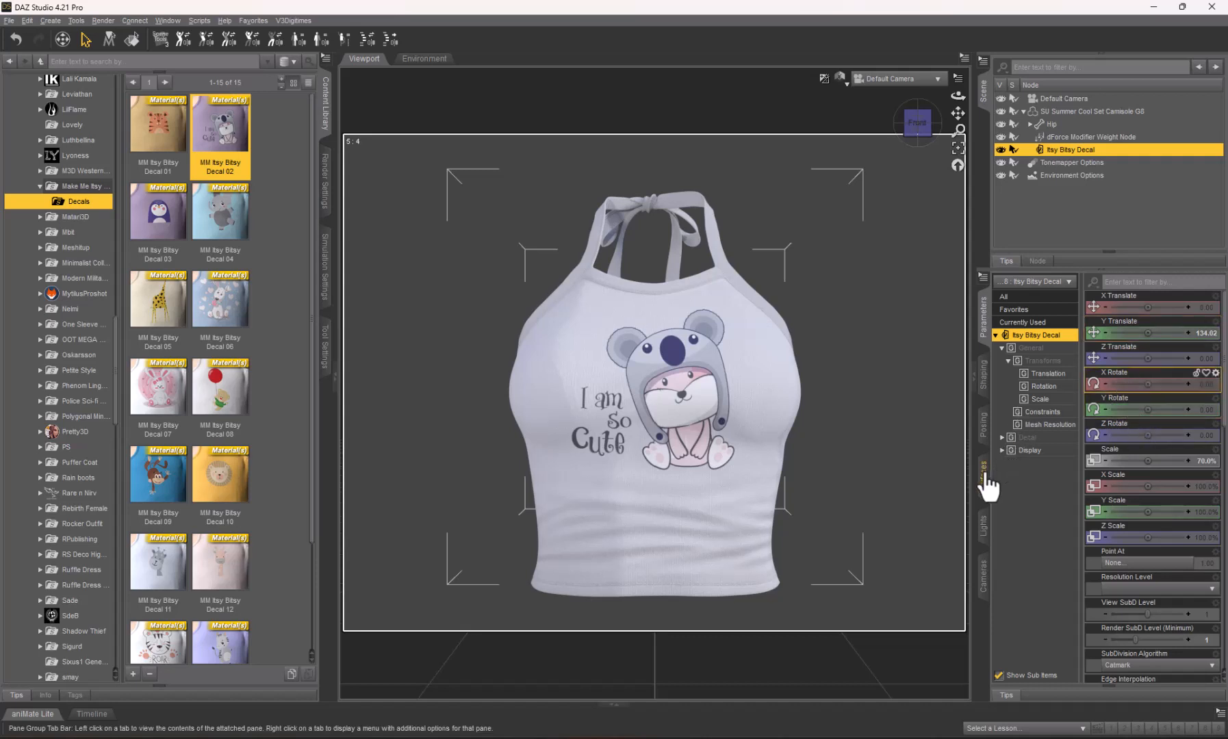
Show the surface settings of the Itsy Bitsy Decal and select only its Front surface.
{"action": "left_click", "coordinate": [984, 476]}
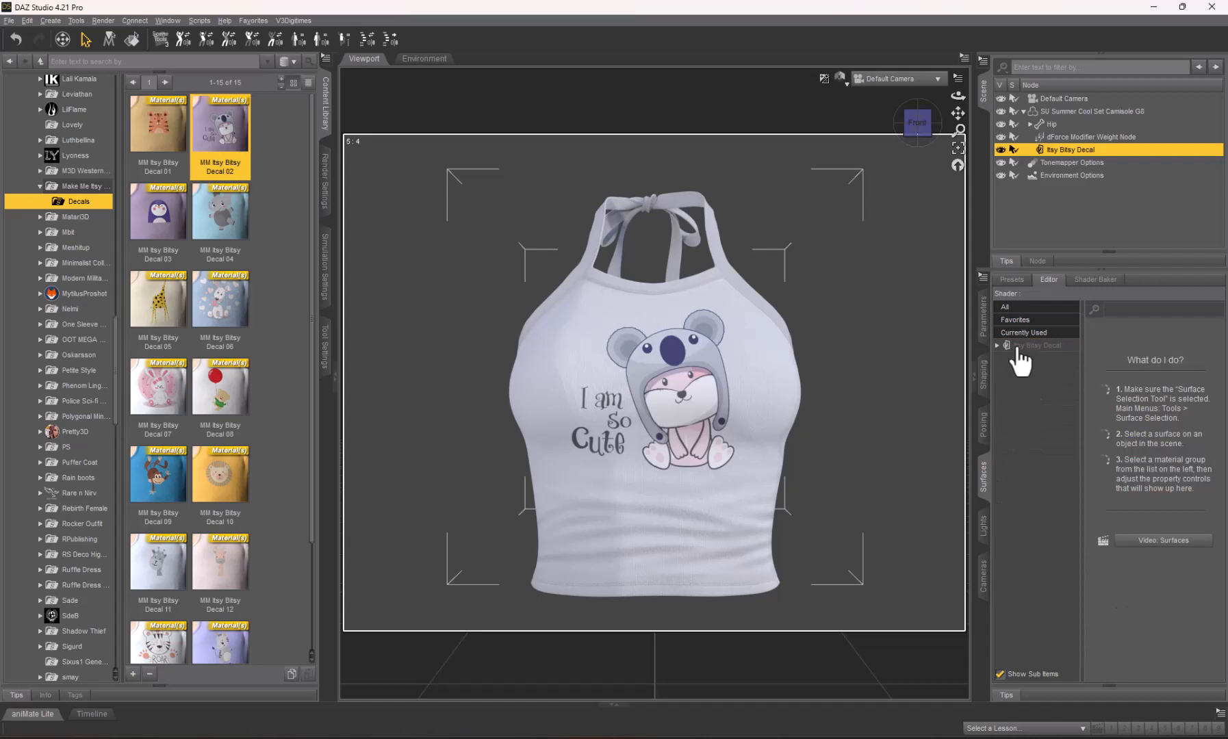
{"action": "left_click", "coordinate": [1000, 346]}
{"action": "left_click", "coordinate": [998, 347]}
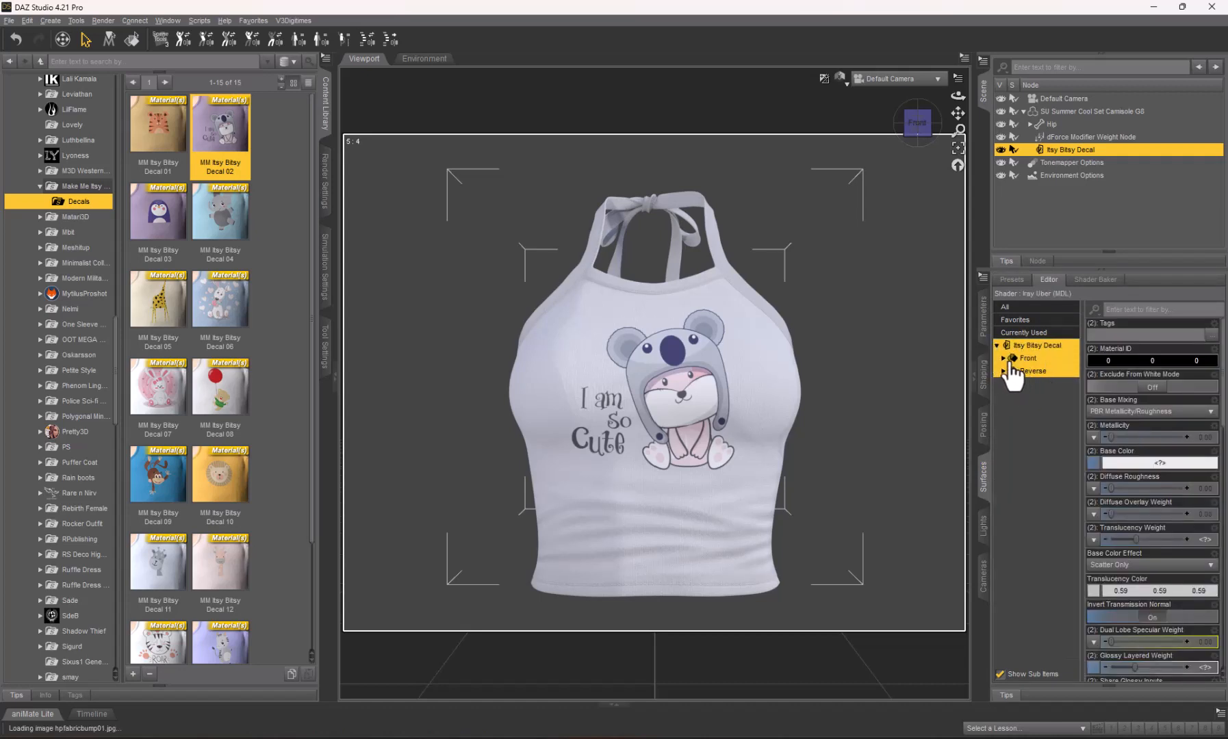
{"action": "left_click", "coordinate": [1004, 358]}
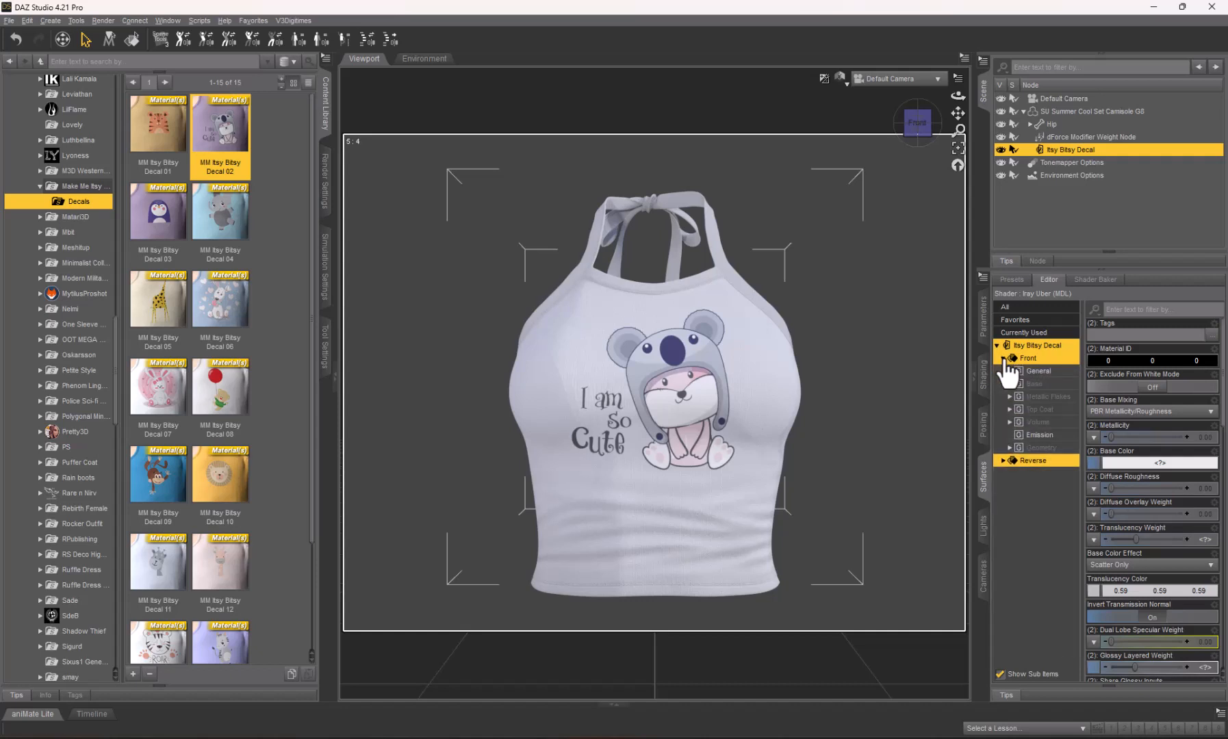
{"action": "left_click", "coordinate": [1037, 363]}
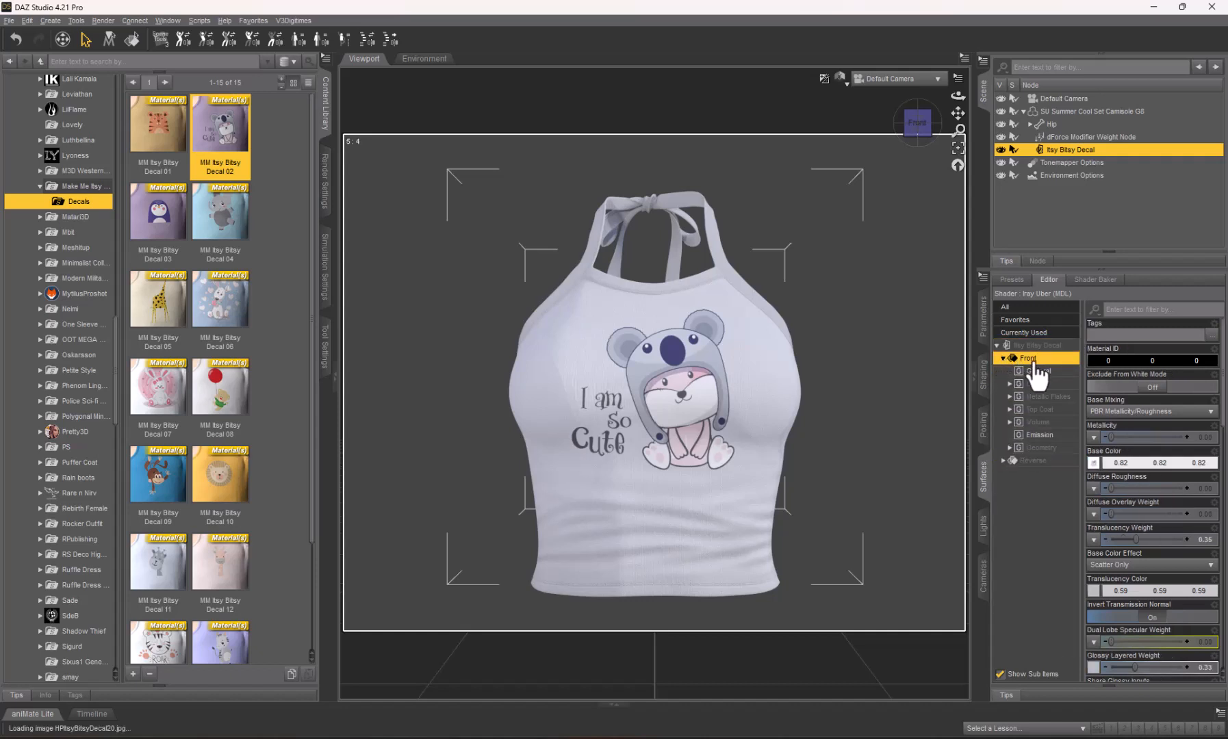
{"action": "mouse_move", "coordinate": [1094, 462]}
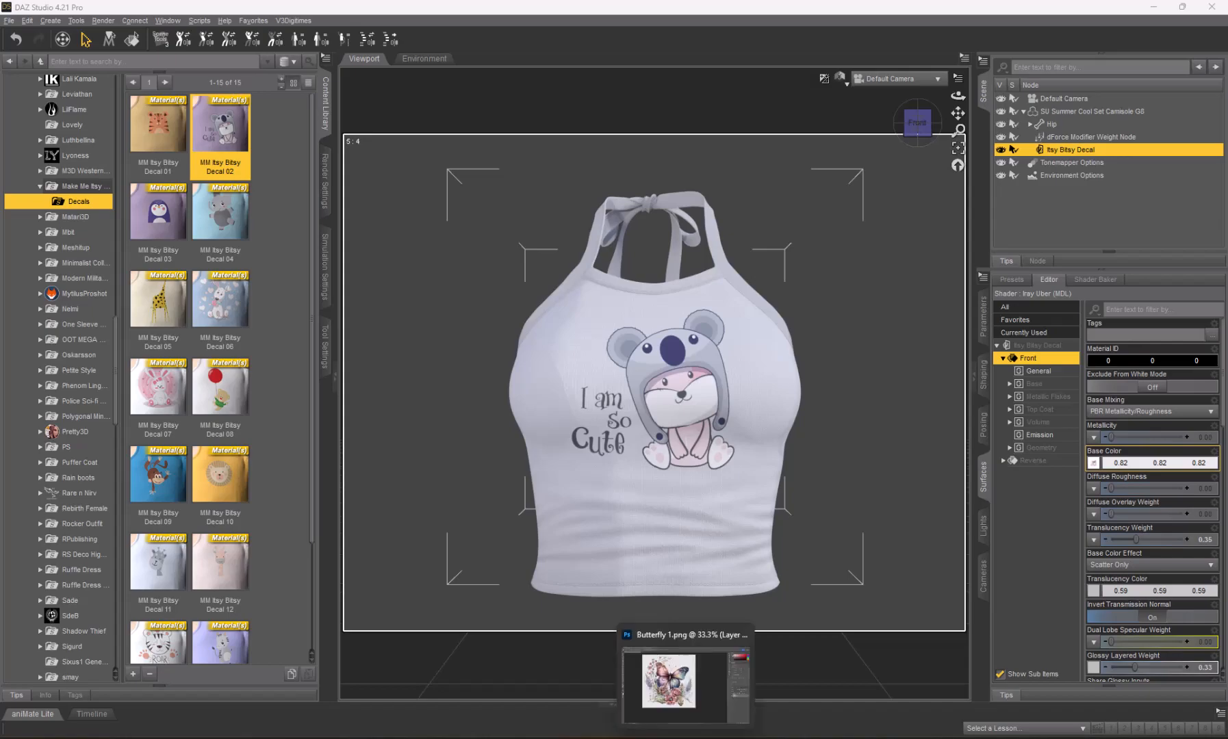
Switch to Photoshop and apply a white Color Overlay in Normal mode at 100% opacity to the butterfly layer.
{"action": "left_click", "coordinate": [684, 675]}
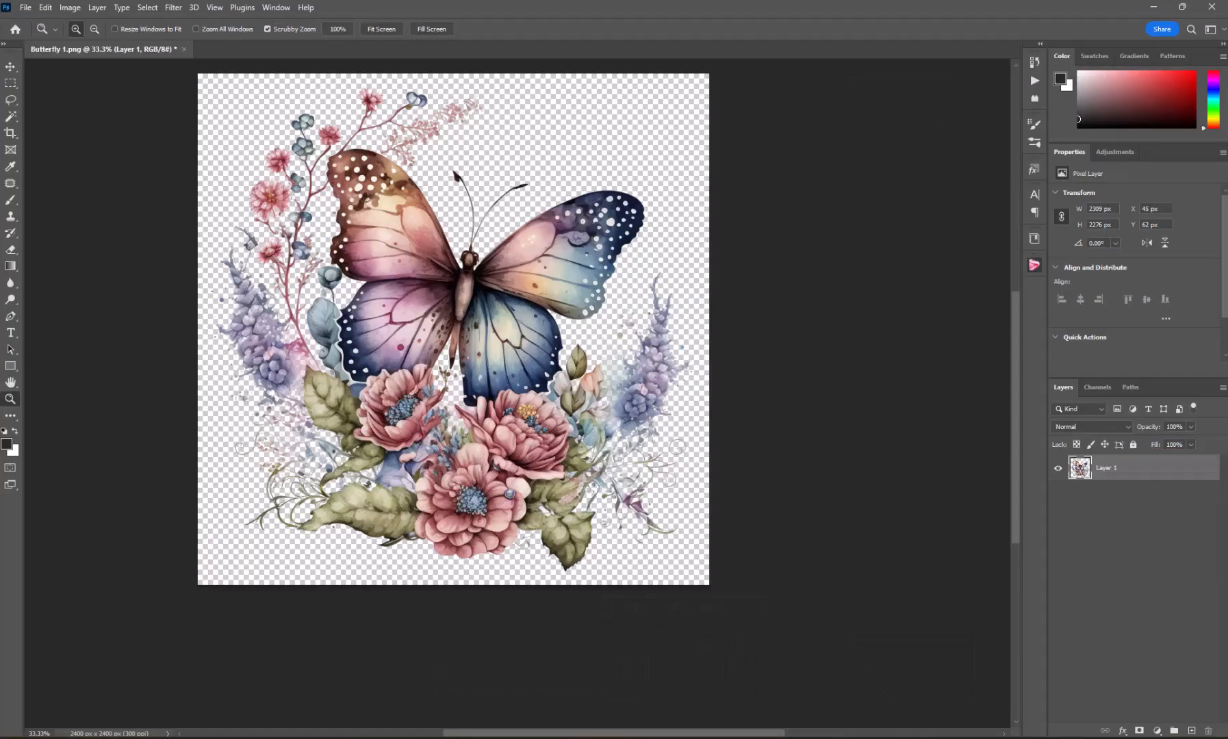
{"action": "key", "text": "ctrl+0"}
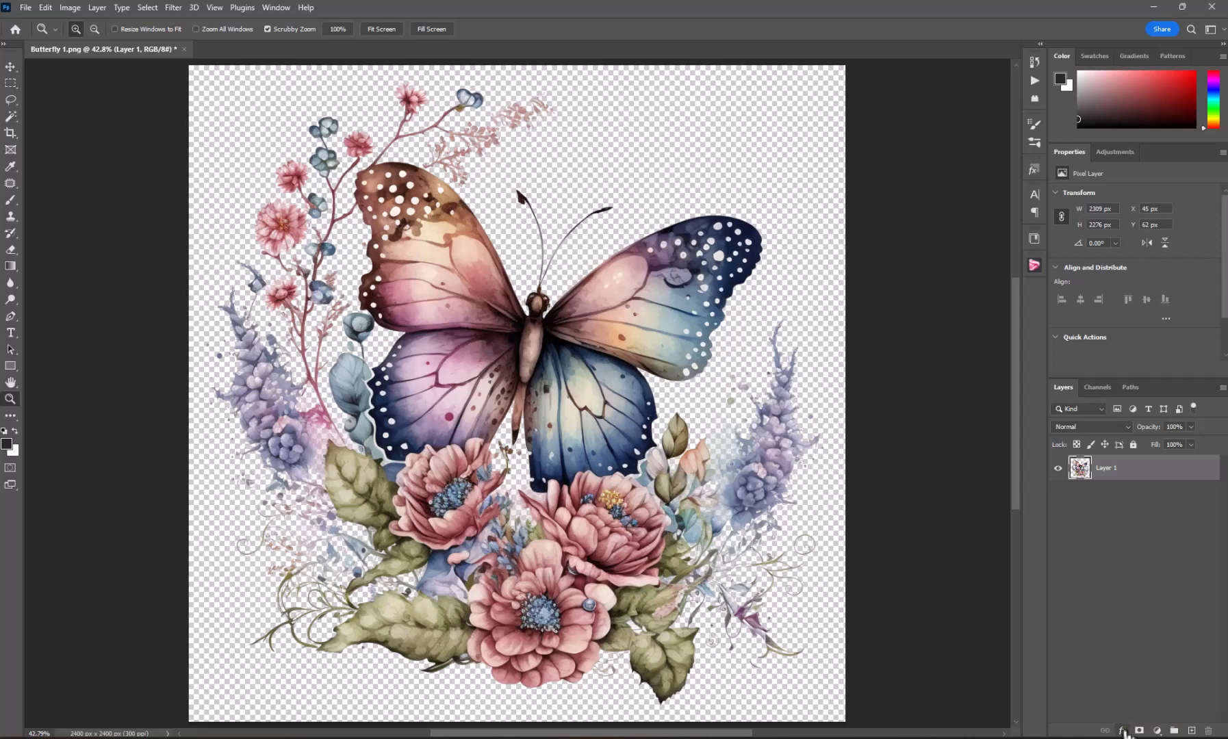
{"action": "left_click", "coordinate": [1121, 731]}
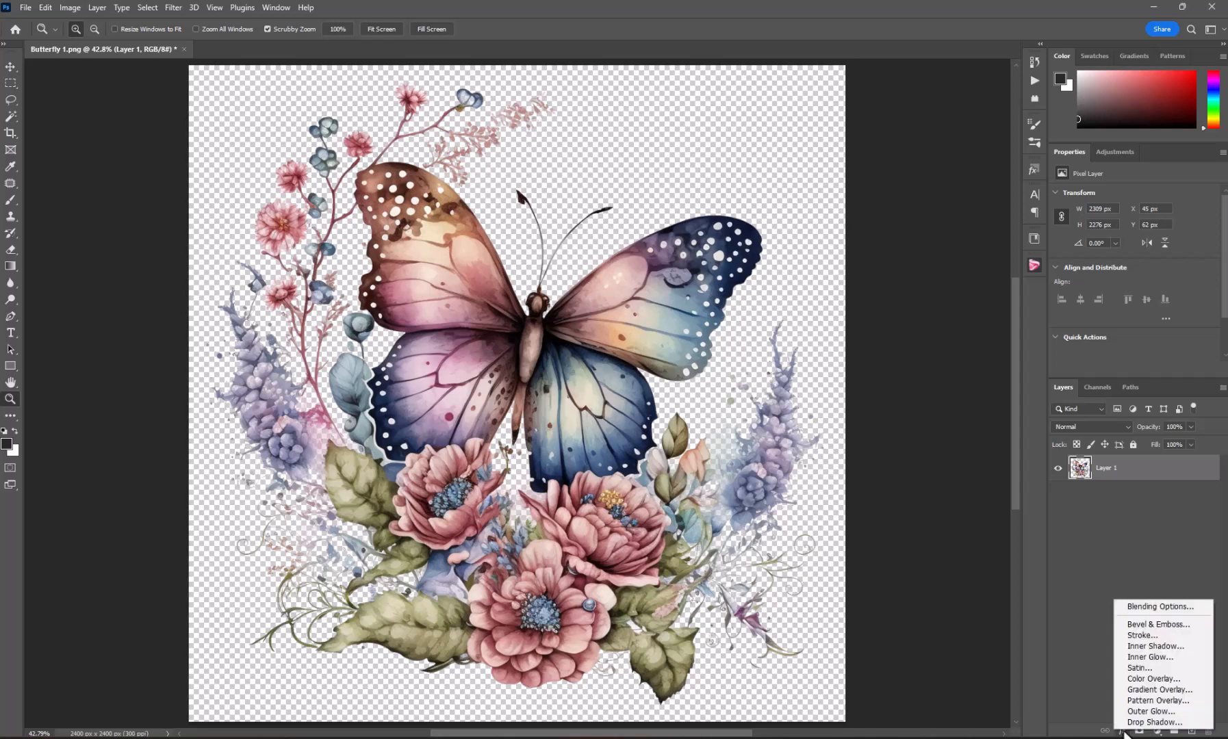
{"action": "left_click", "coordinate": [1136, 680]}
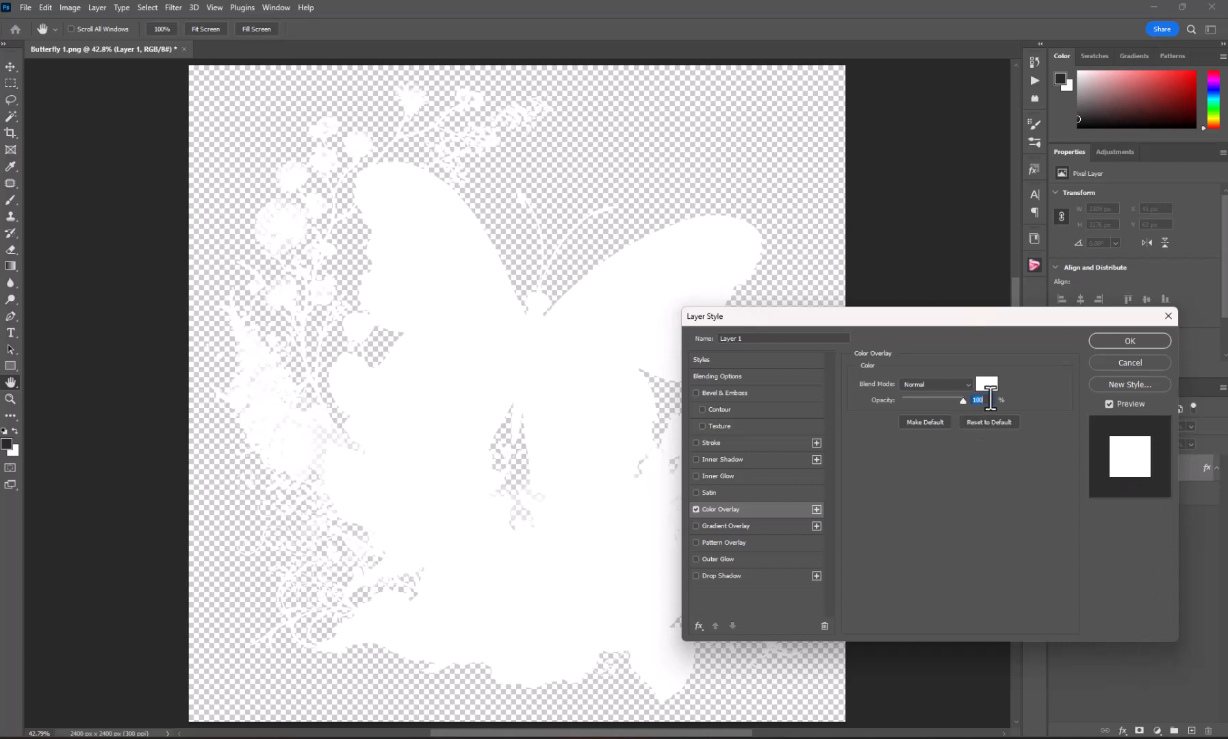
{"action": "left_click", "coordinate": [1121, 341]}
{"action": "key", "text": "z"}
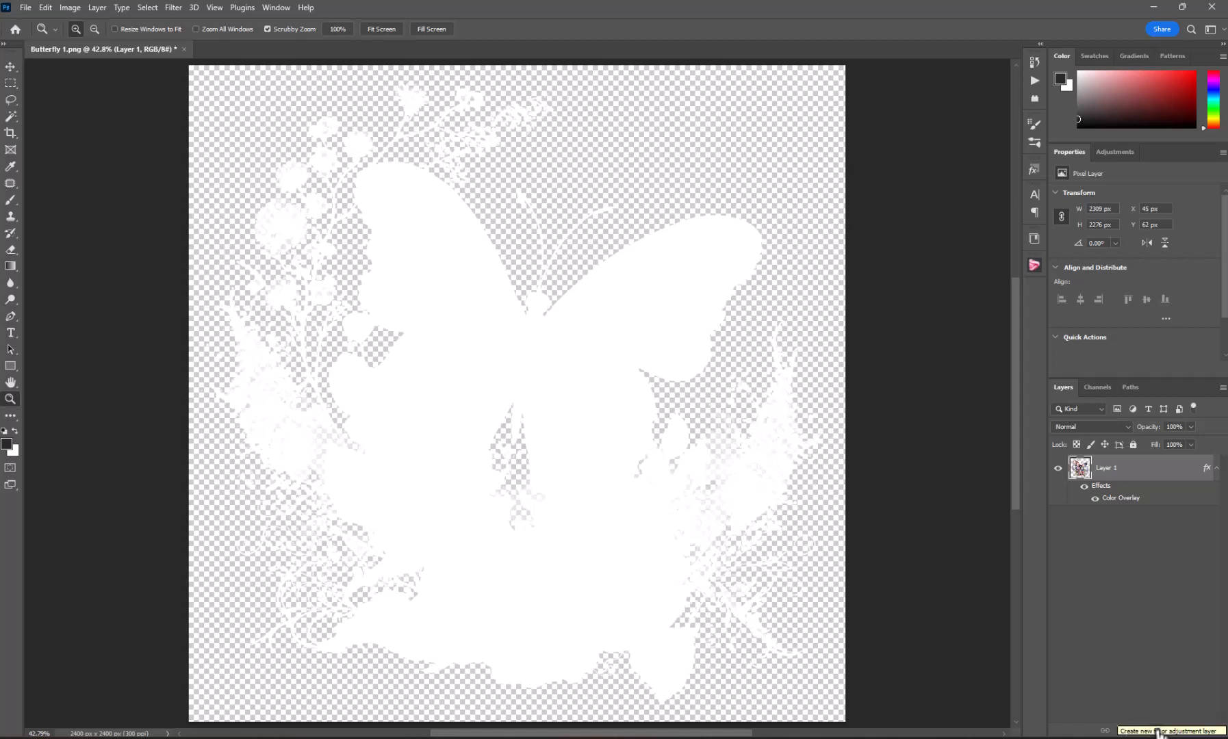
Add a Solid Color fill layer with colour 000000 and place it beneath the butterfly layer.
{"action": "left_click", "coordinate": [1157, 732]}
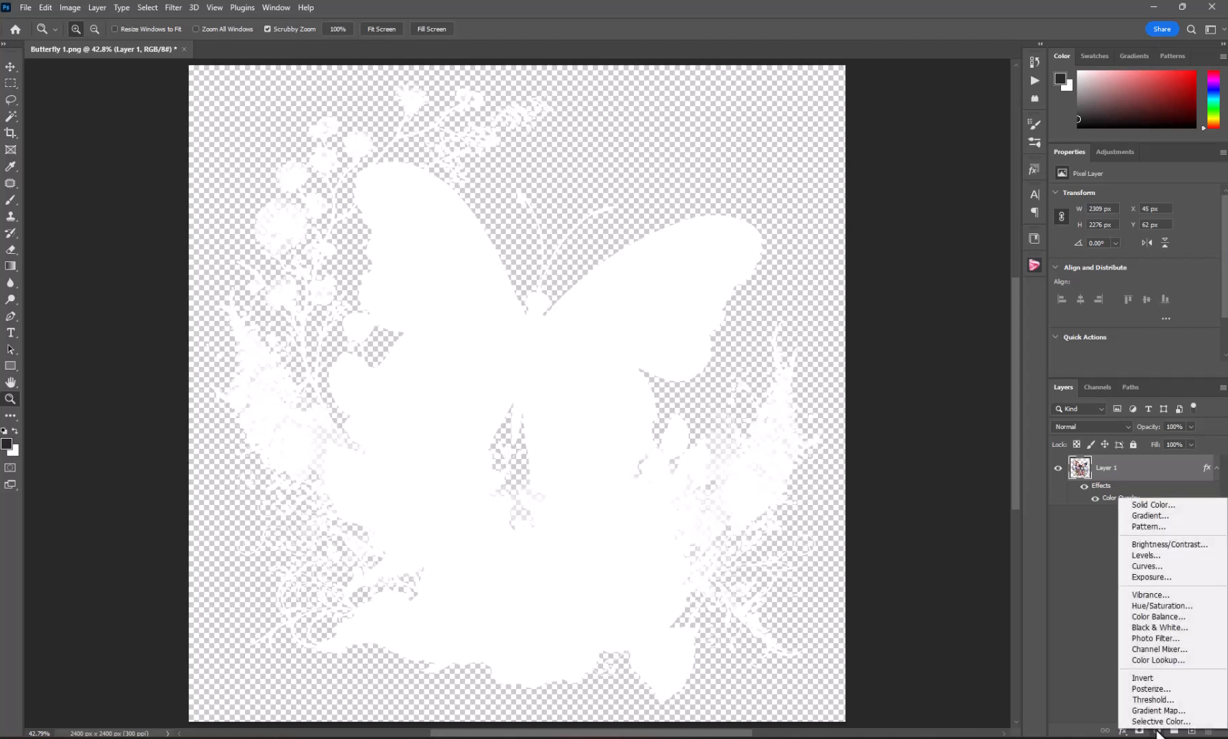
{"action": "left_click", "coordinate": [1148, 505]}
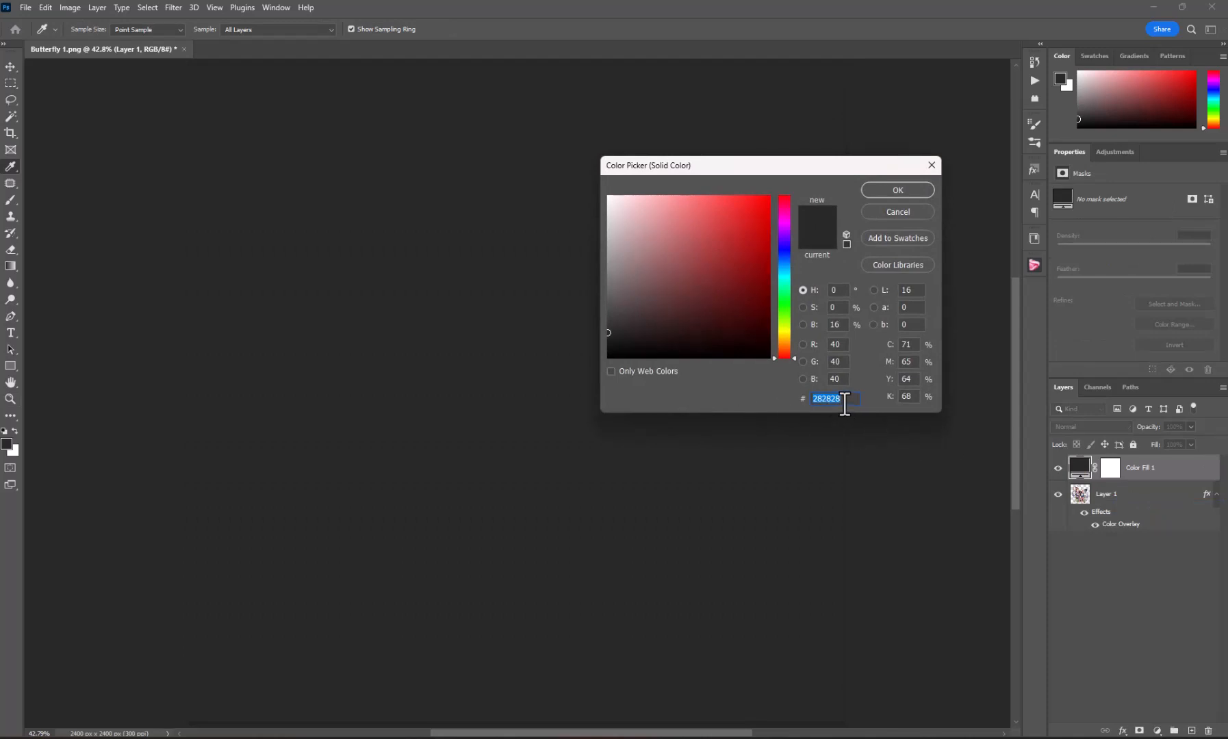
{"action": "type", "text": "000000"}
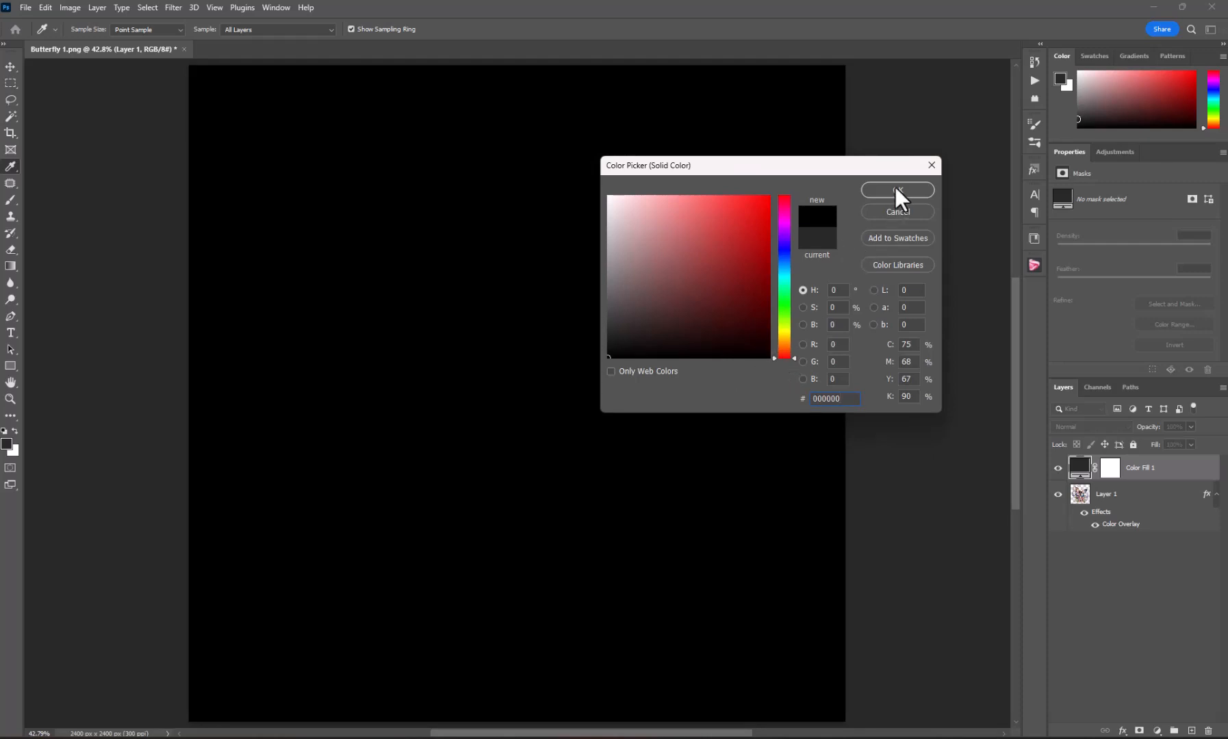
{"action": "left_click", "coordinate": [916, 191]}
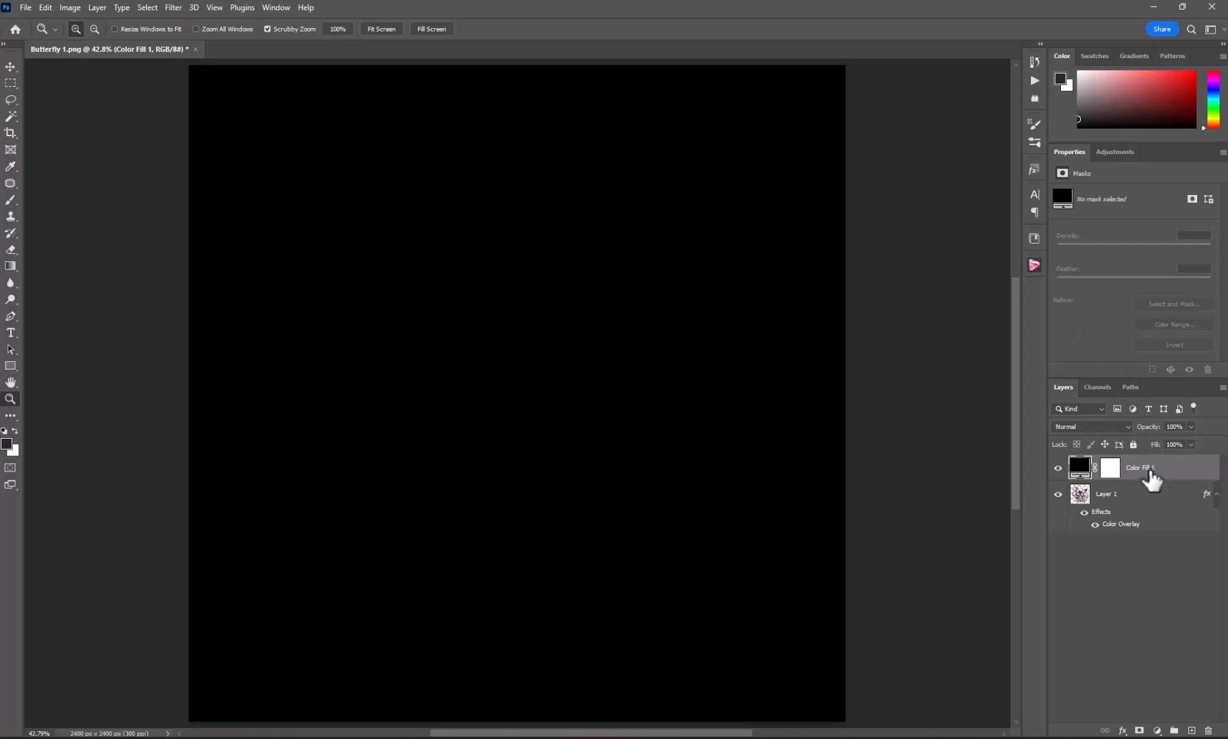
{"action": "left_click_drag", "start_coordinate": [1150, 475], "coordinate": [1150, 539]}
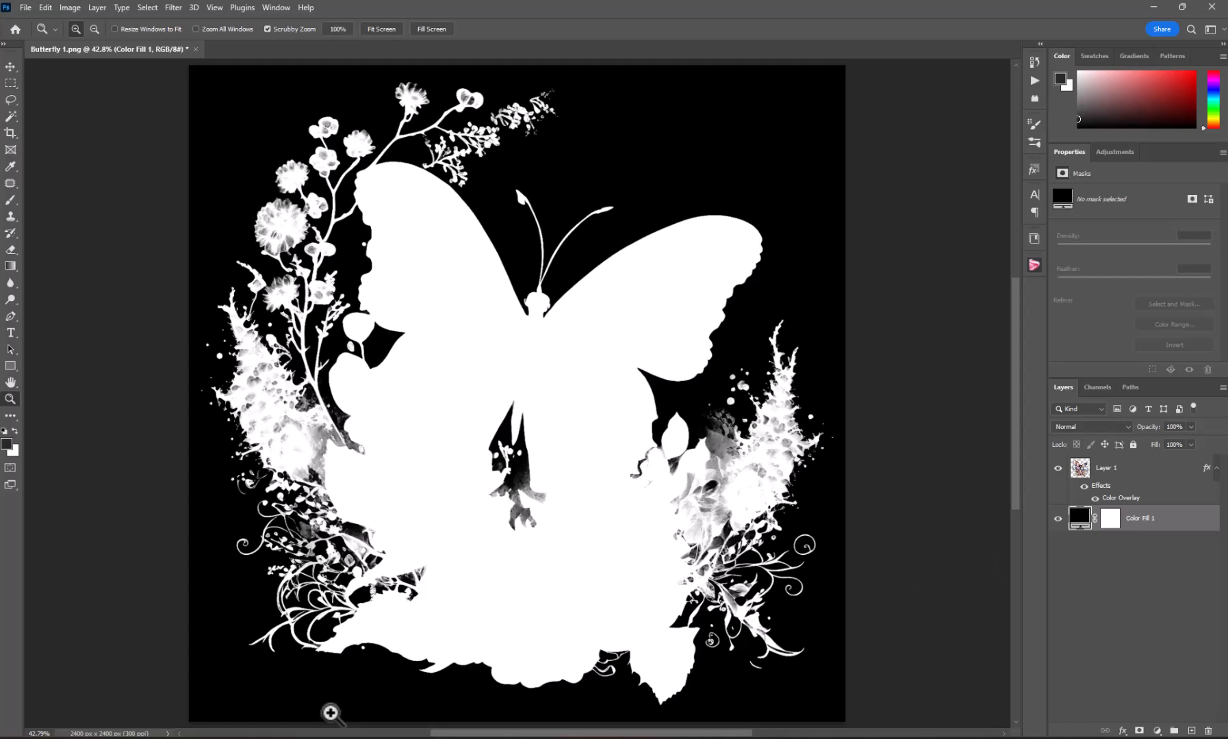
Switch to DAZ Studio and load Butterfly 1 from the Iray Decals folder on Daz Drive (E:) as the decal Front surface's Base Color image.
{"action": "left_click", "coordinate": [939, 738]}
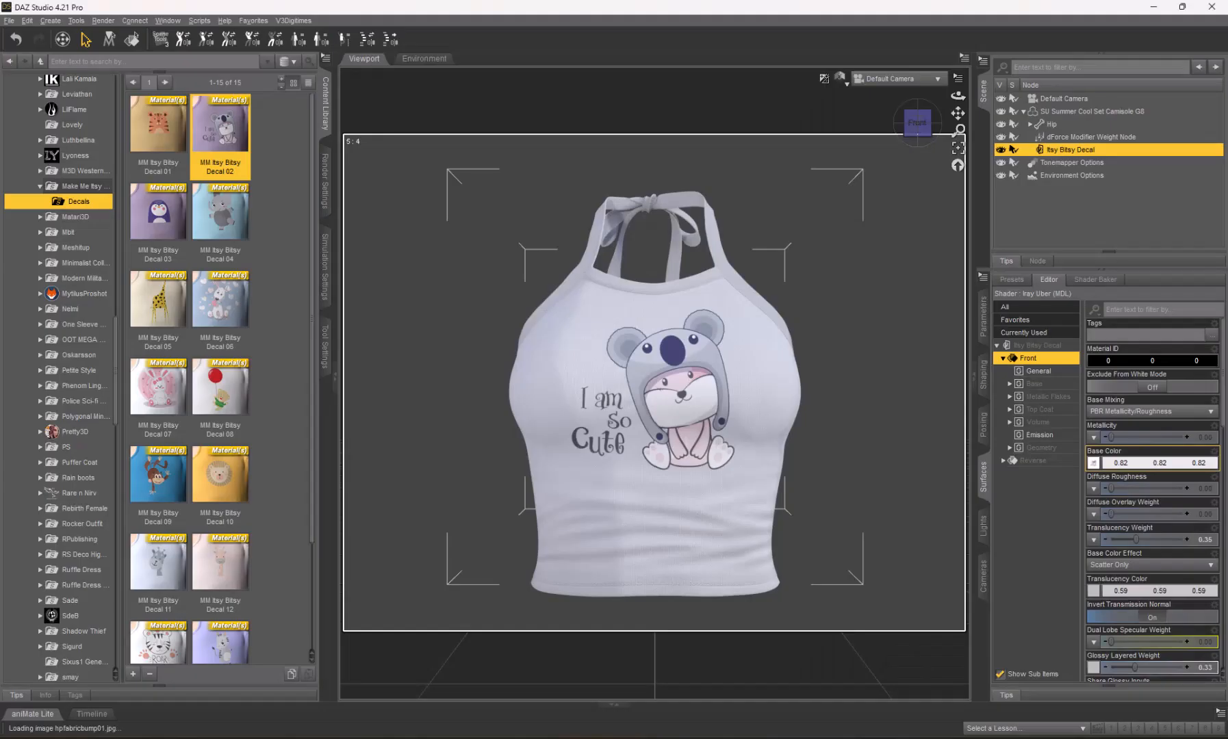
{"action": "left_click", "coordinate": [1094, 463]}
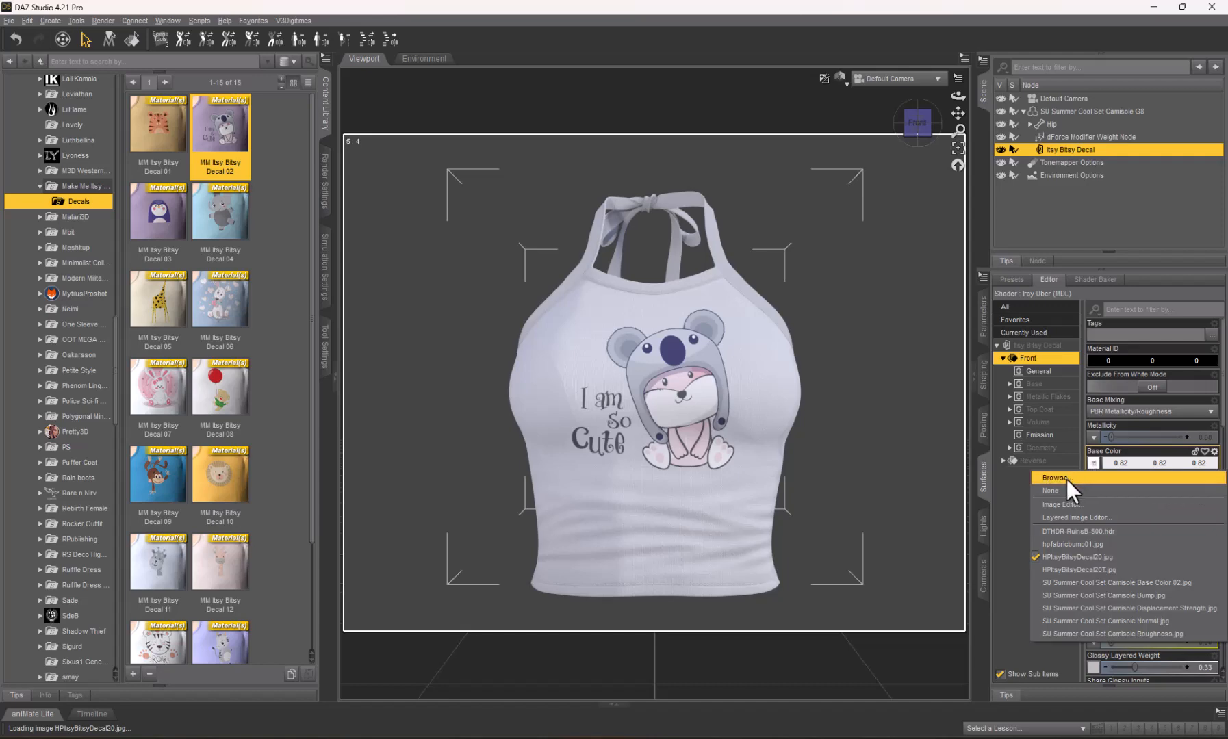
{"action": "left_click", "coordinate": [1067, 478]}
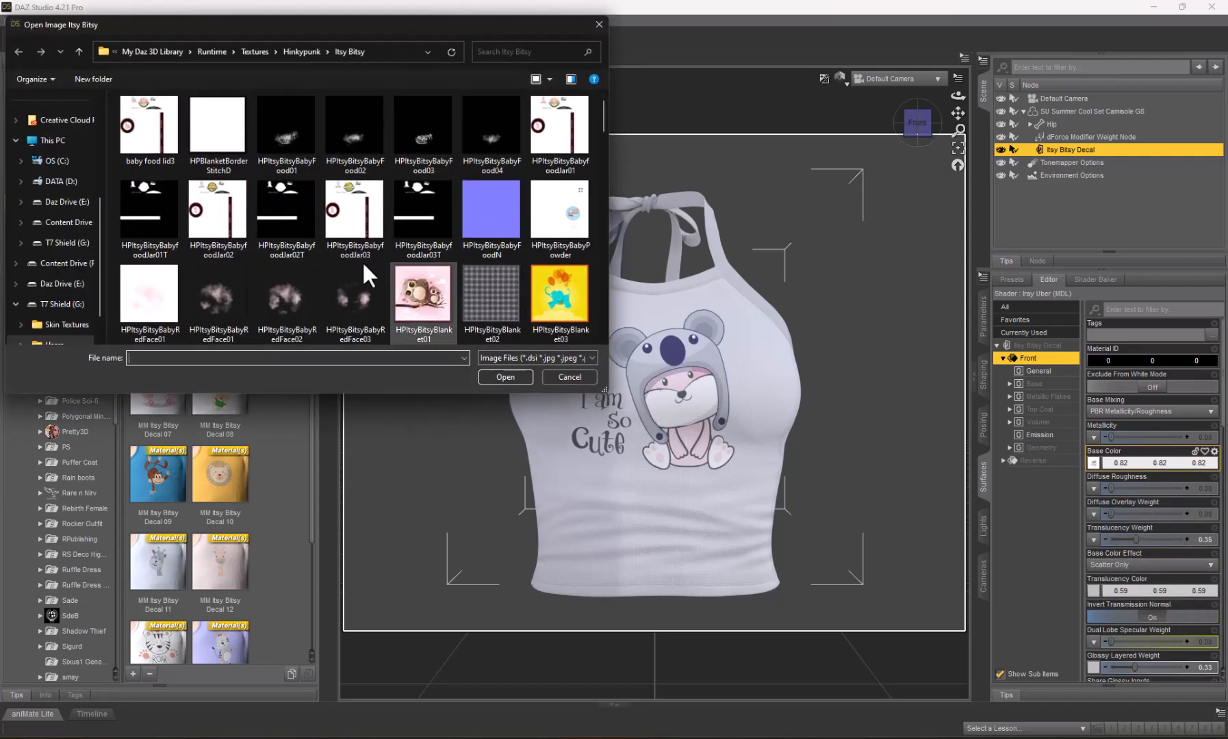
{"action": "left_click", "coordinate": [64, 205]}
{"action": "scroll", "coordinate": [182, 198], "scroll_direction": "down", "scroll_amount": 5}
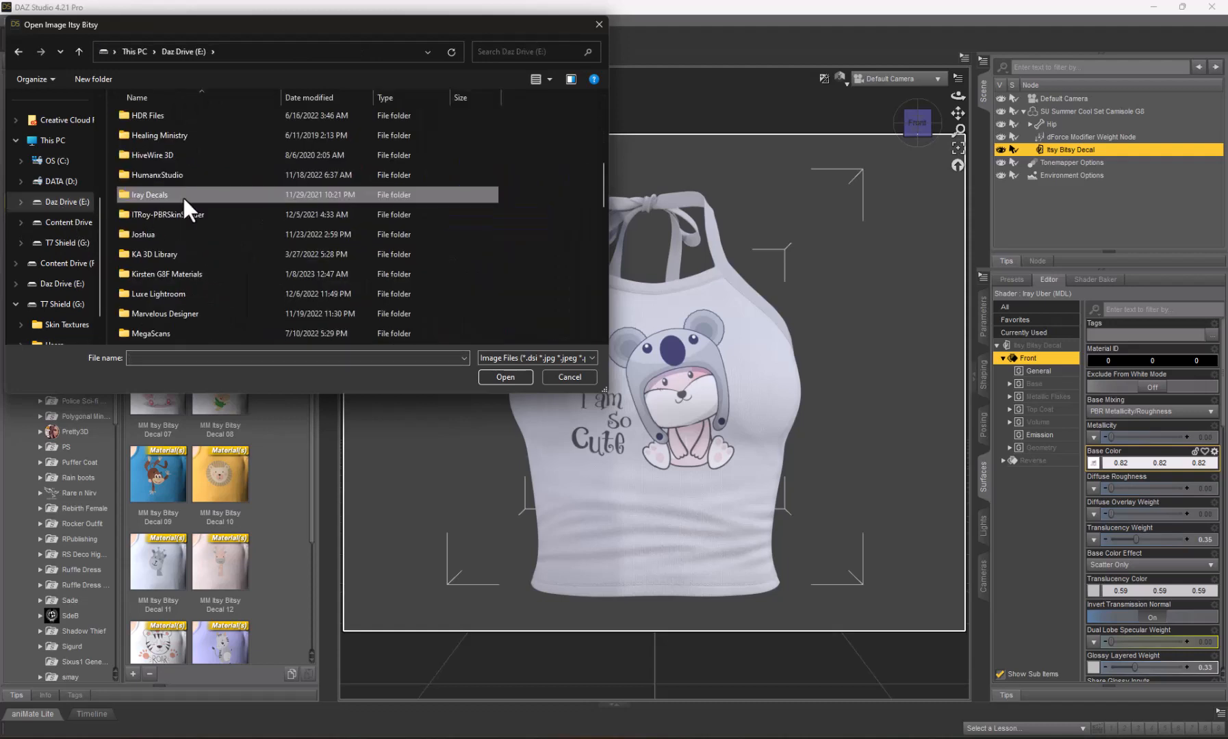
{"action": "double_click", "coordinate": [182, 196]}
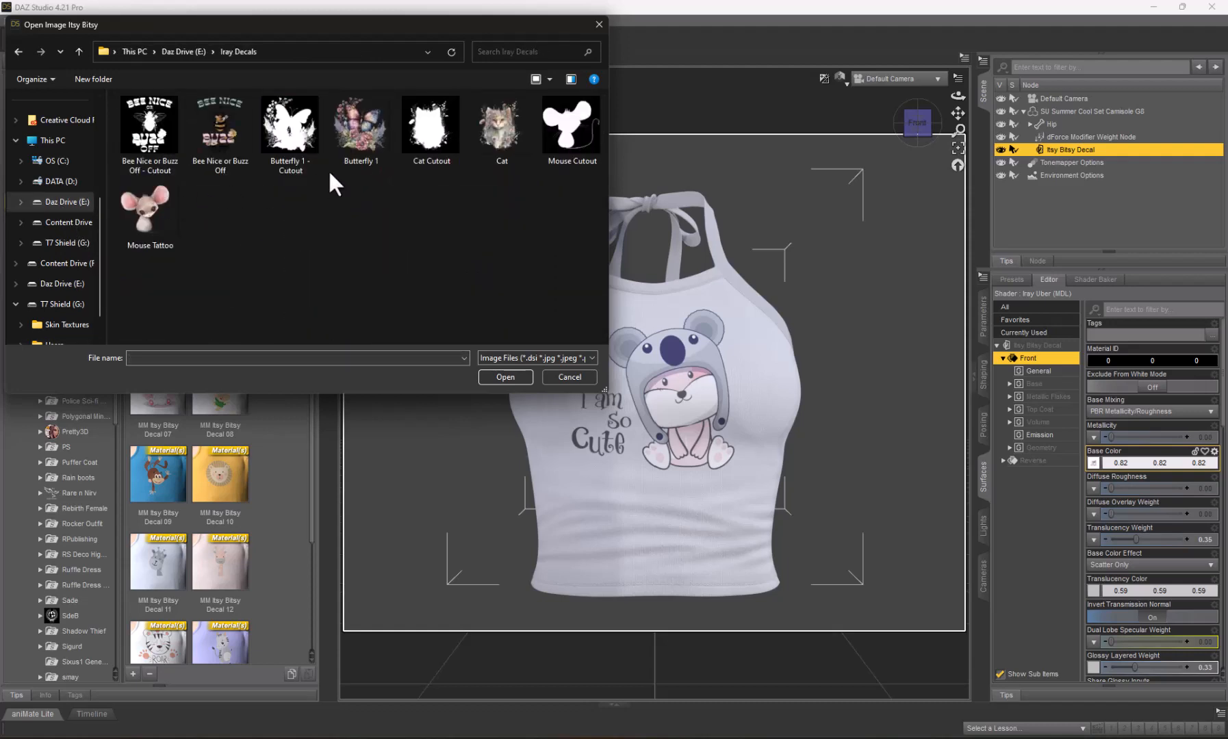
{"action": "left_click", "coordinate": [354, 146]}
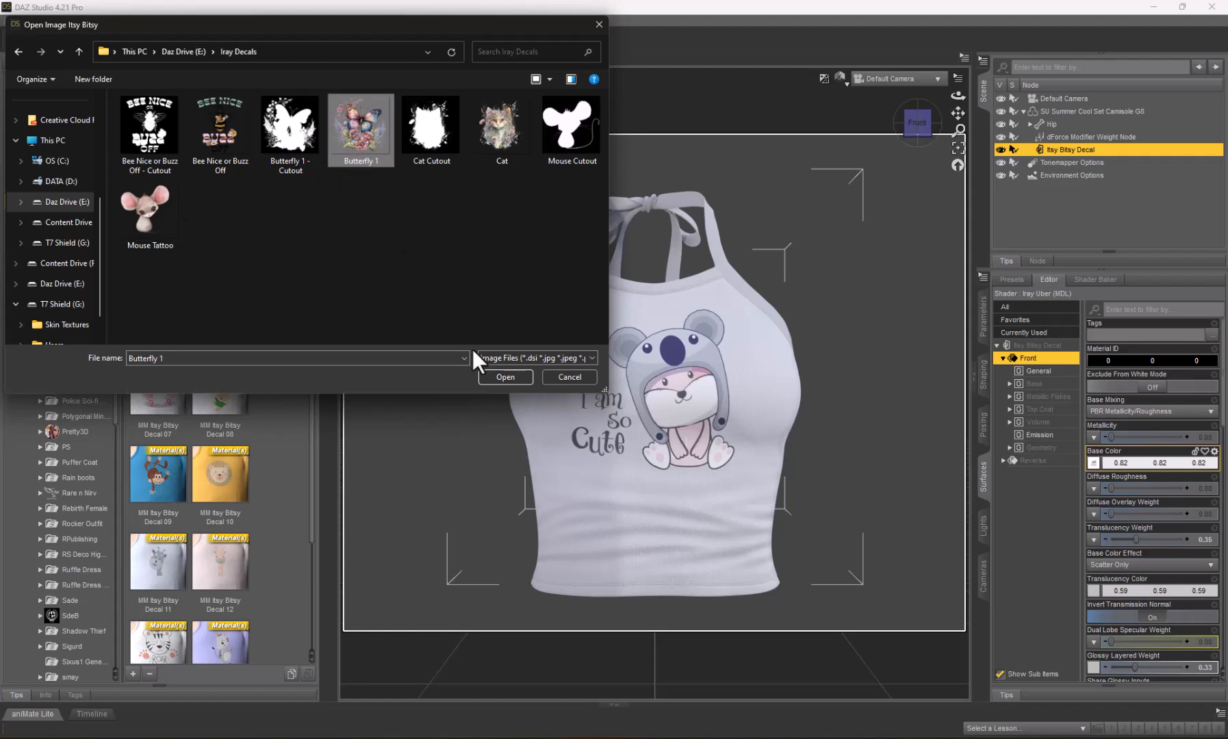
{"action": "left_click", "coordinate": [485, 378]}
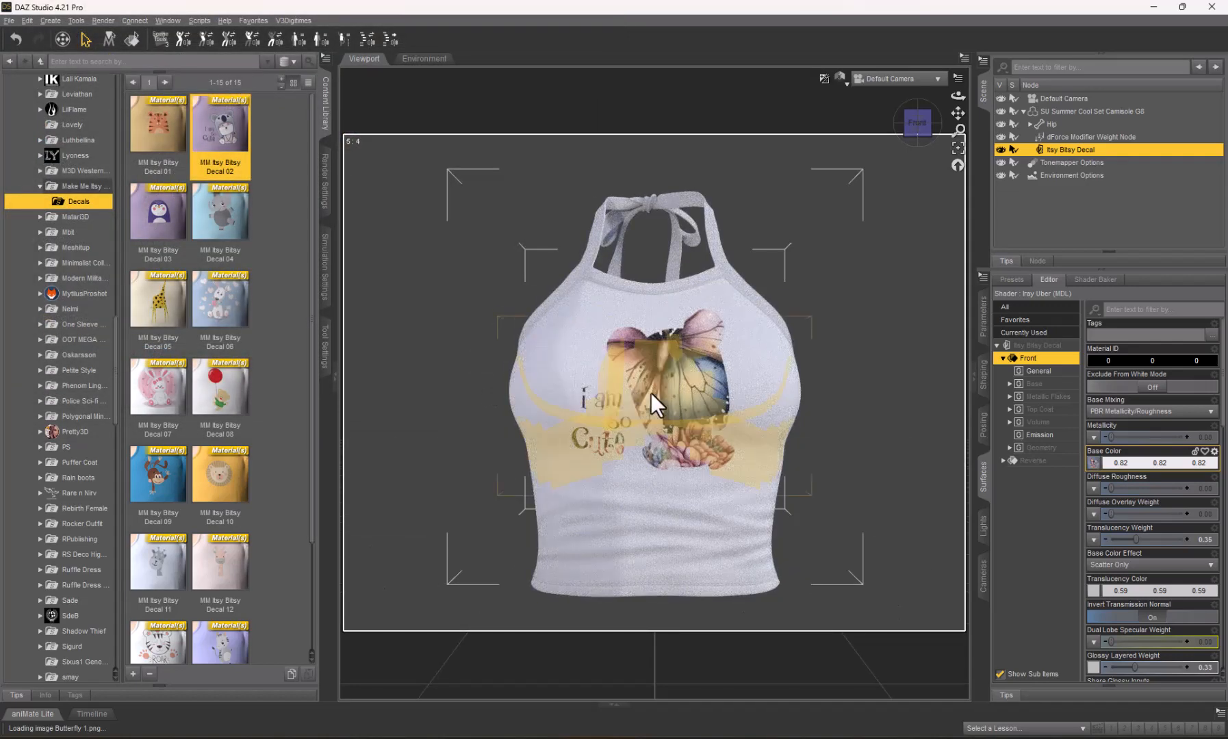
Load Butterfly 1 - Cutout from the Iray Decals folder on Daz Drive (E:) as the decal's Cutout Opacity map.
{"action": "left_click", "coordinate": [1040, 451]}
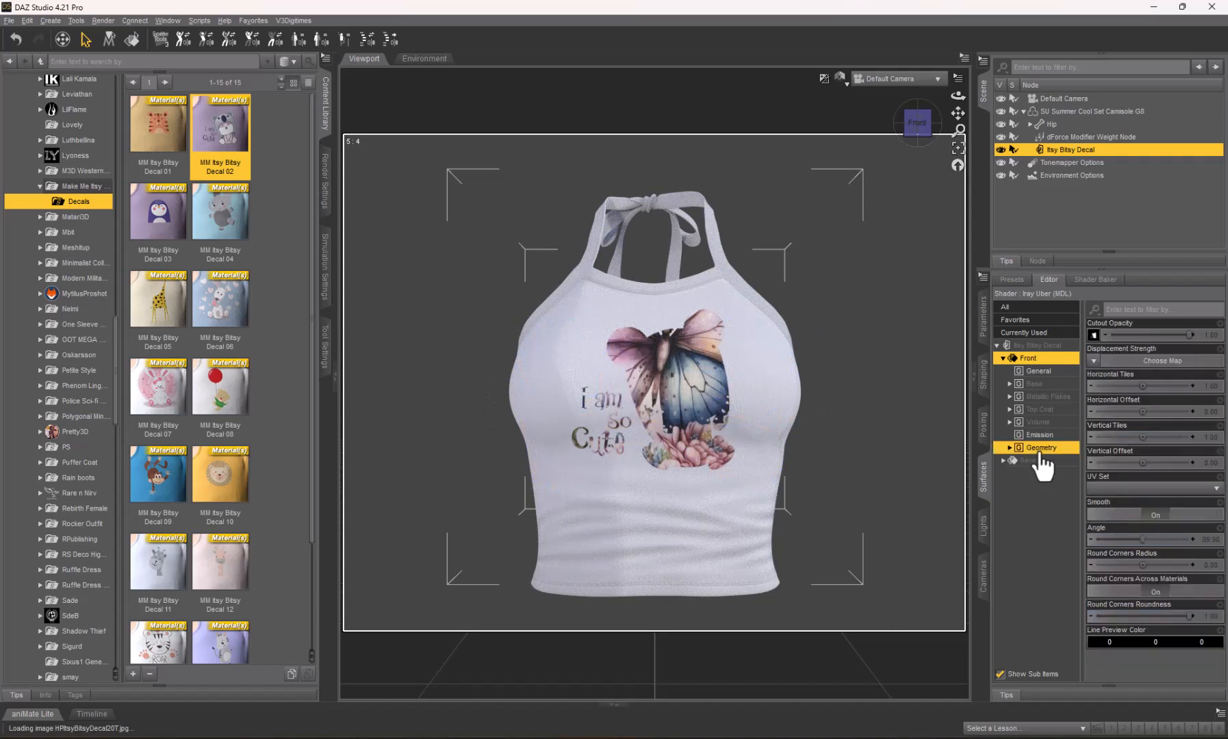
{"action": "left_click", "coordinate": [1093, 335]}
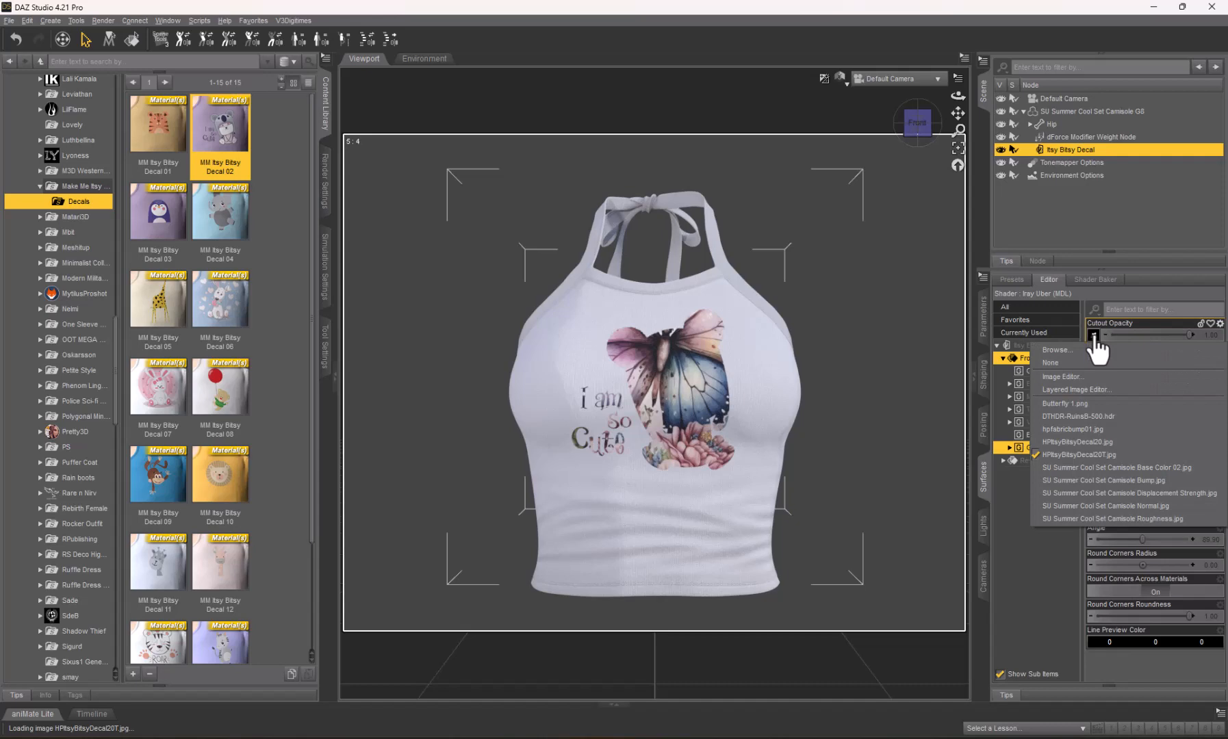
{"action": "left_click", "coordinate": [1061, 354]}
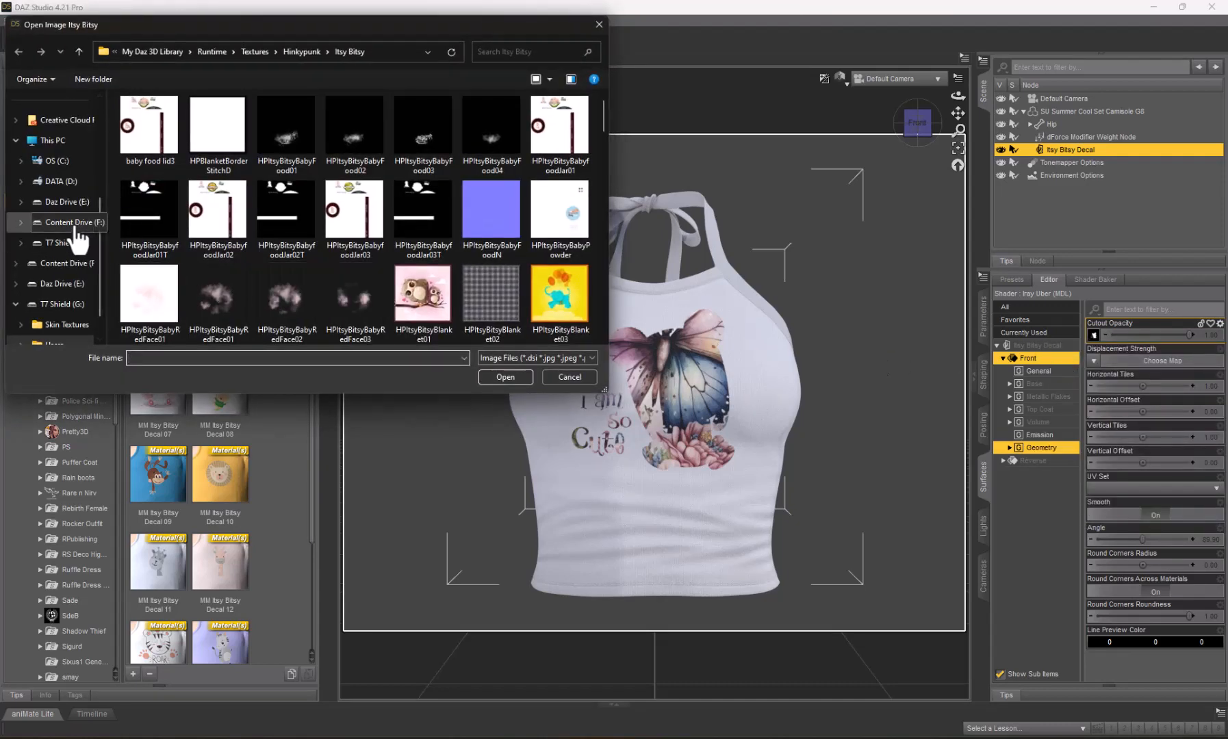
{"action": "left_click", "coordinate": [69, 202]}
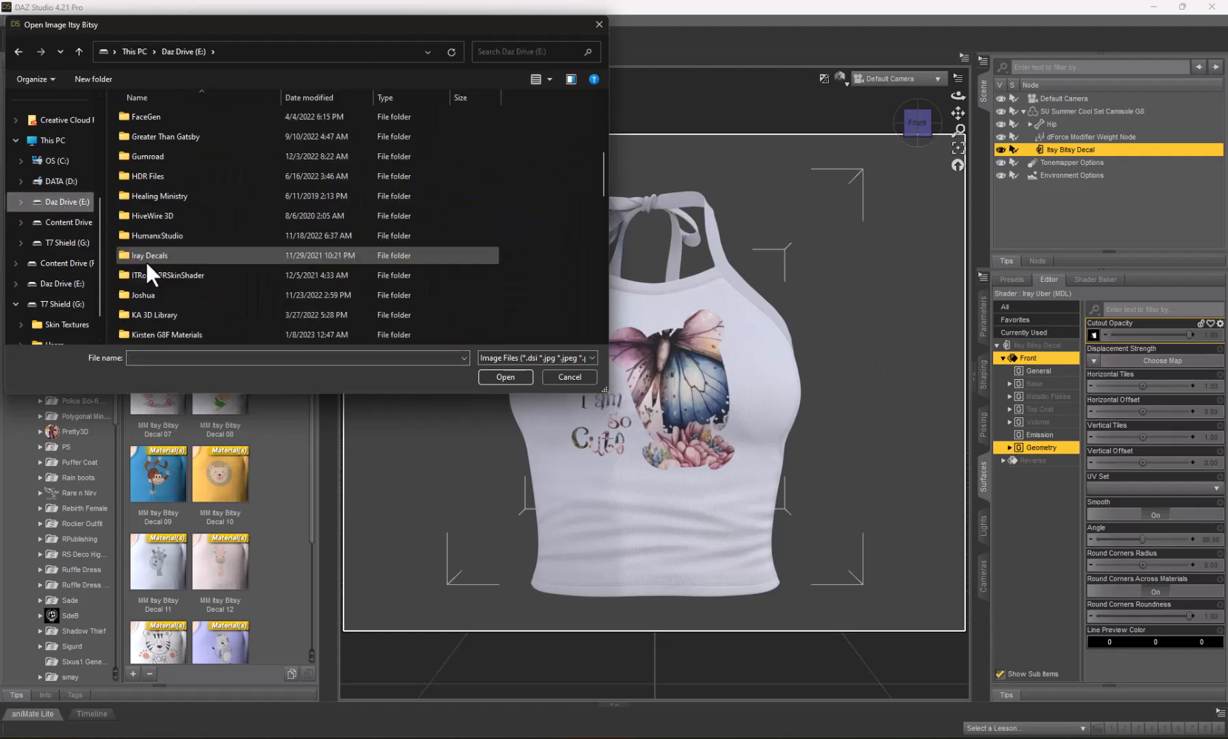
{"action": "double_click", "coordinate": [146, 257]}
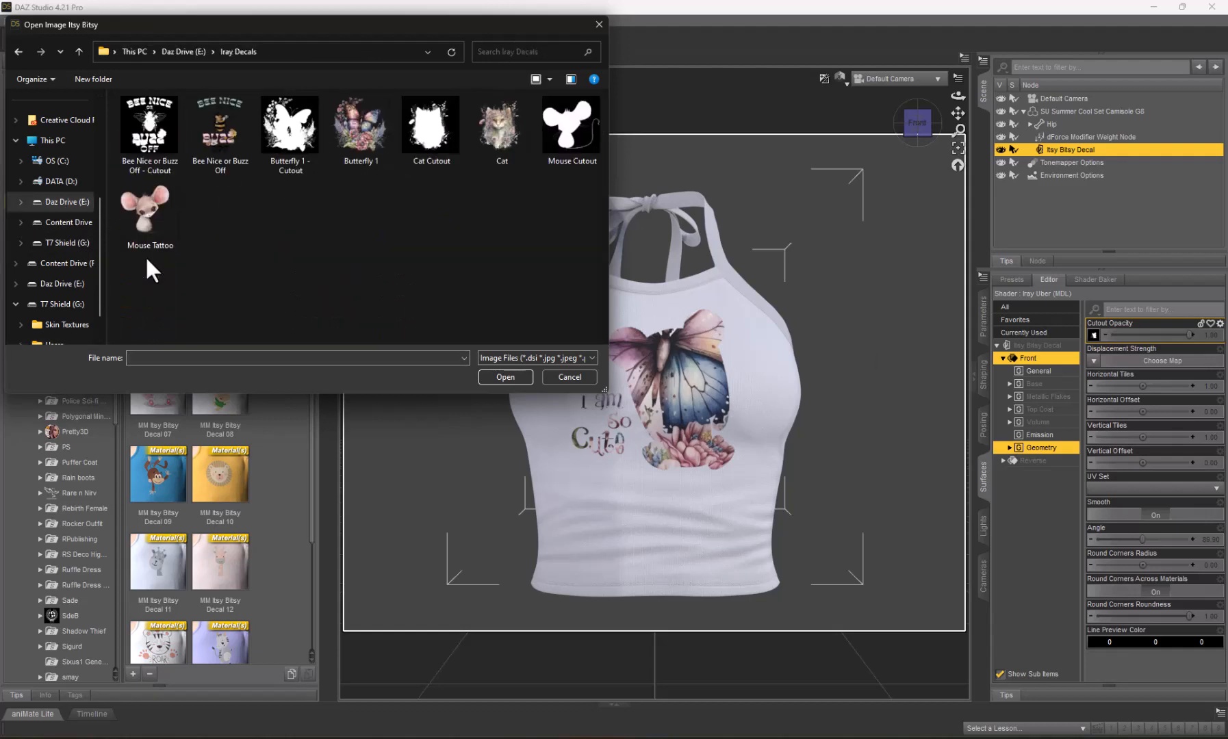
{"action": "left_click", "coordinate": [291, 146]}
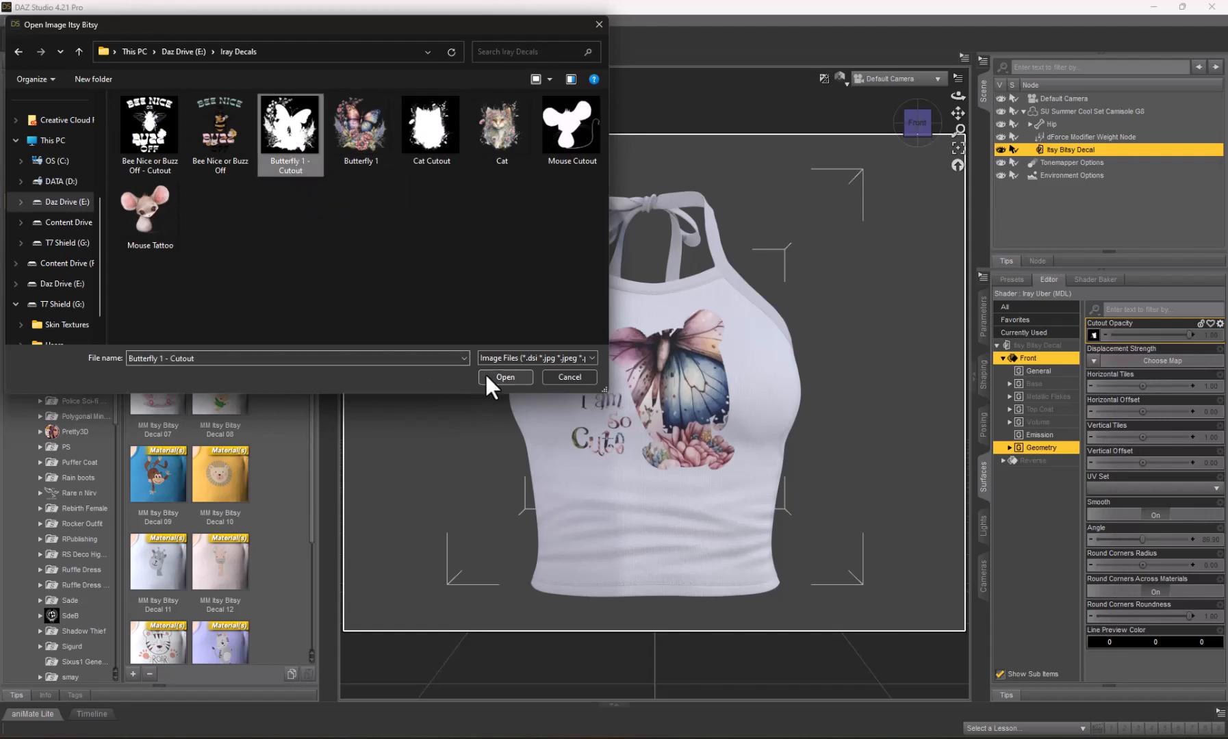
{"action": "left_click", "coordinate": [505, 377]}
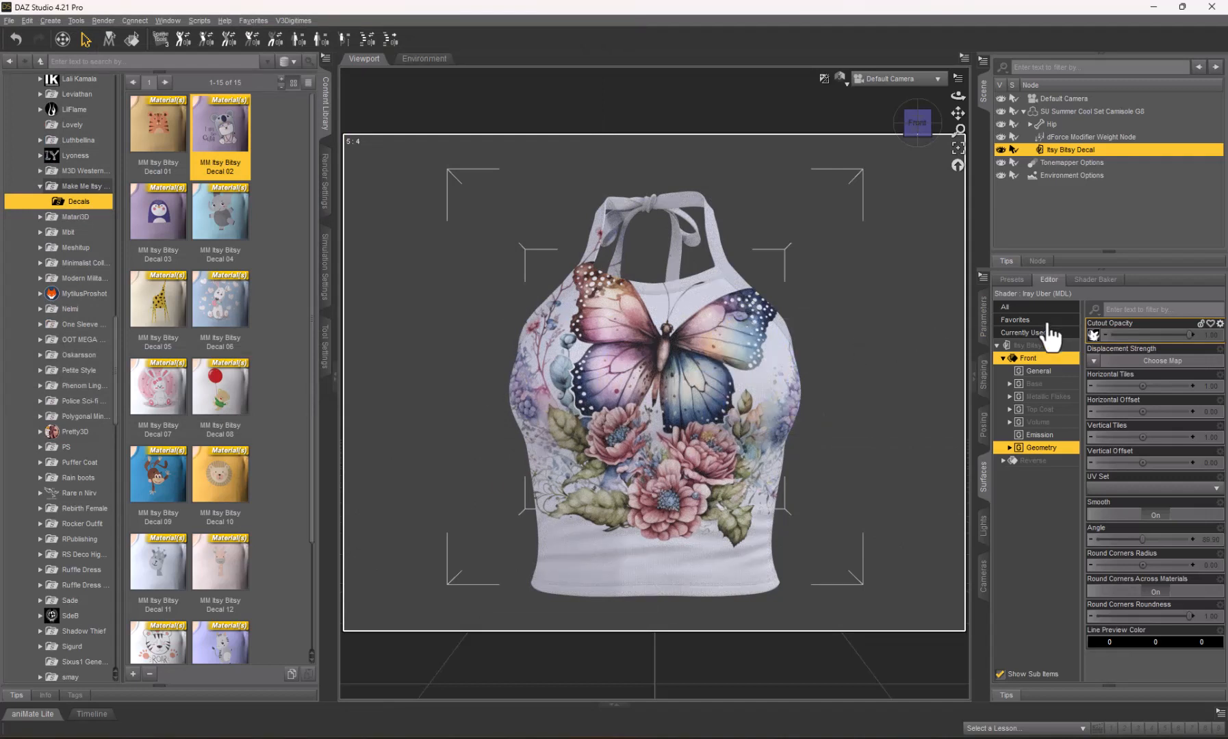
Set the Itsy Bitsy Decal's Scale to 45% and lower its Y Translate to about 130.44.
{"action": "left_click", "coordinate": [986, 346]}
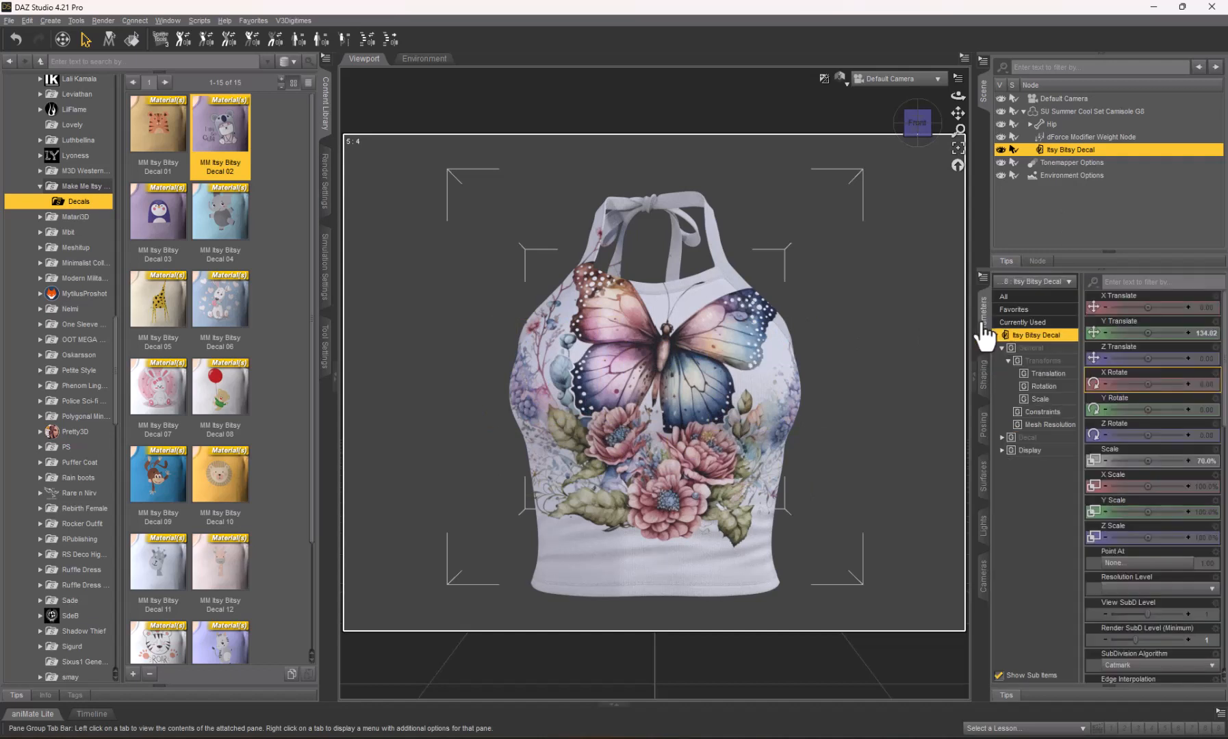
{"action": "left_click", "coordinate": [1201, 461]}
{"action": "type", "text": "8"}
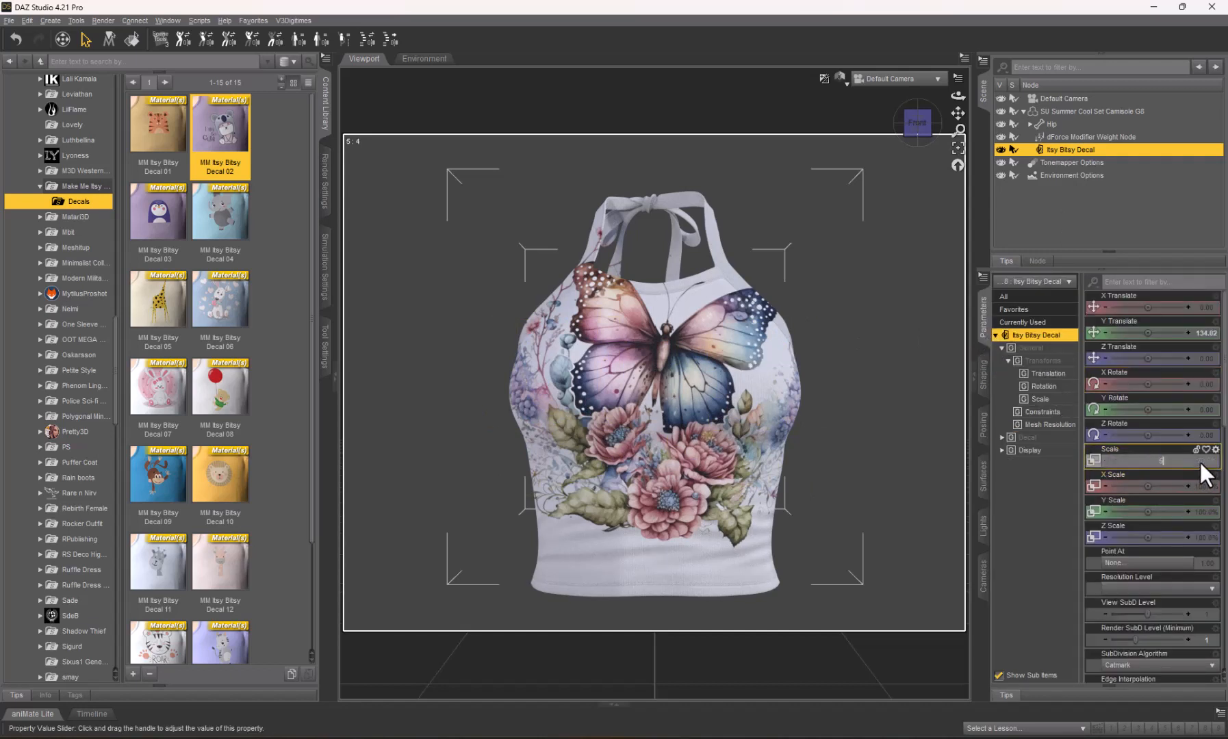
{"action": "key", "text": "Return"}
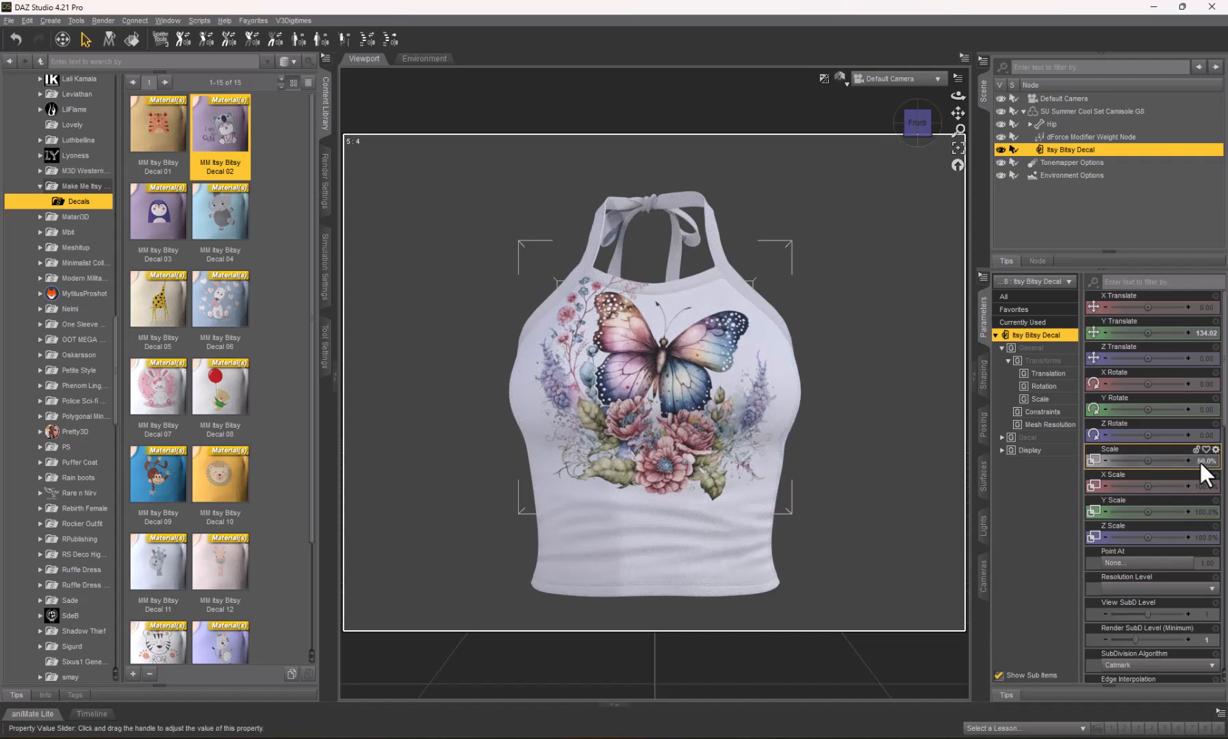
{"action": "left_click", "coordinate": [1200, 463]}
{"action": "key", "text": "BackSpace"}
{"action": "type", "text": "45"}
{"action": "key", "text": "Return"}
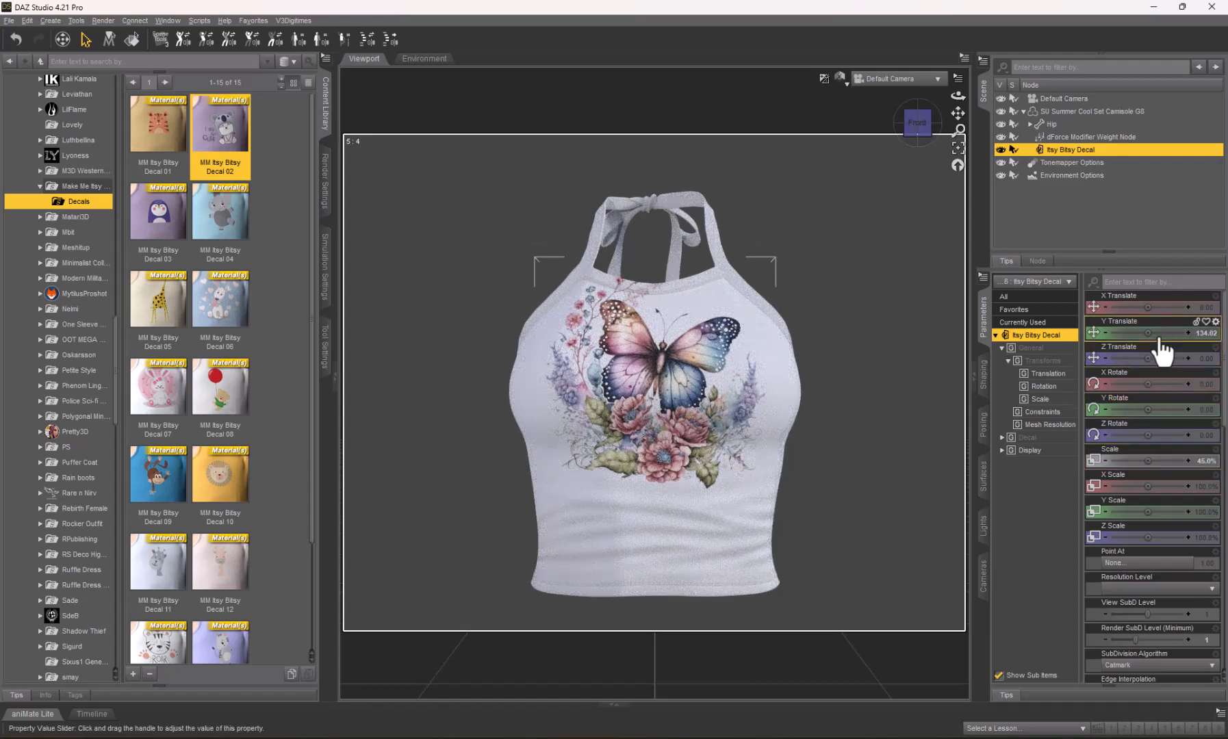
{"action": "left_click_drag", "start_coordinate": [1147, 333], "coordinate": [1141, 333]}
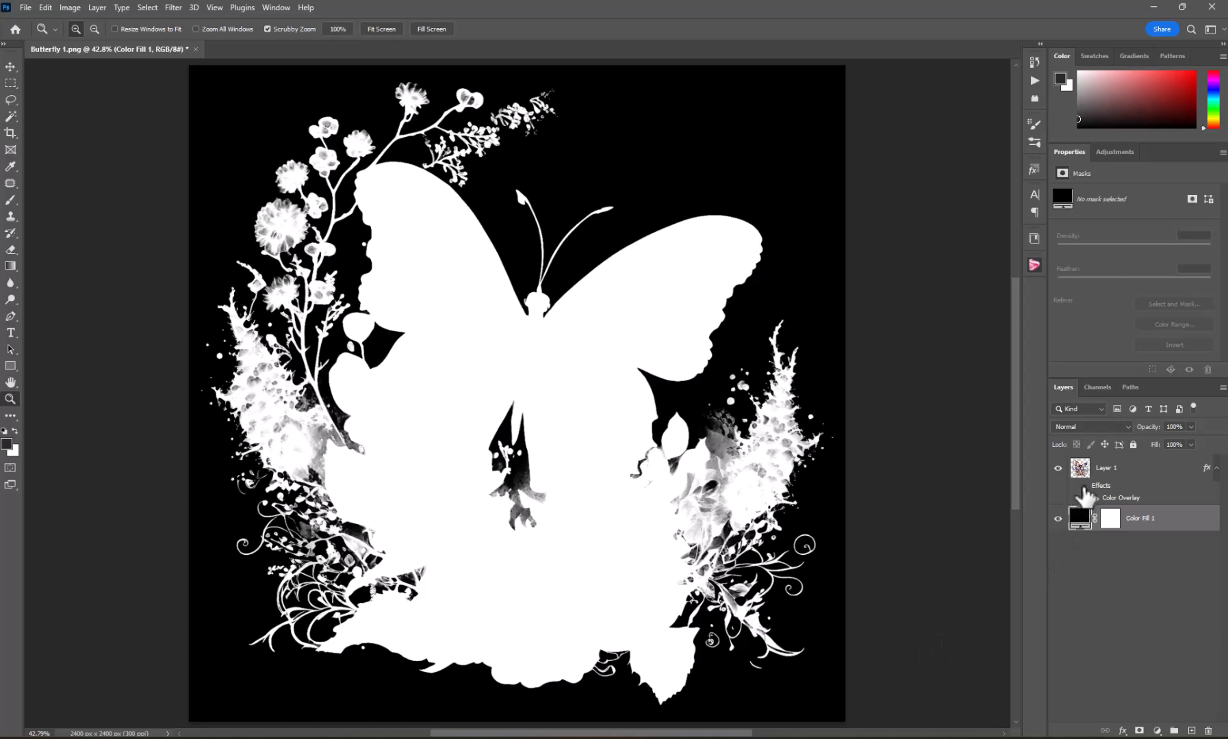
Switch to Photoshop, hide the butterfly layer's effects, and sample the blue between the lower flowers, opening the foreground colour's values.
{"action": "left_click", "coordinate": [1085, 494]}
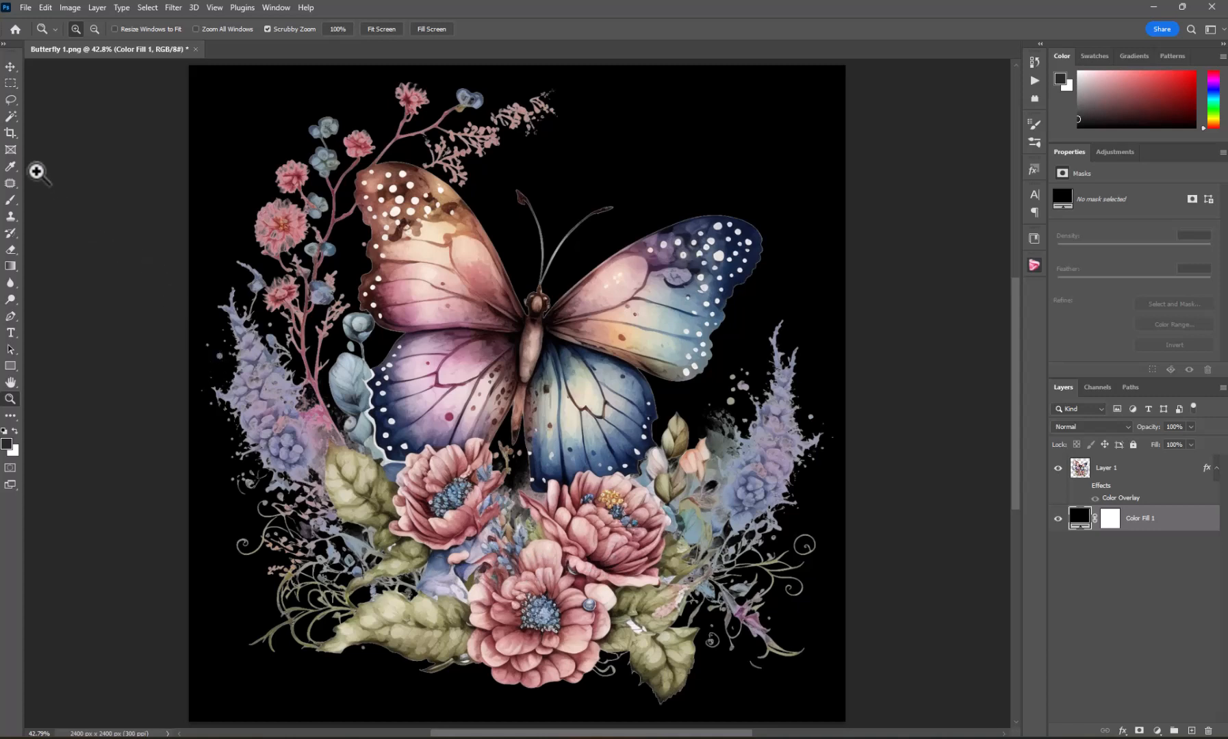
{"action": "left_click", "coordinate": [9, 168]}
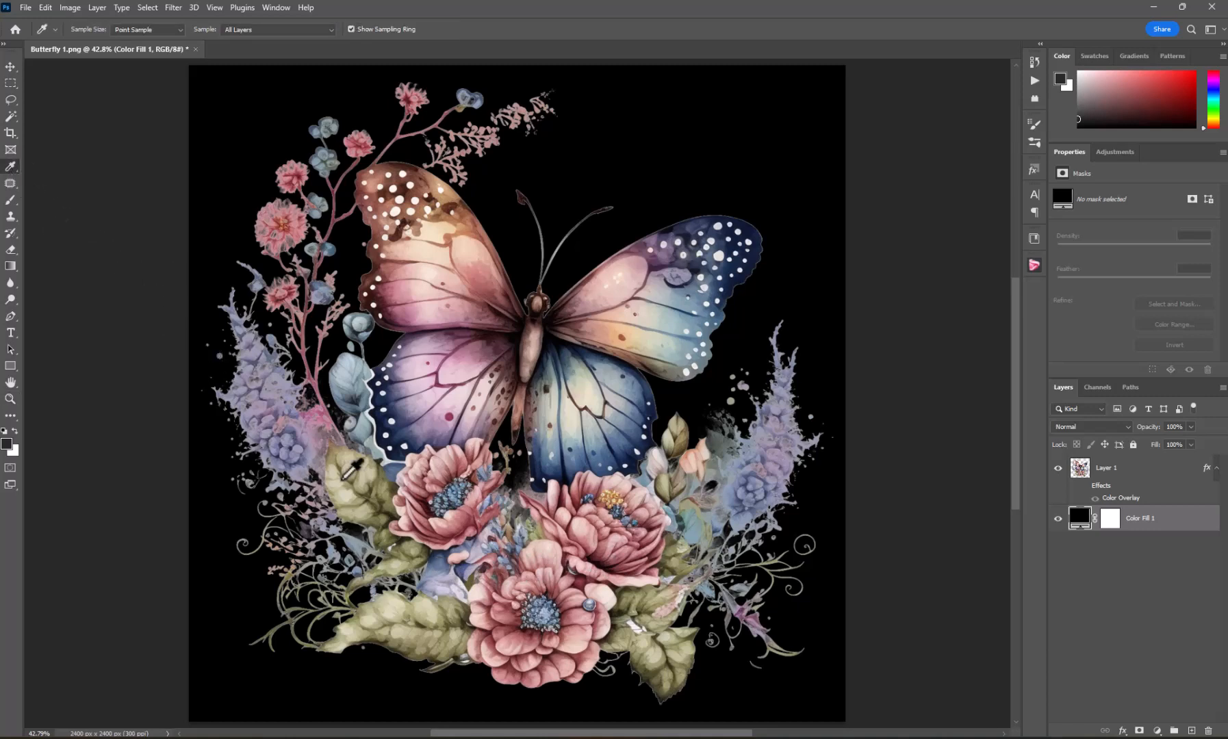
{"action": "left_click", "coordinate": [436, 564]}
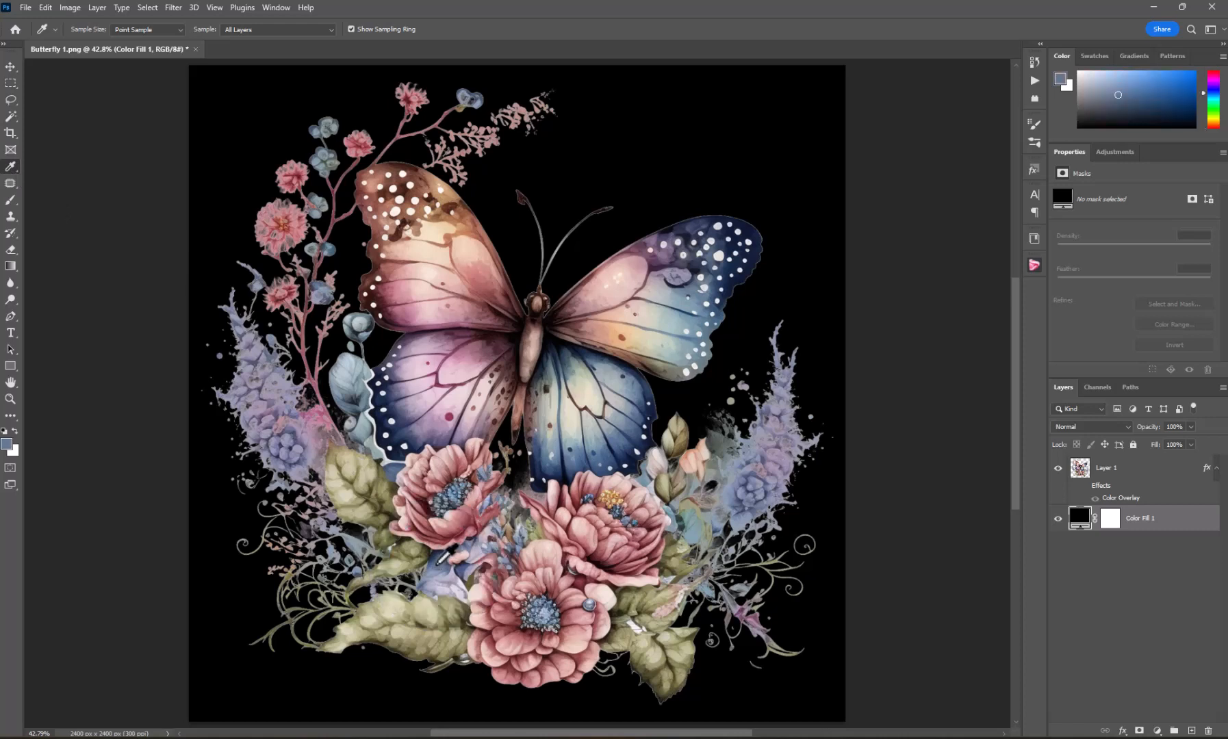
{"action": "left_click", "coordinate": [8, 445]}
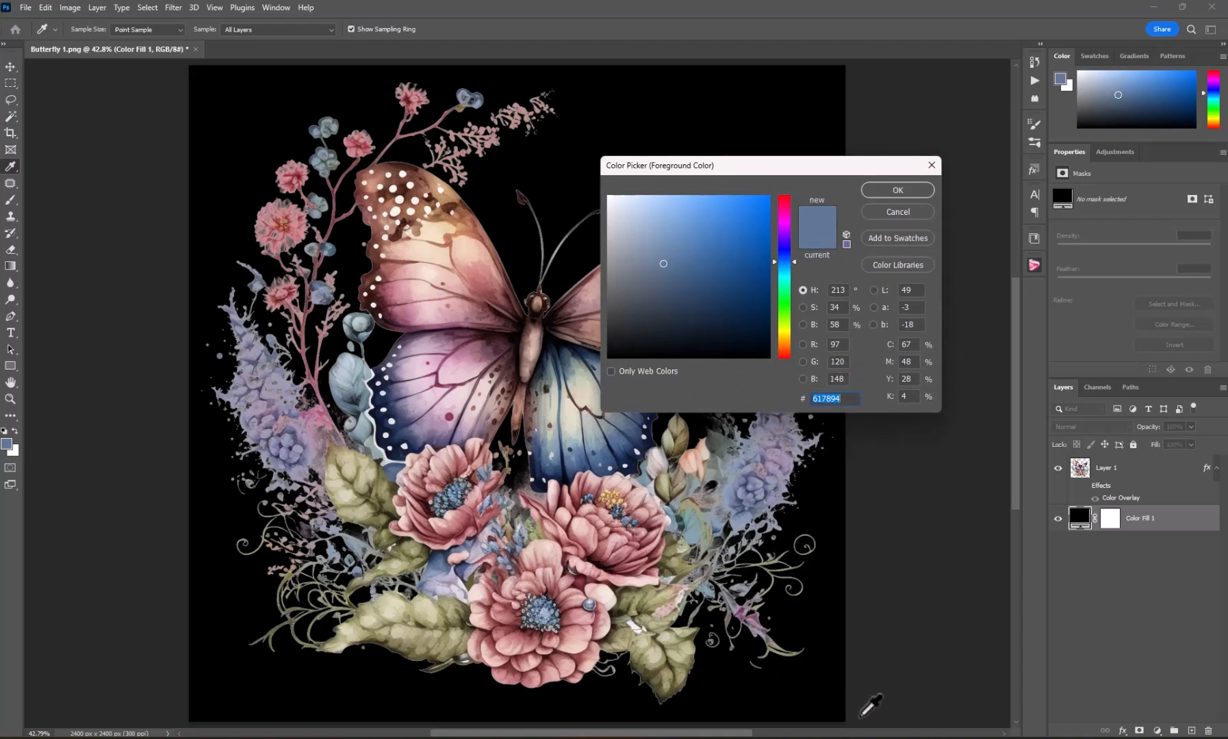
Switch to DAZ Studio and select all surfaces of the SU Summer Cool Set Camisole G8 for editing.
{"action": "mouse_move", "coordinate": [938, 738]}
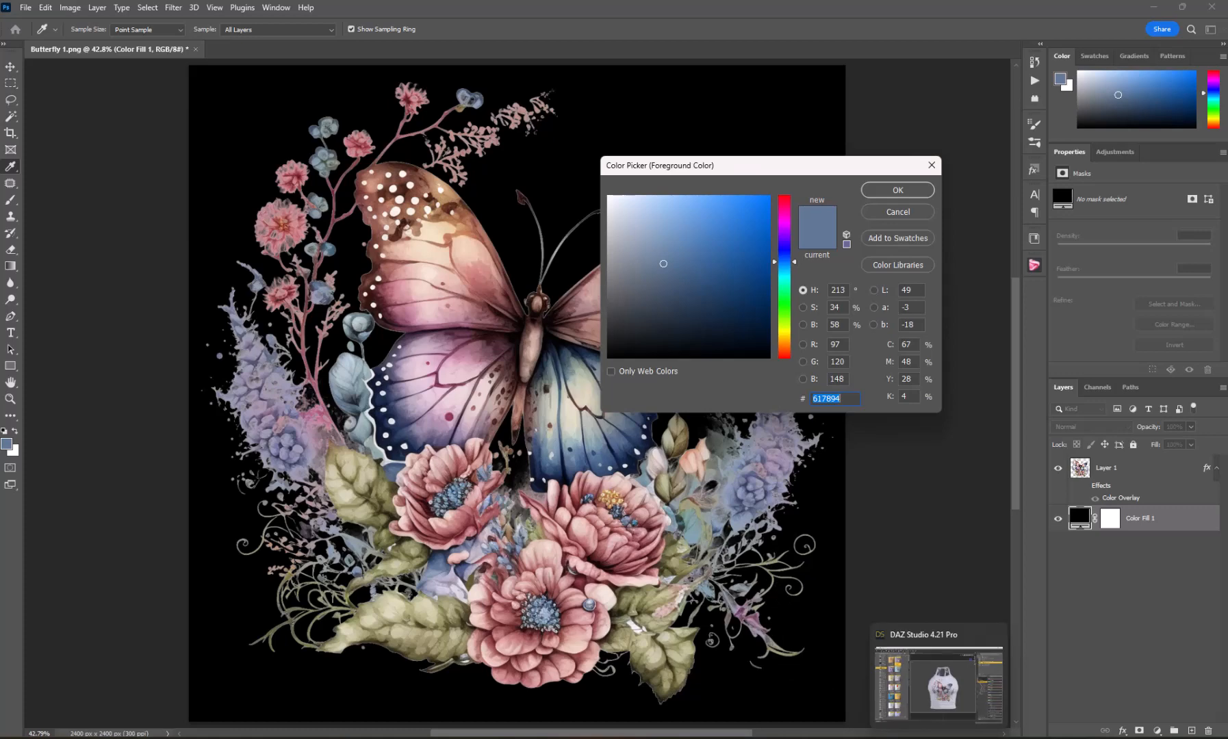
{"action": "left_click", "coordinate": [938, 738]}
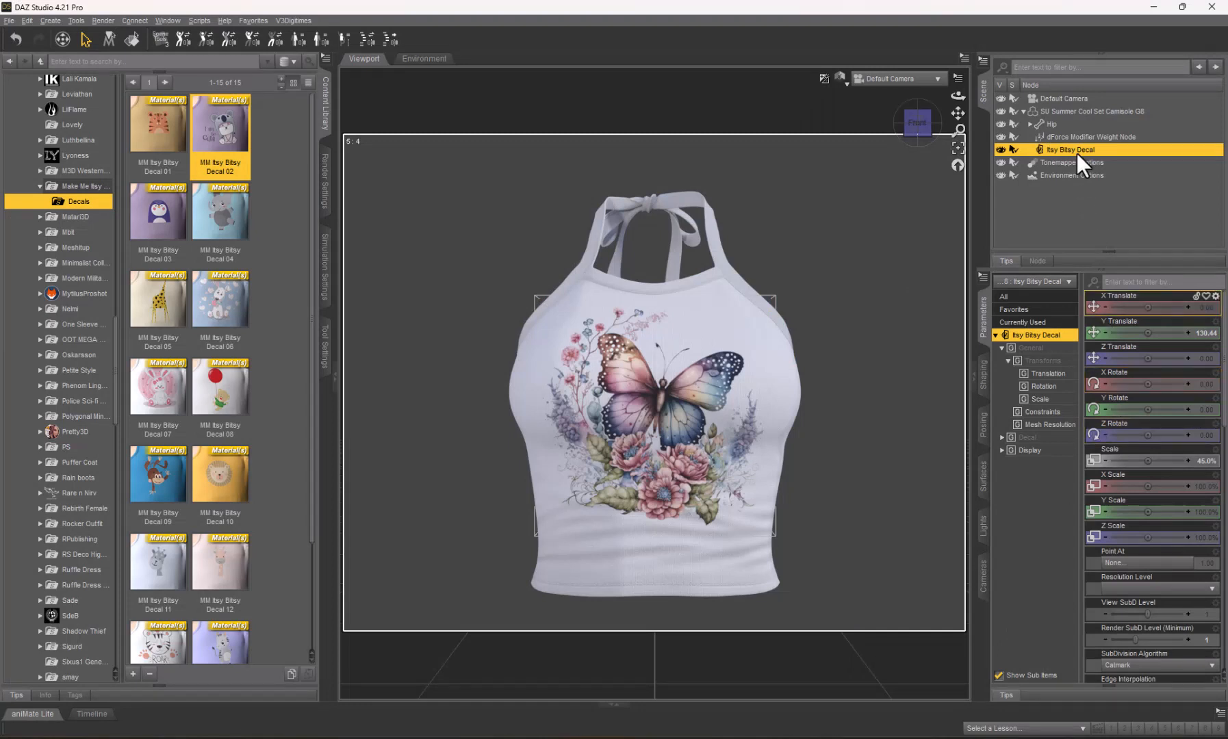
{"action": "left_click", "coordinate": [1065, 112]}
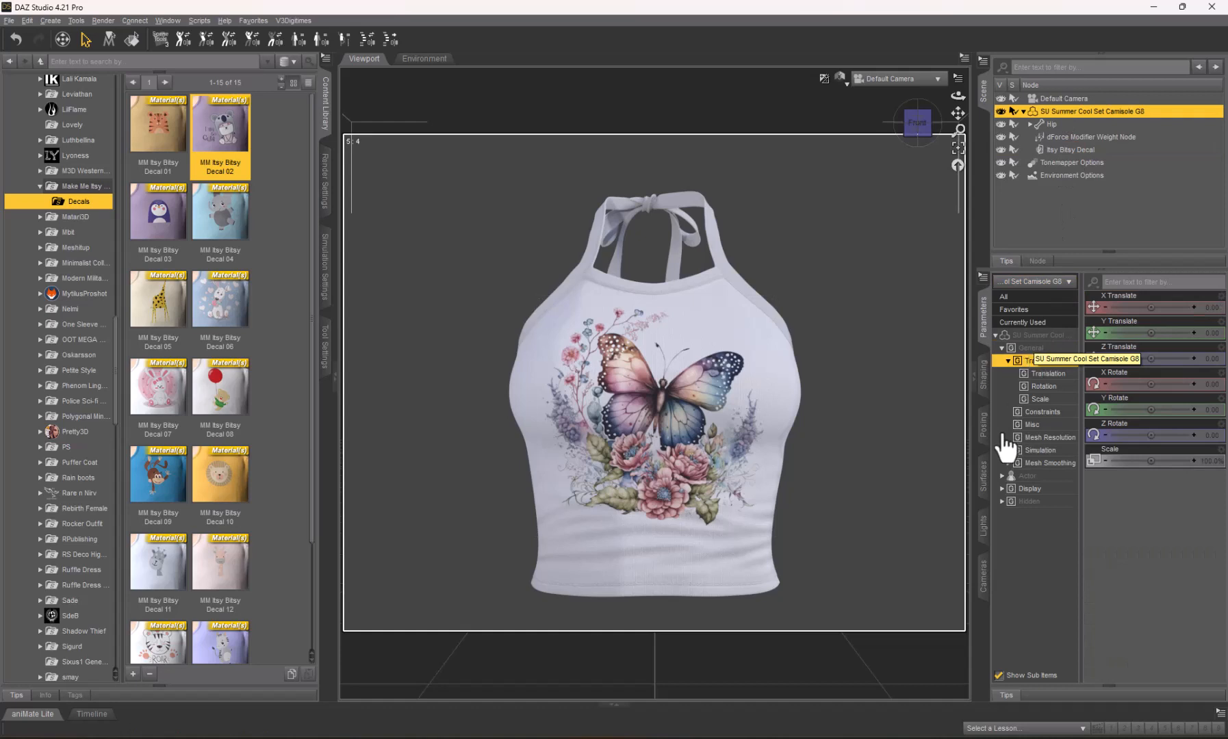
{"action": "left_click", "coordinate": [984, 475]}
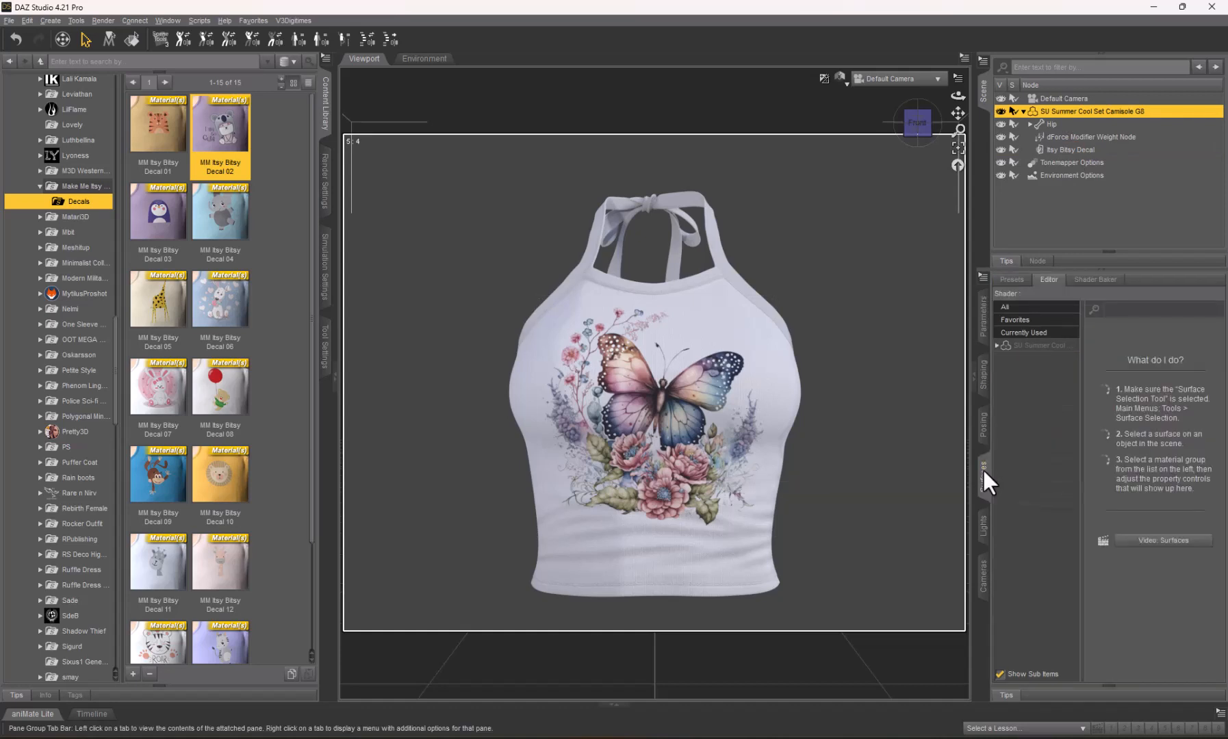
{"action": "left_click", "coordinate": [1029, 346]}
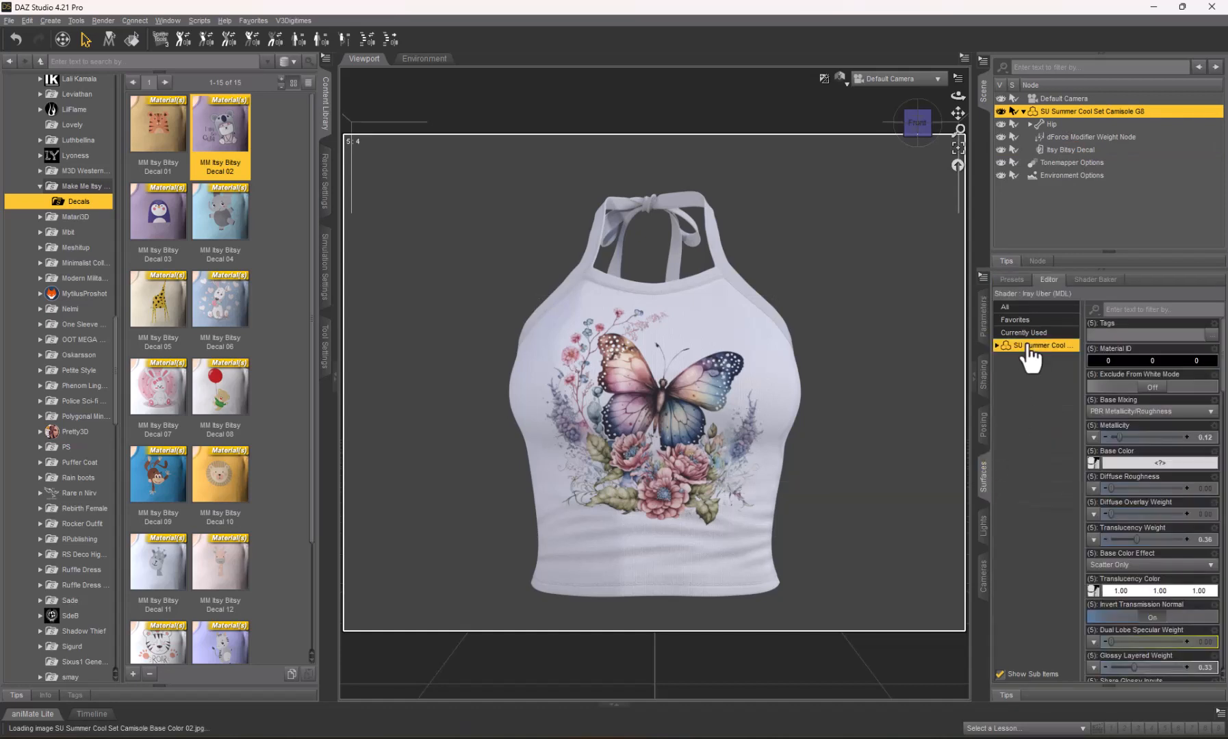
Set the Base Color of all camisole surfaces to RGB 97, 120, 148, brightened to about 111, 138, 170.
{"action": "left_click", "coordinate": [1119, 466]}
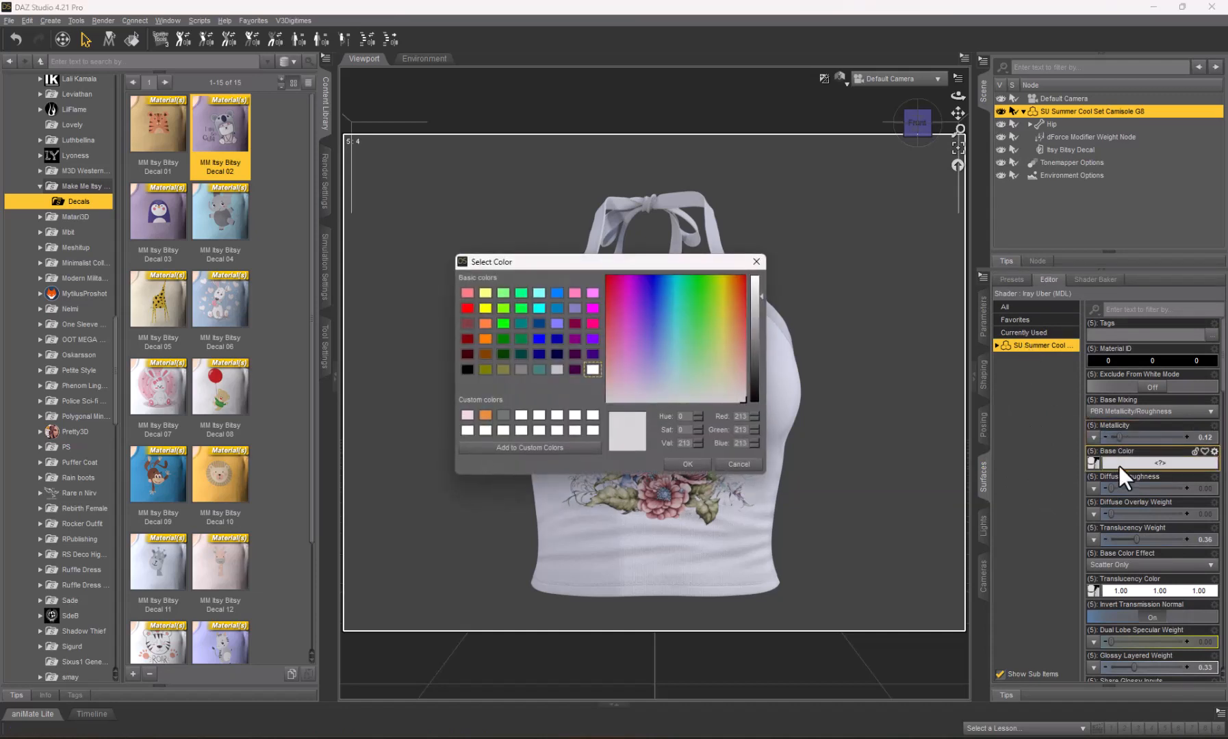
{"action": "double_click", "coordinate": [736, 417]}
{"action": "type", "text": "97"}
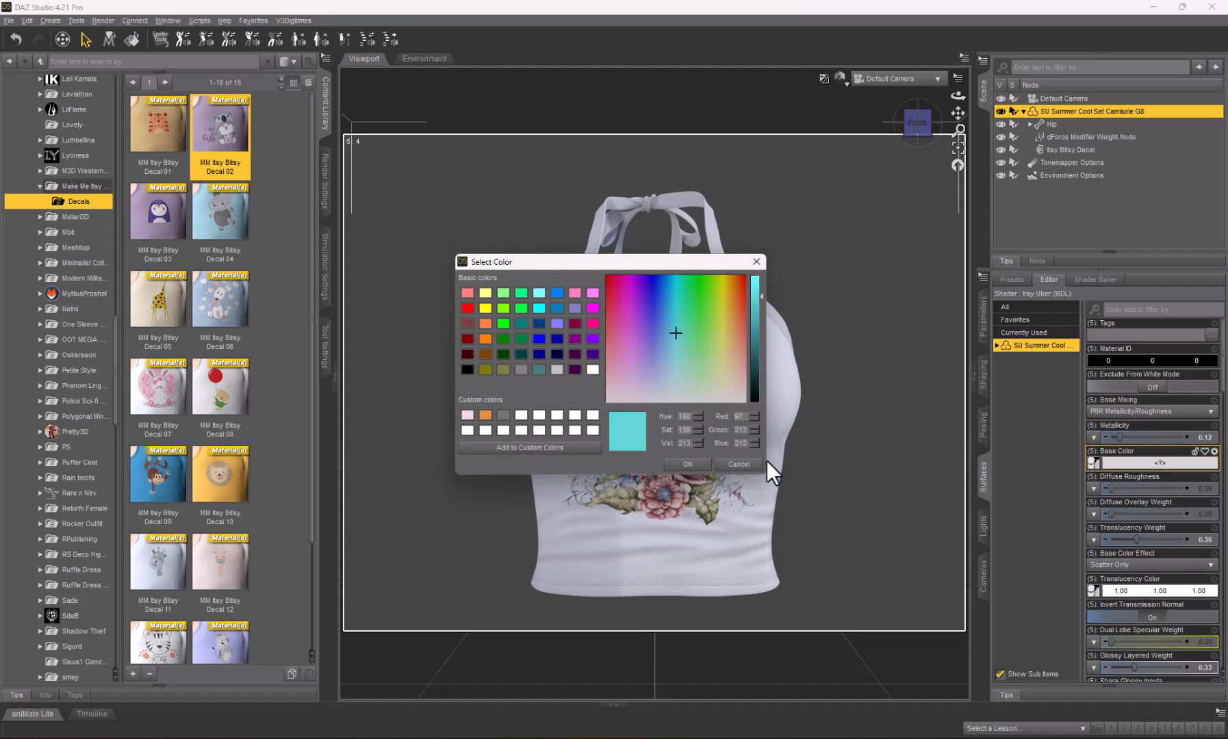
{"action": "double_click", "coordinate": [739, 430]}
{"action": "type", "text": "120"}
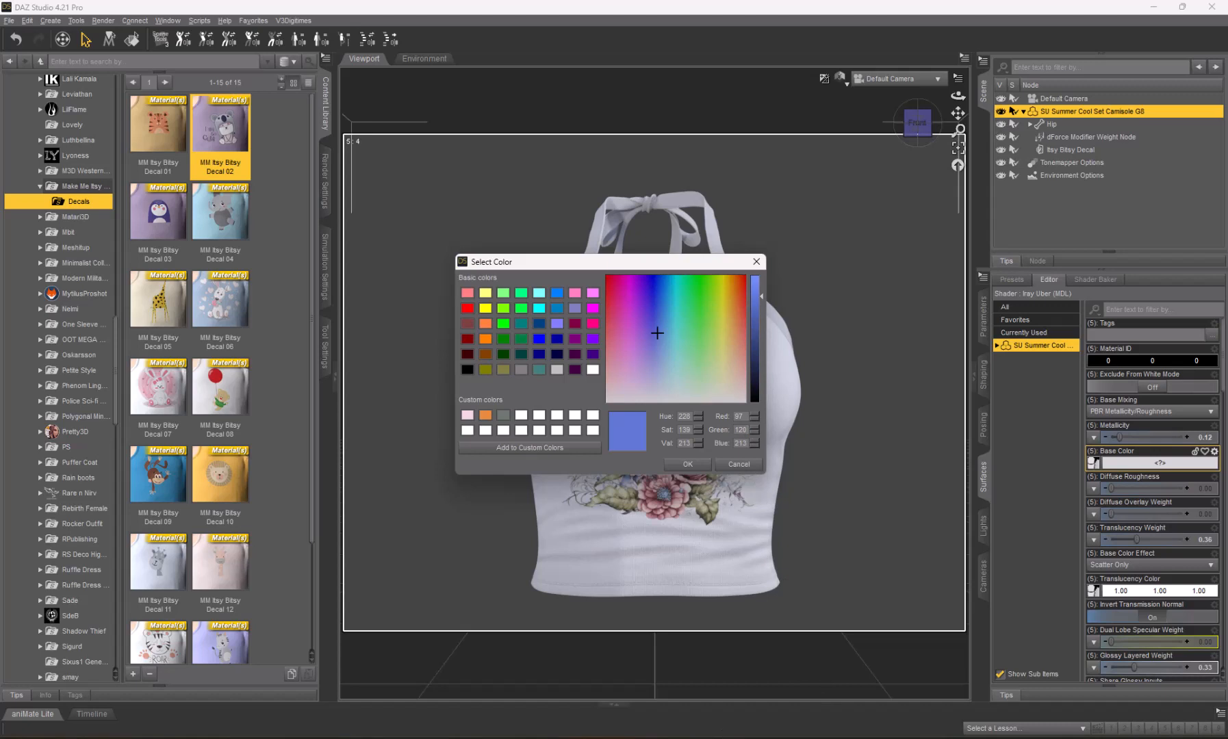
{"action": "mouse_move", "coordinate": [686, 738]}
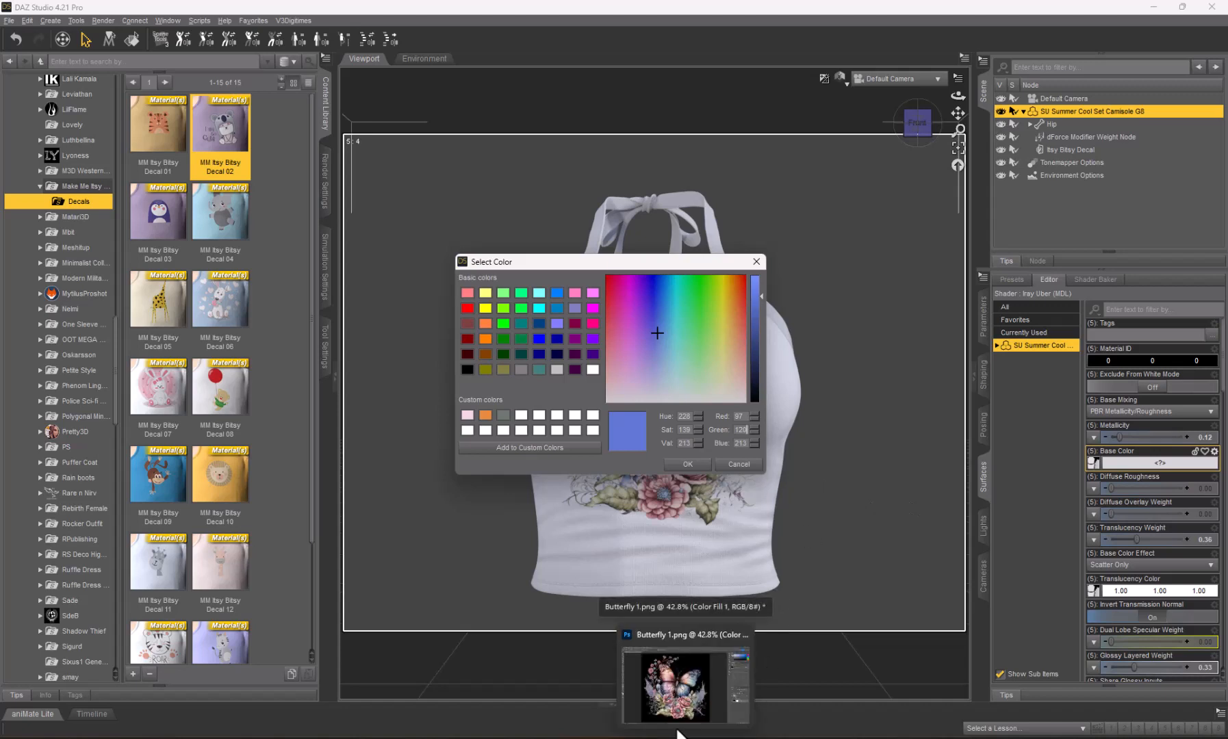
{"action": "left_click", "coordinate": [677, 708]}
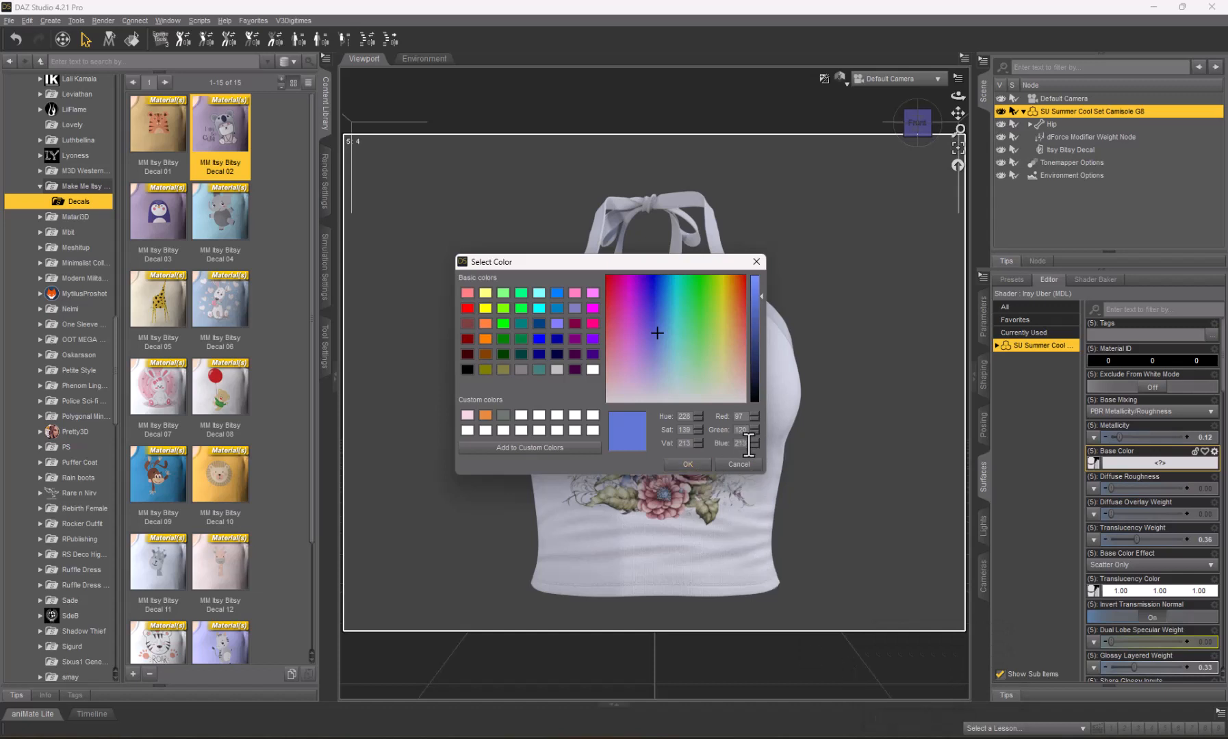
{"action": "left_click_drag", "start_coordinate": [748, 444], "coordinate": [738, 445]}
{"action": "type", "text": "148"}
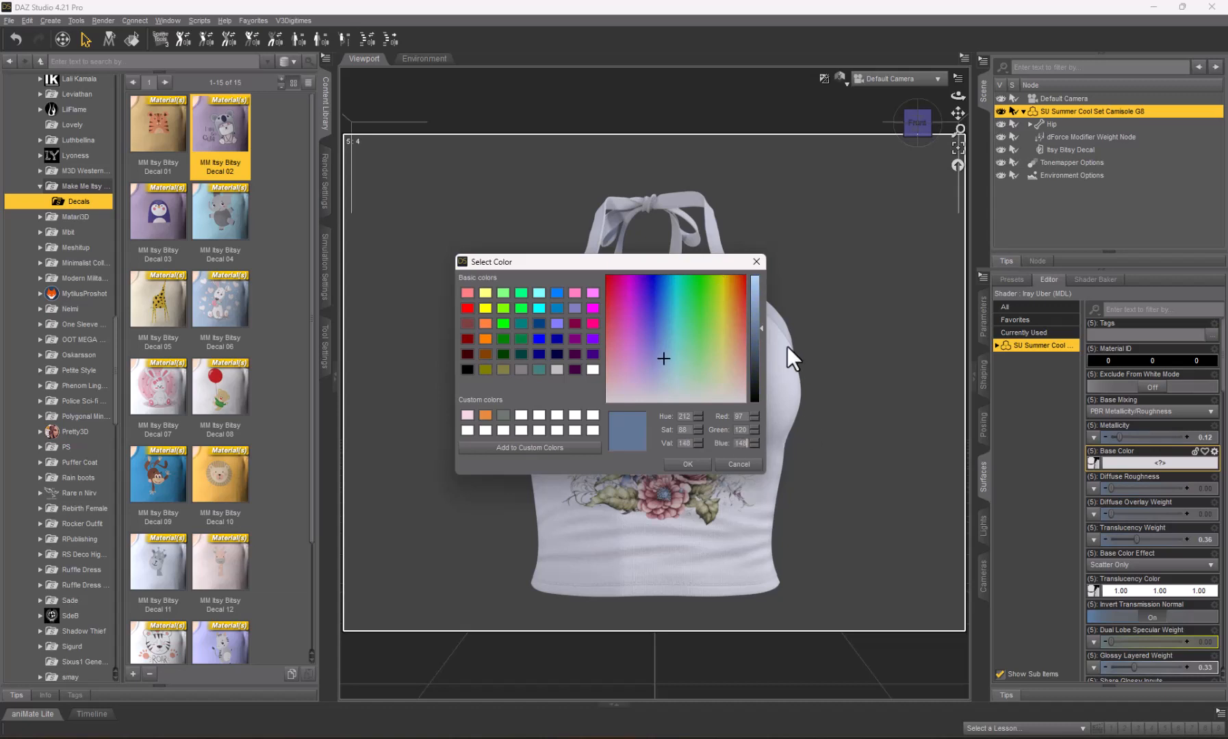
{"action": "left_click", "coordinate": [757, 318]}
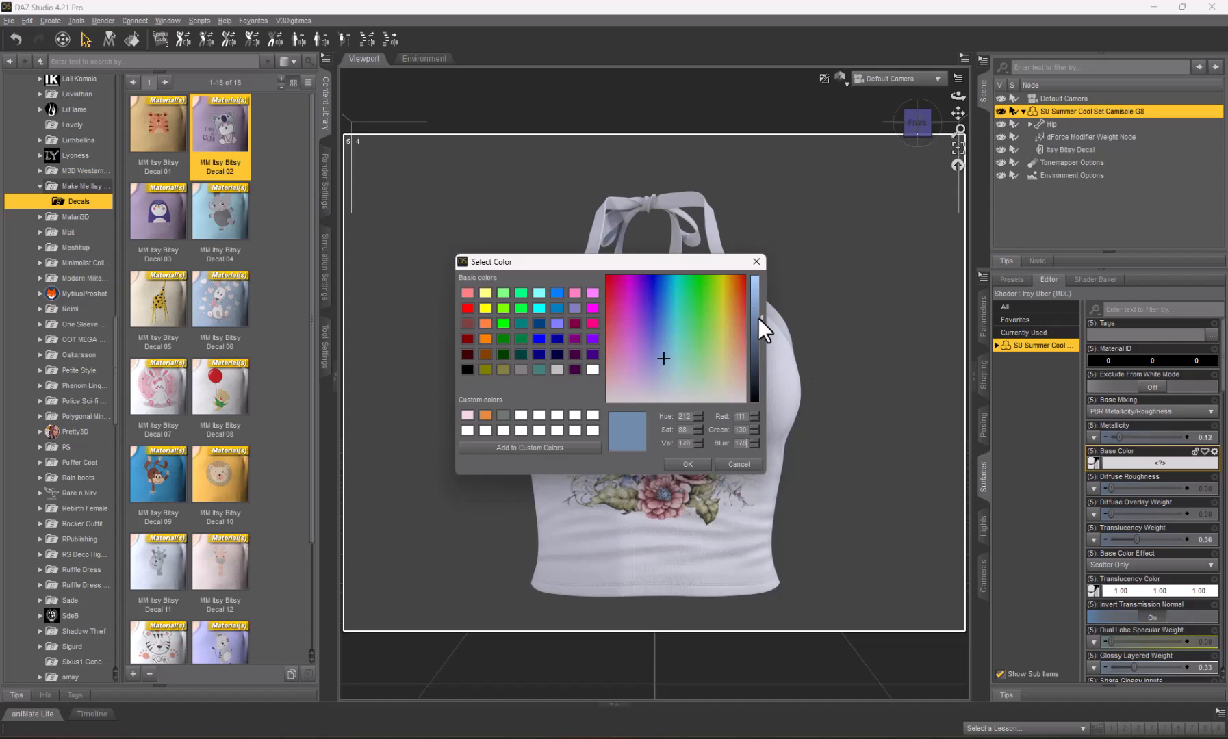
{"action": "left_click", "coordinate": [697, 465]}
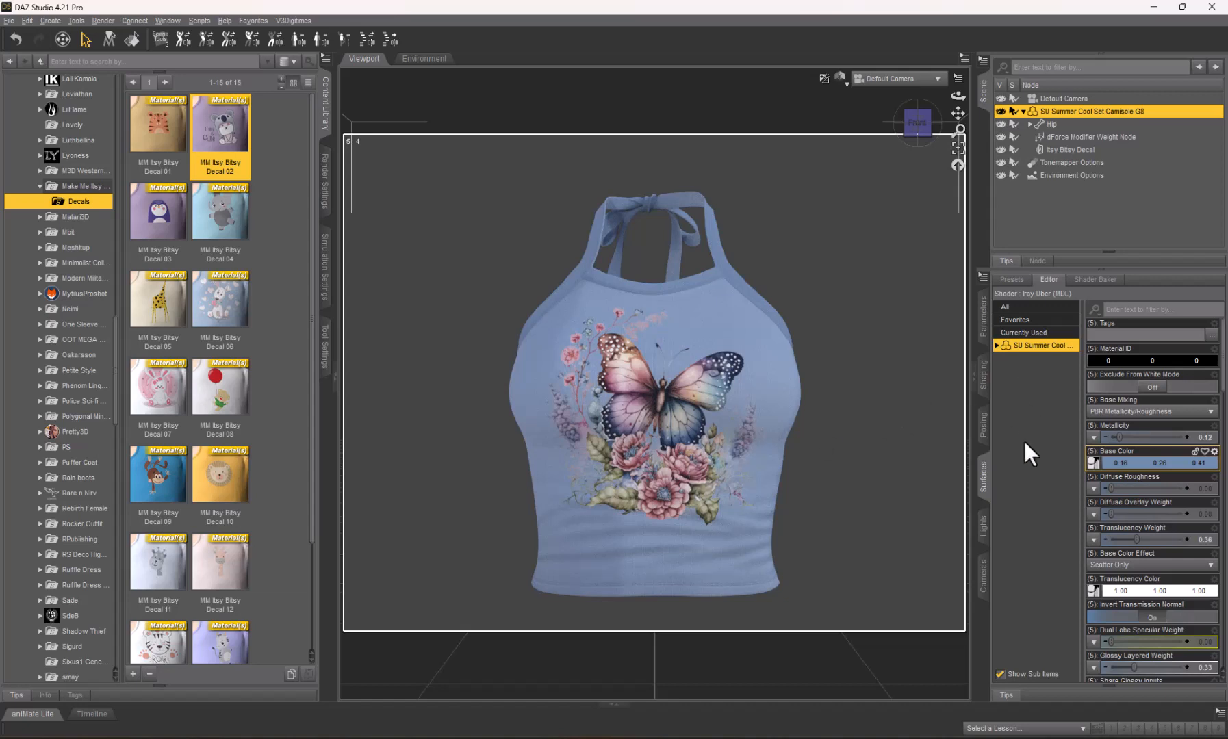
Examine the camisole's surface groups and their shader properties, including the Shirt group, to locate the Cutout Opacity setting.
{"action": "left_click", "coordinate": [999, 347]}
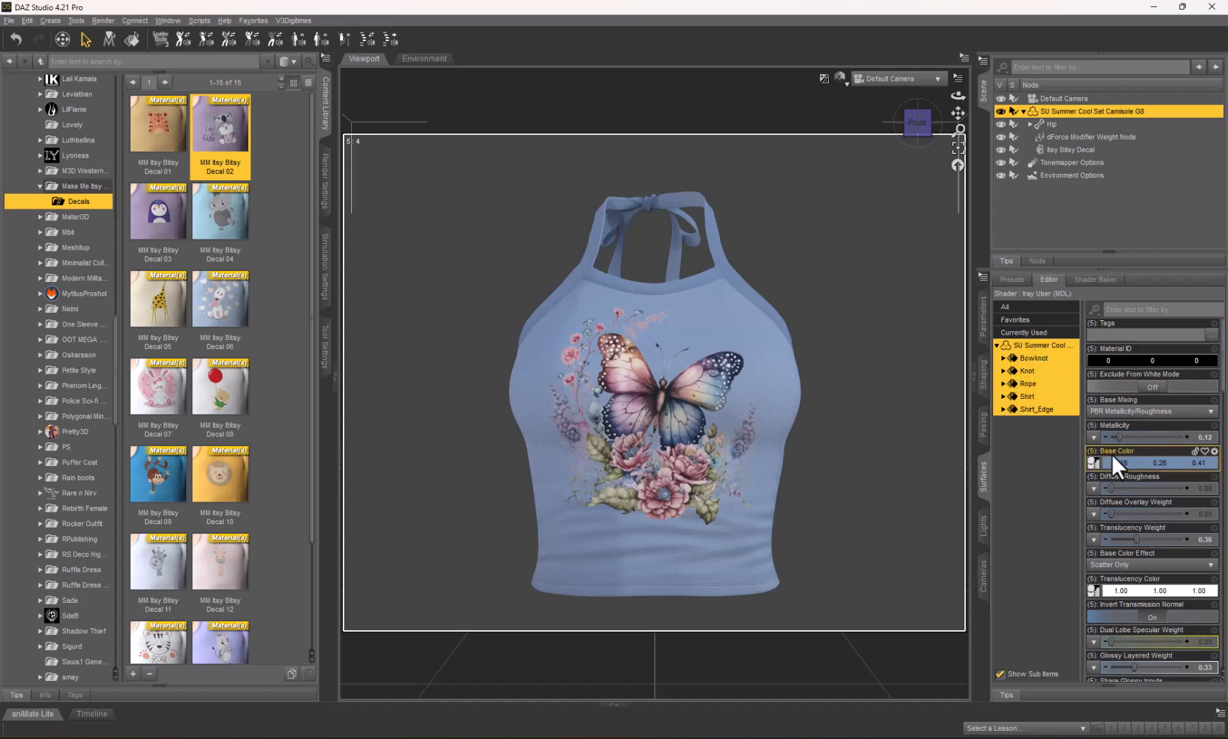
{"action": "scroll", "coordinate": [1121, 459], "scroll_direction": "down", "scroll_amount": 10}
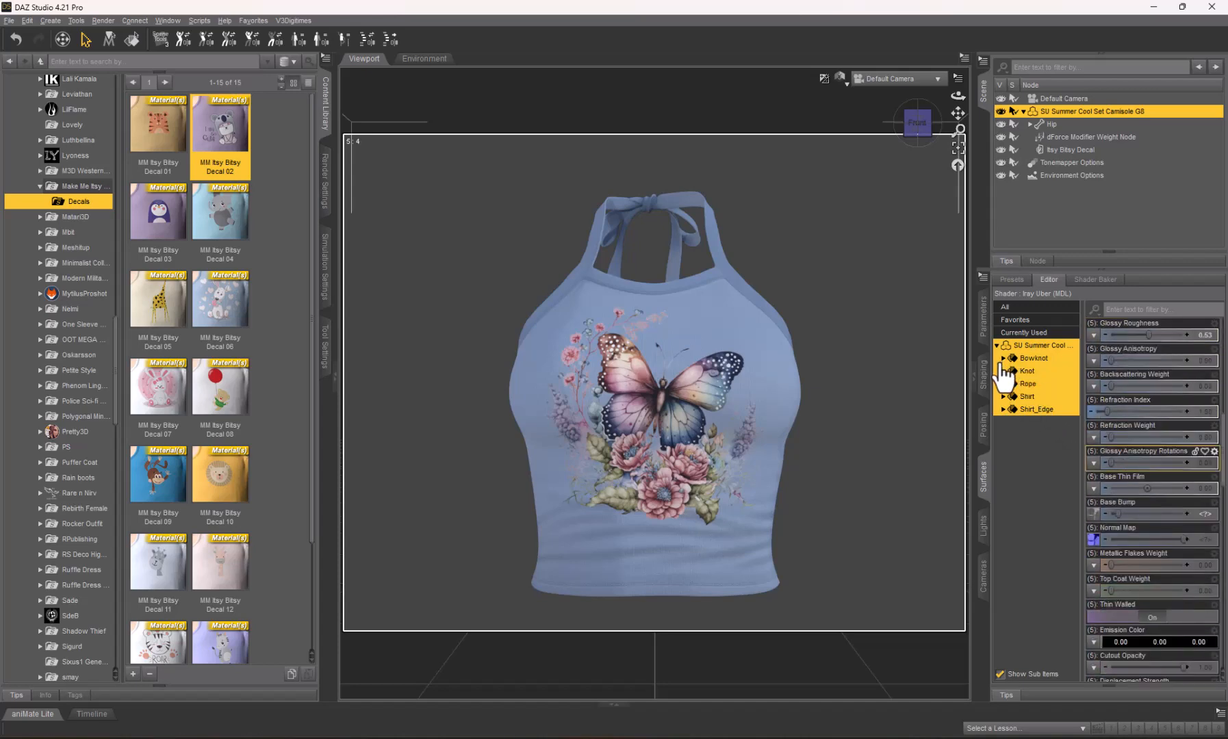
{"action": "left_click", "coordinate": [1003, 397]}
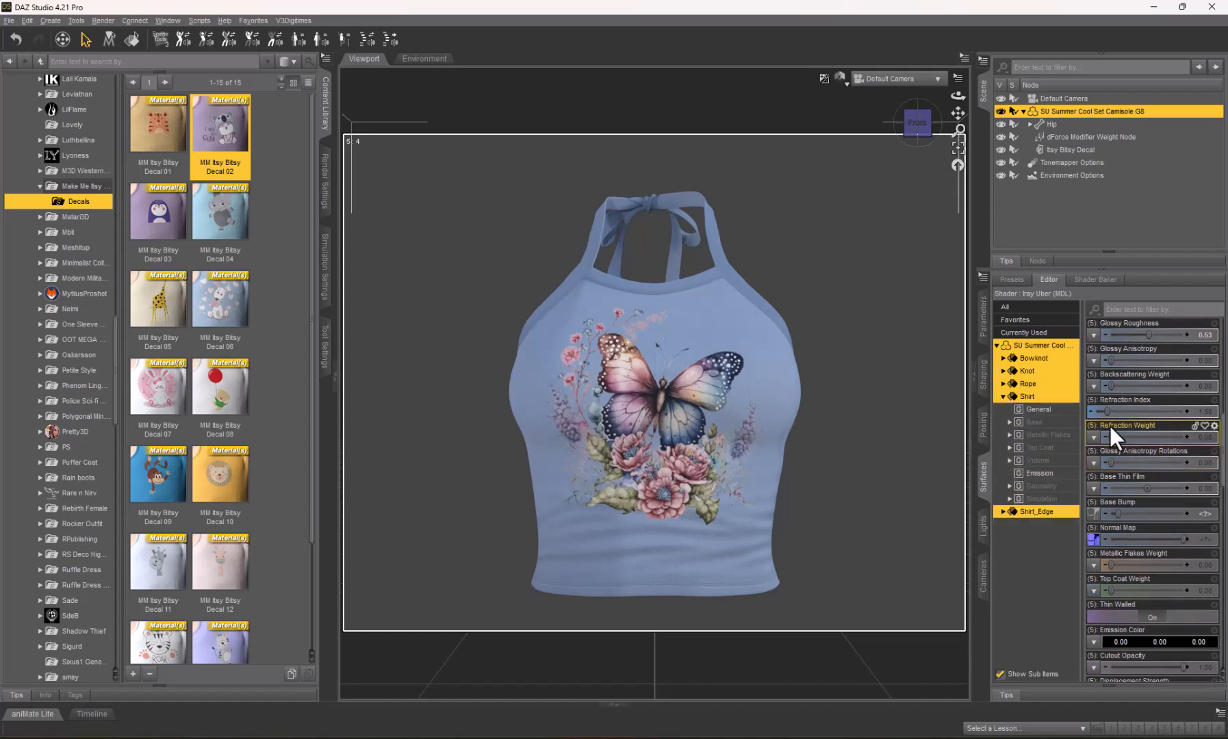
{"action": "scroll", "coordinate": [1147, 442], "scroll_direction": "down", "scroll_amount": 4}
{"action": "scroll", "coordinate": [1146, 442], "scroll_direction": "down", "scroll_amount": 10}
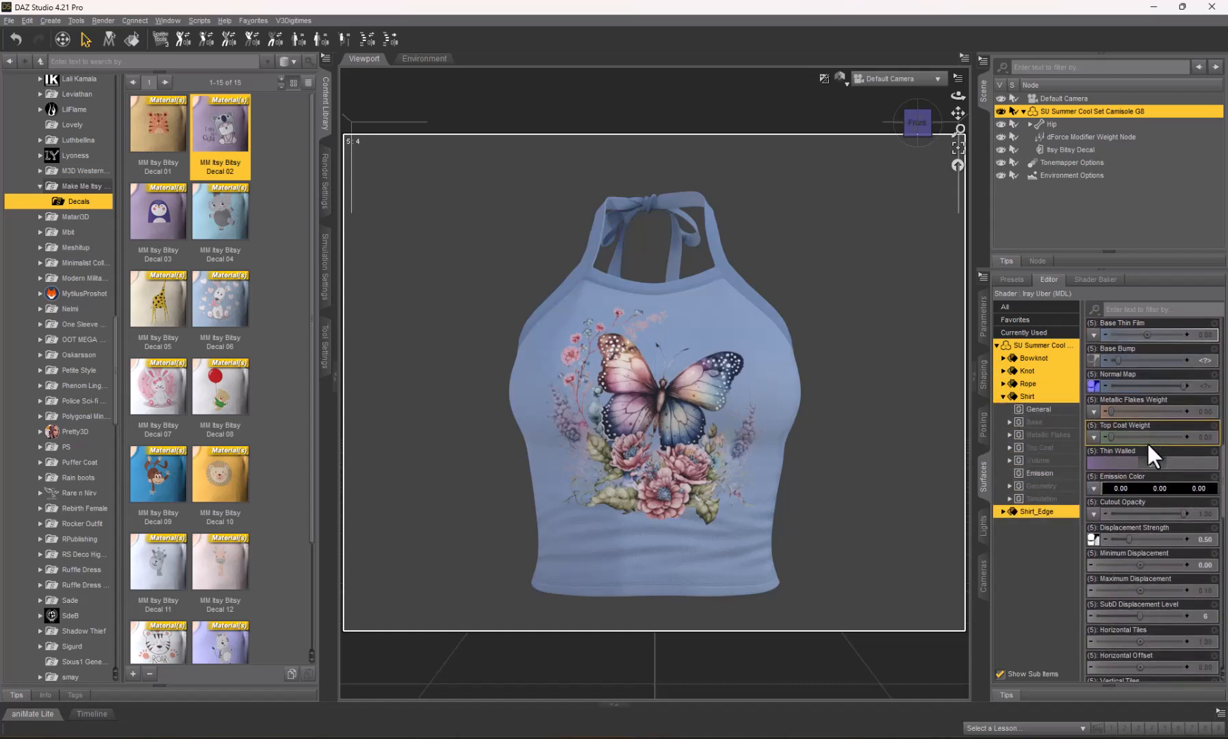
{"action": "scroll", "coordinate": [1146, 442], "scroll_direction": "down", "scroll_amount": 10}
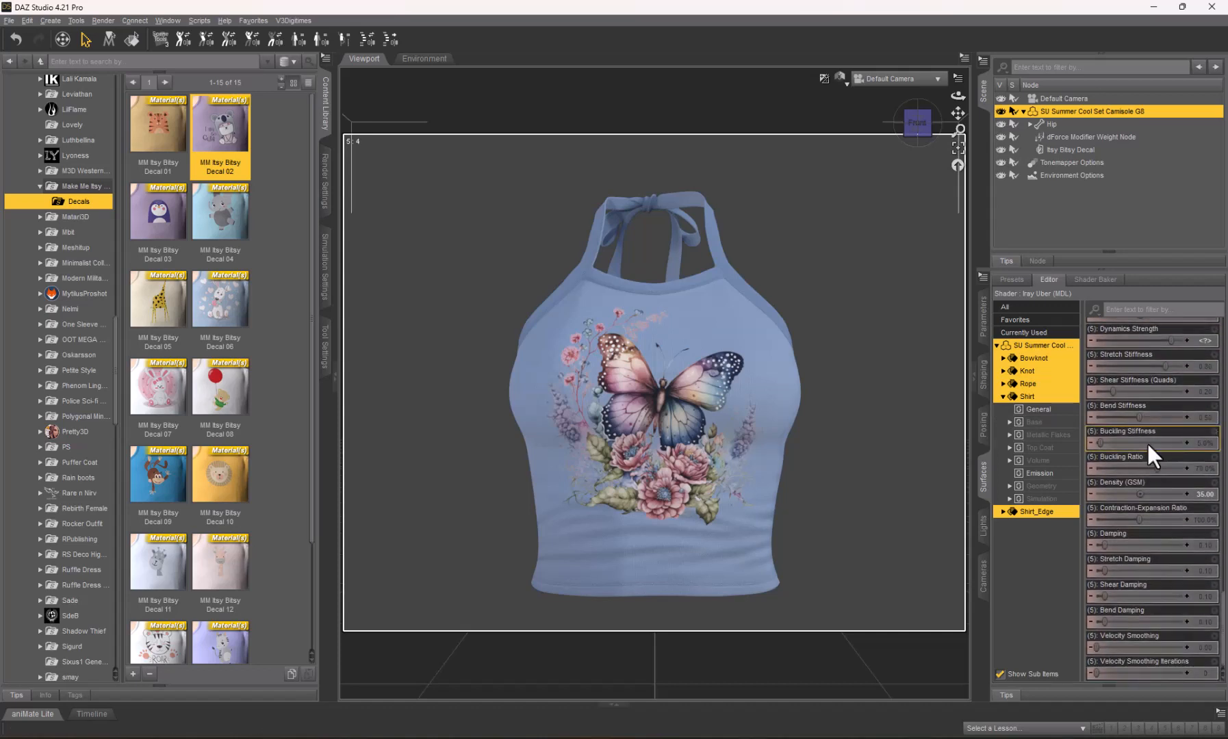
{"action": "scroll", "coordinate": [1147, 442], "scroll_direction": "up", "scroll_amount": 4}
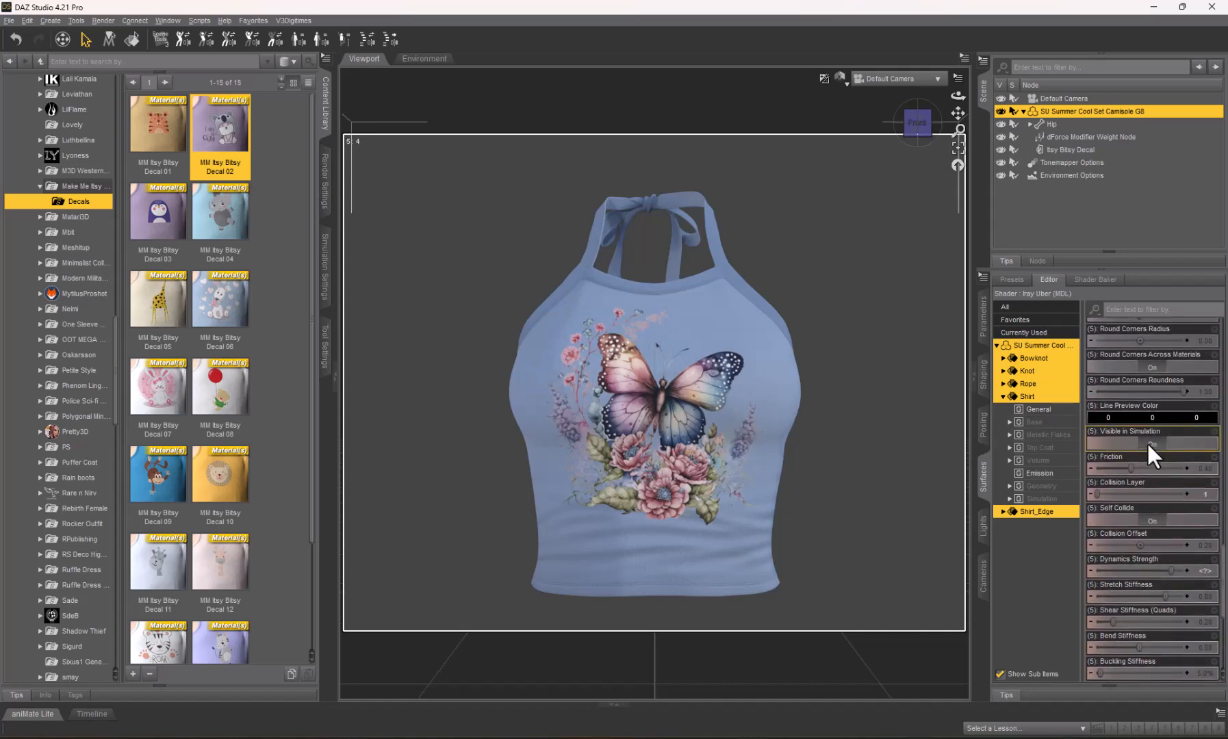
{"action": "scroll", "coordinate": [1147, 441], "scroll_direction": "up", "scroll_amount": 10}
{"action": "scroll", "coordinate": [1148, 445], "scroll_direction": "up", "scroll_amount": 1}
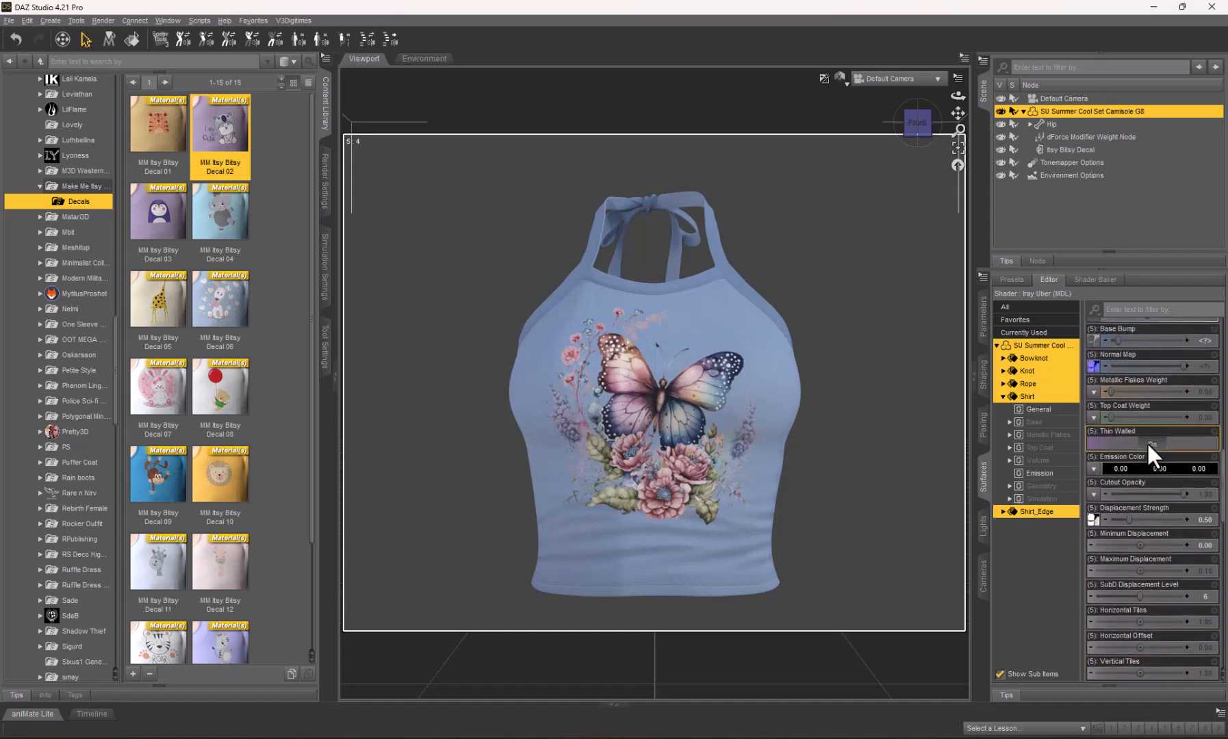
{"action": "scroll", "coordinate": [1147, 441], "scroll_direction": "up", "scroll_amount": 10}
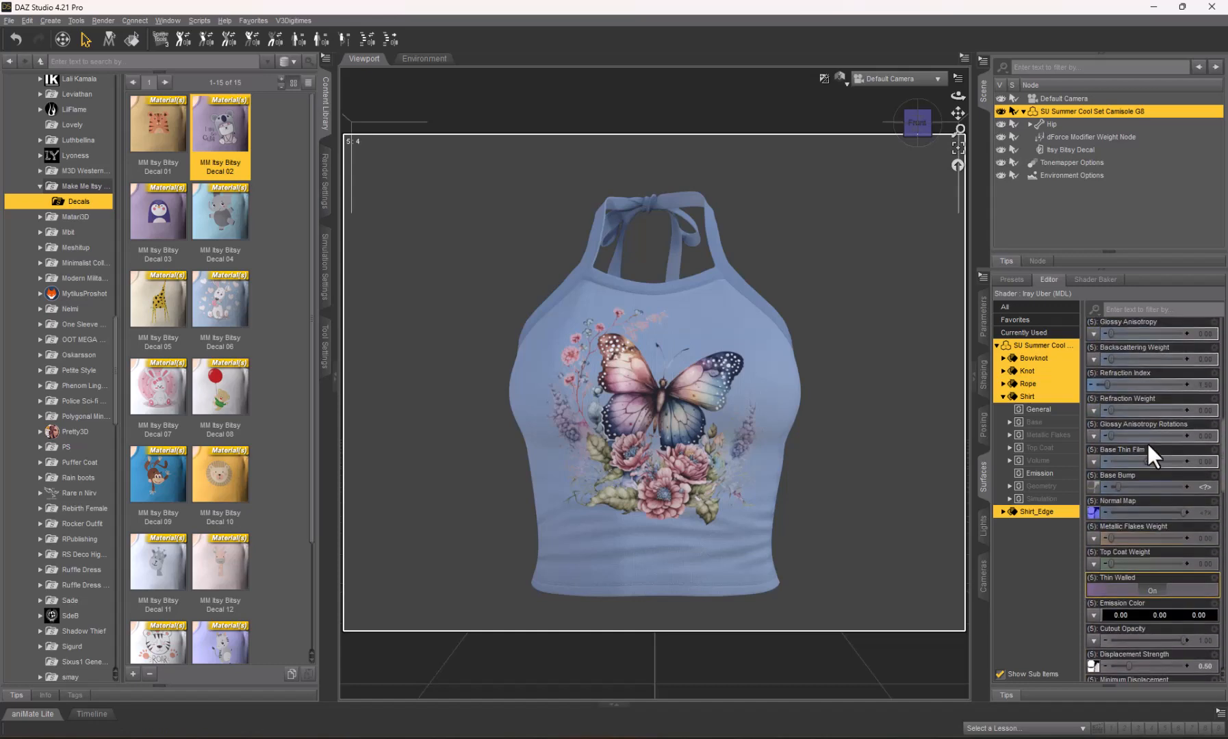
{"action": "scroll", "coordinate": [1146, 442], "scroll_direction": "up", "scroll_amount": 5}
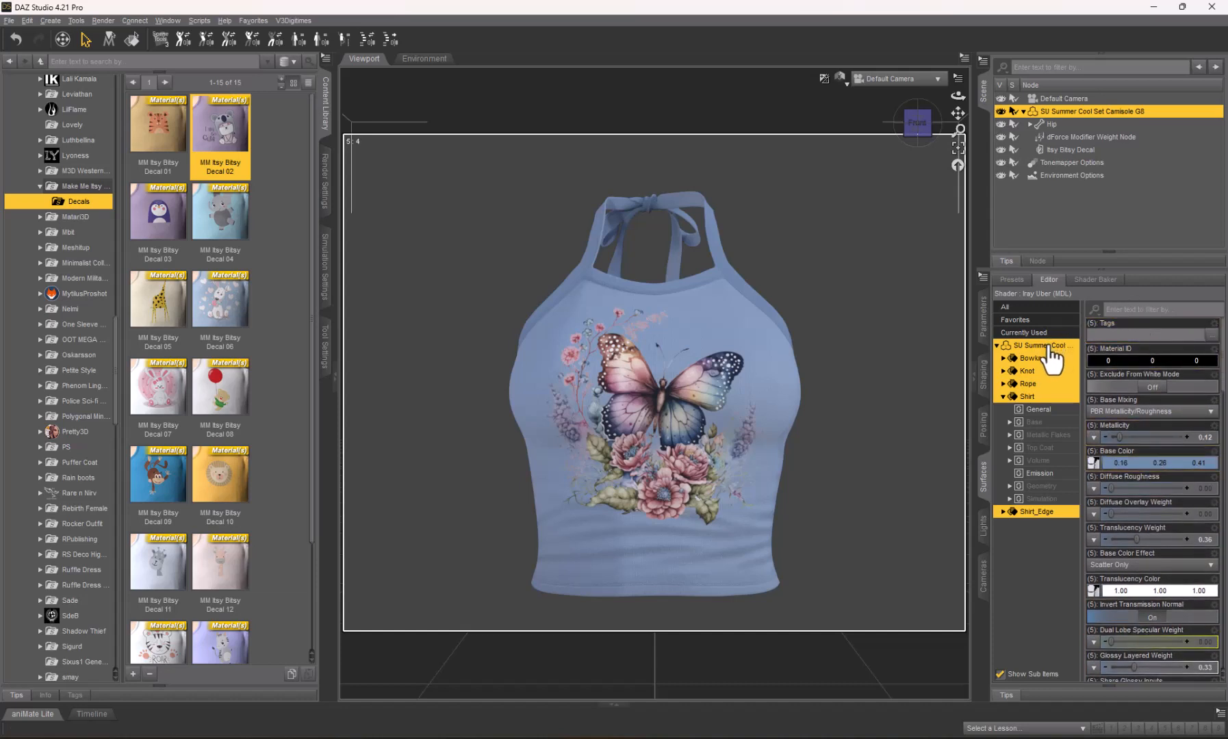
Filter the camisole's surface properties by "cut" to isolate Cutout Opacity.
{"action": "left_click", "coordinate": [1124, 309]}
{"action": "type", "text": "c"}
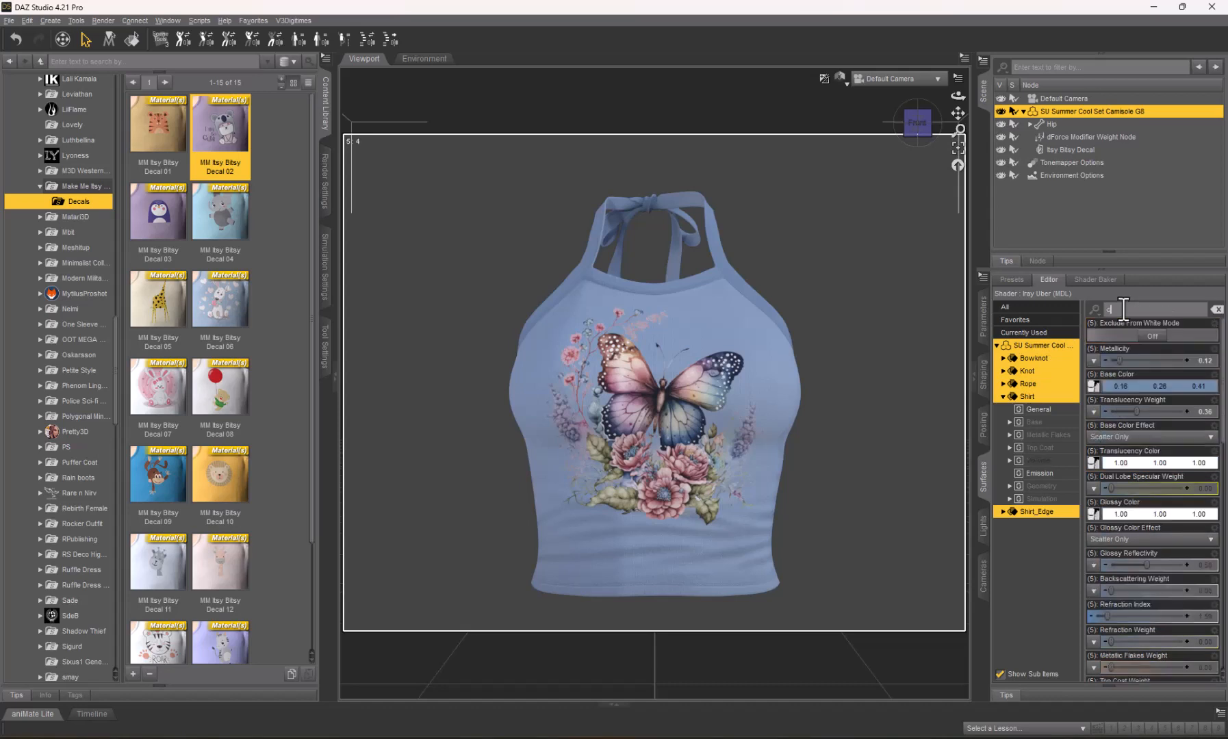
{"action": "type", "text": "ut"}
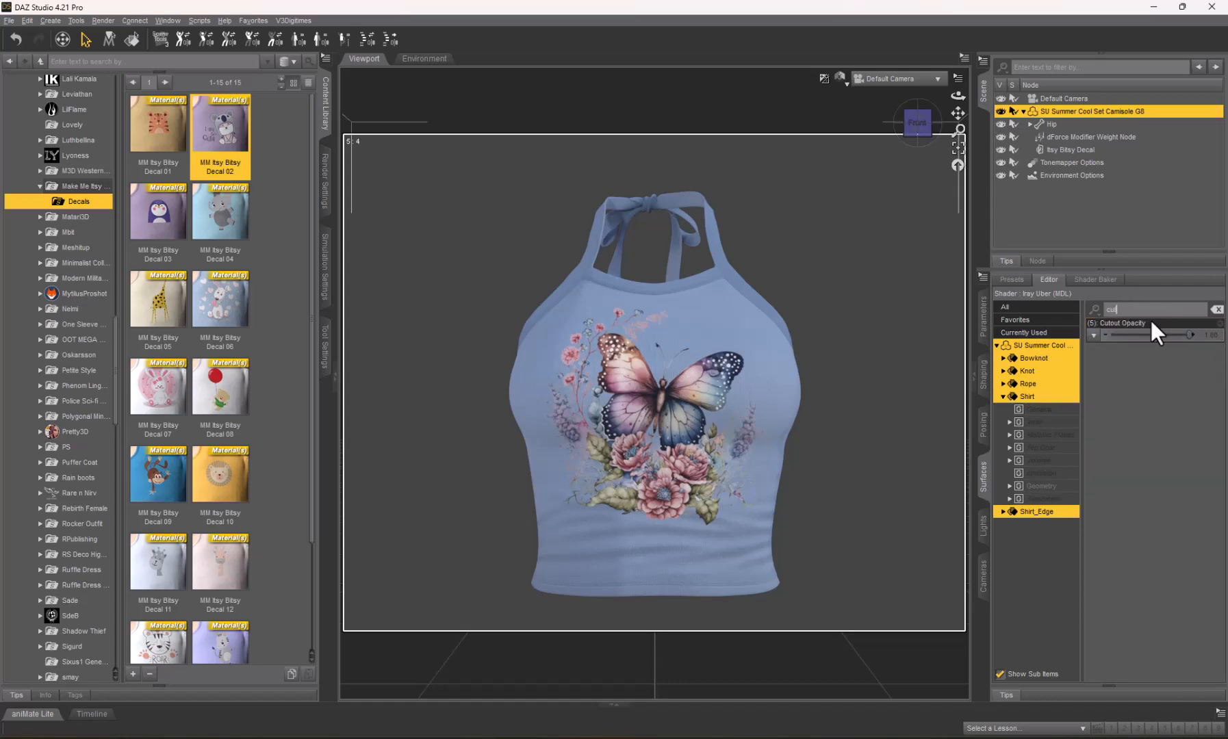
Try a Cutout Opacity of 0.85 on all camisole surfaces, and undo the change.
{"action": "left_click", "coordinate": [1214, 336]}
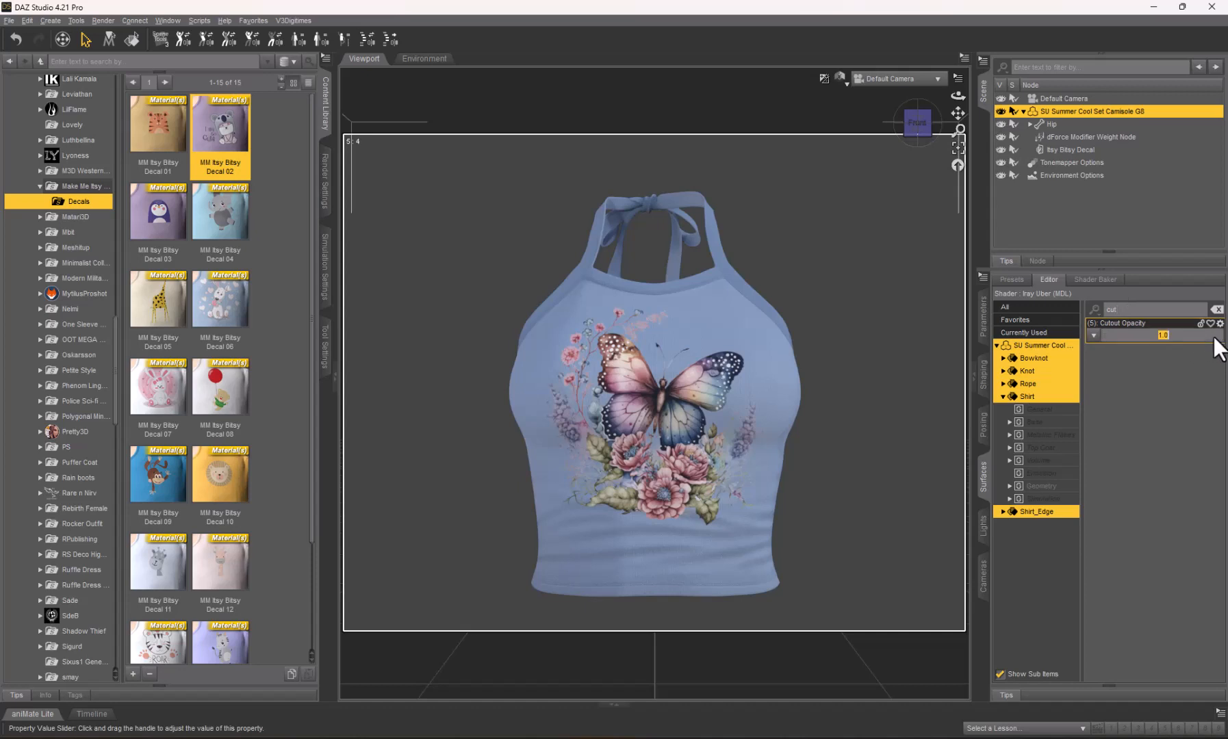
{"action": "type", "text": "85."}
{"action": "key", "text": "Return"}
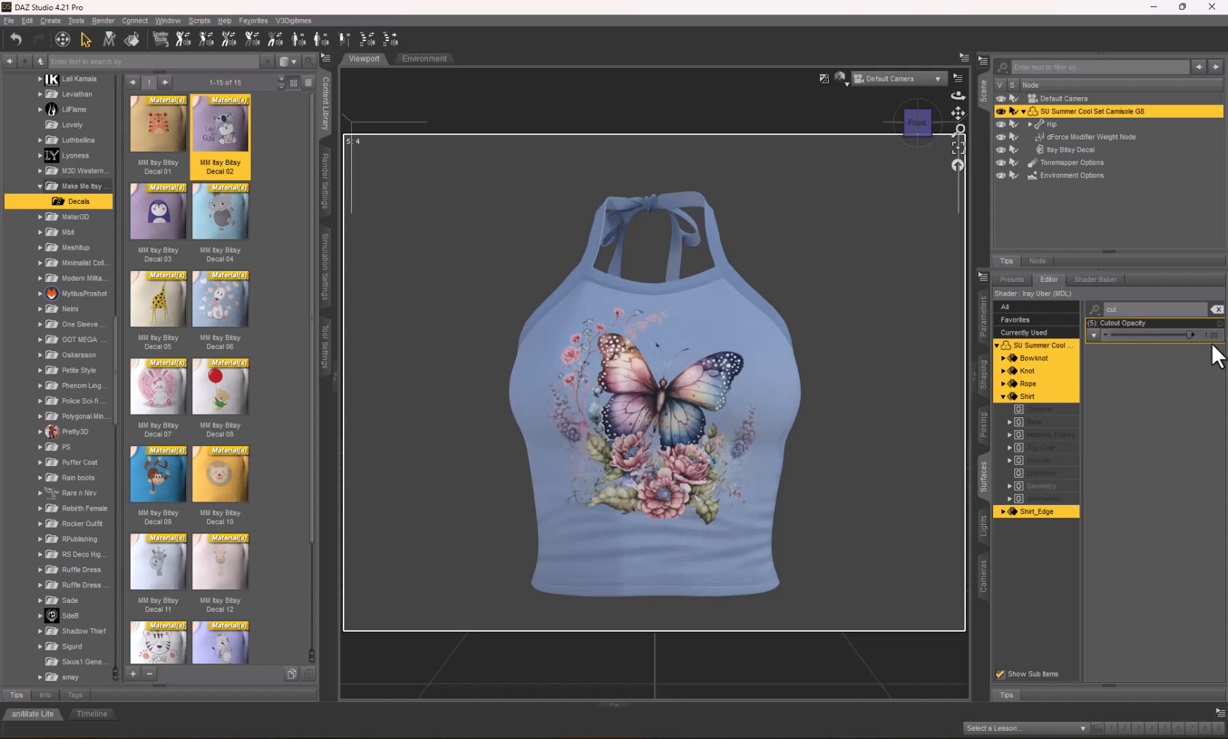
{"action": "left_click", "coordinate": [1211, 336]}
{"action": "type", "text": ".85"}
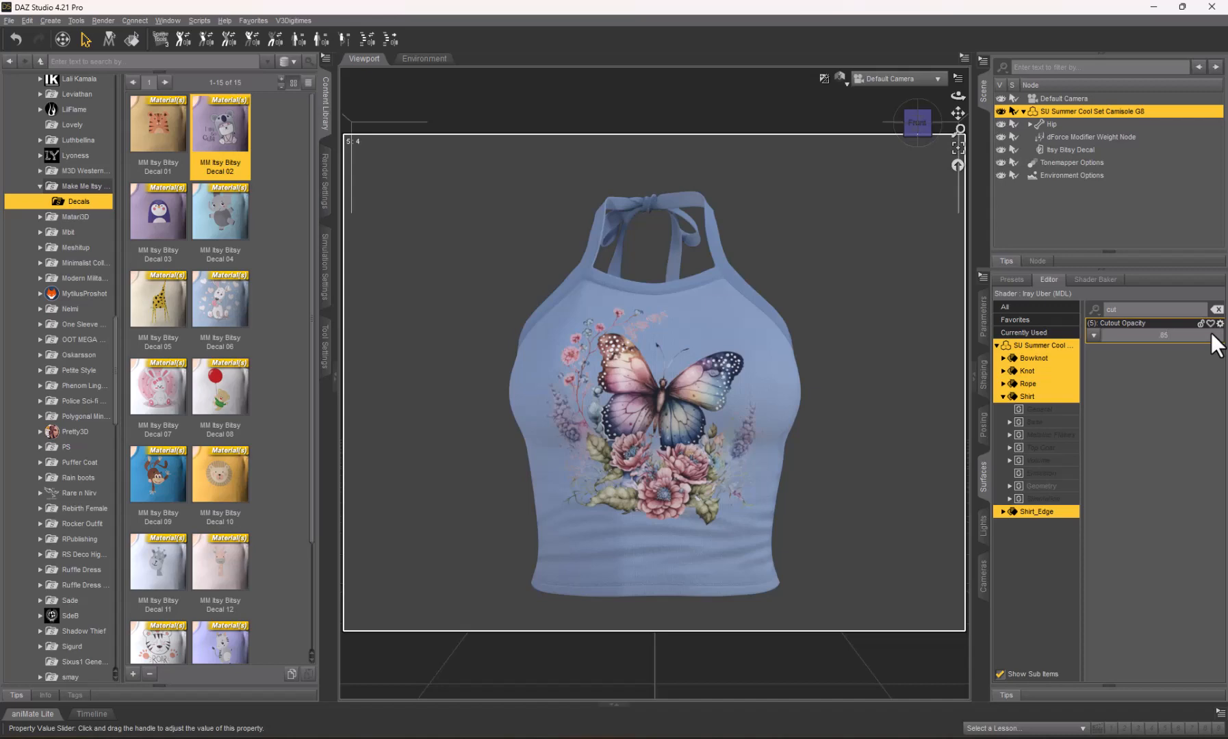
{"action": "key", "text": "Return"}
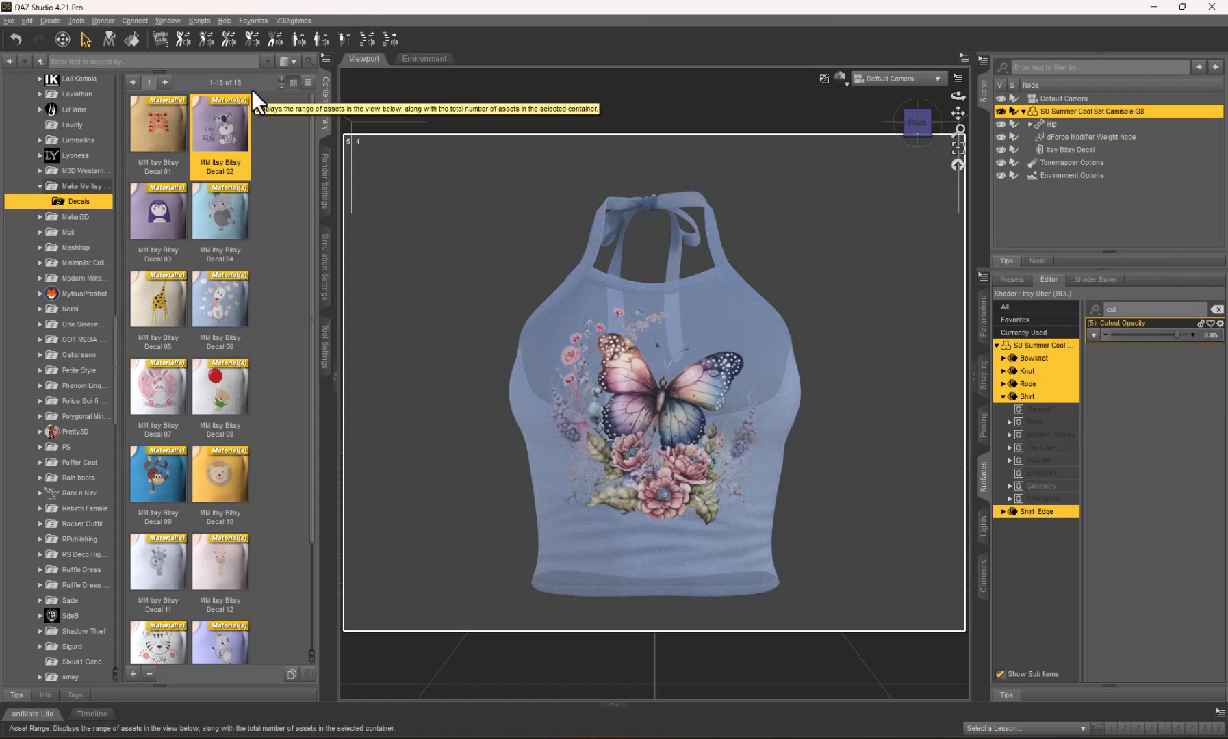
{"action": "left_click", "coordinate": [16, 41]}
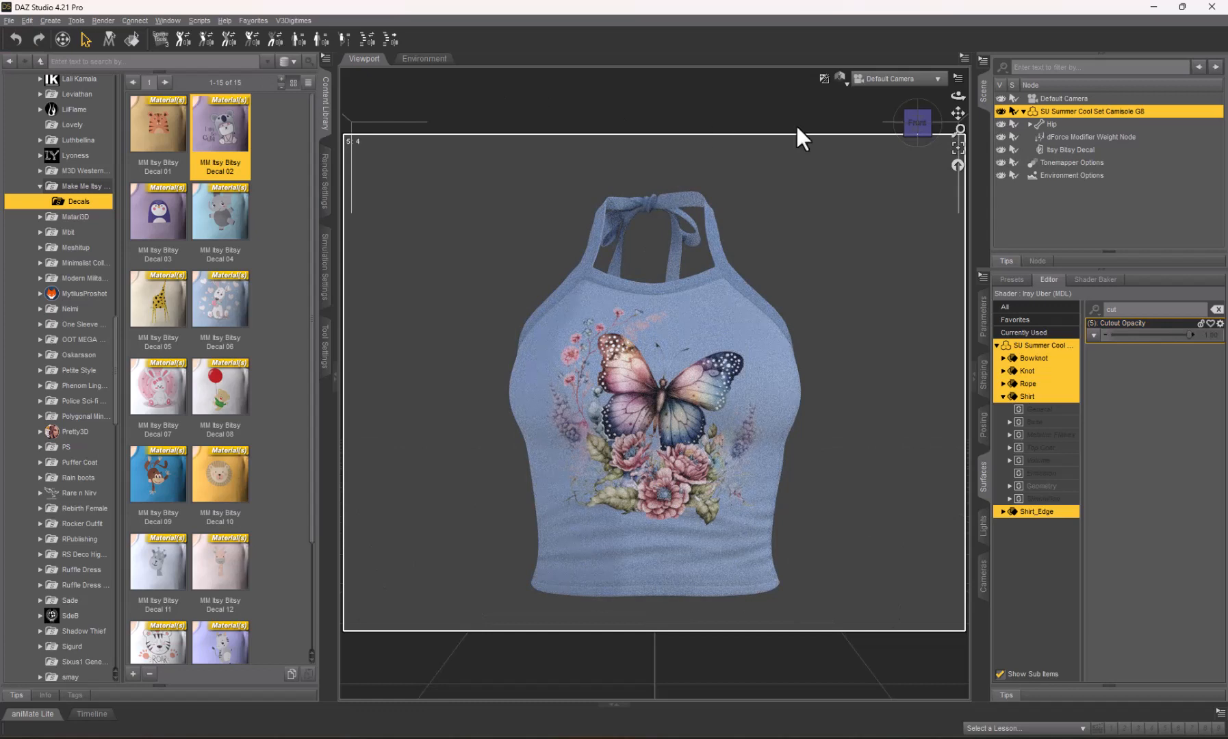
Set the Cutout Opacity of the Itsy Bitsy Decal's Front surface to 0.85.
{"action": "left_click", "coordinate": [1056, 151]}
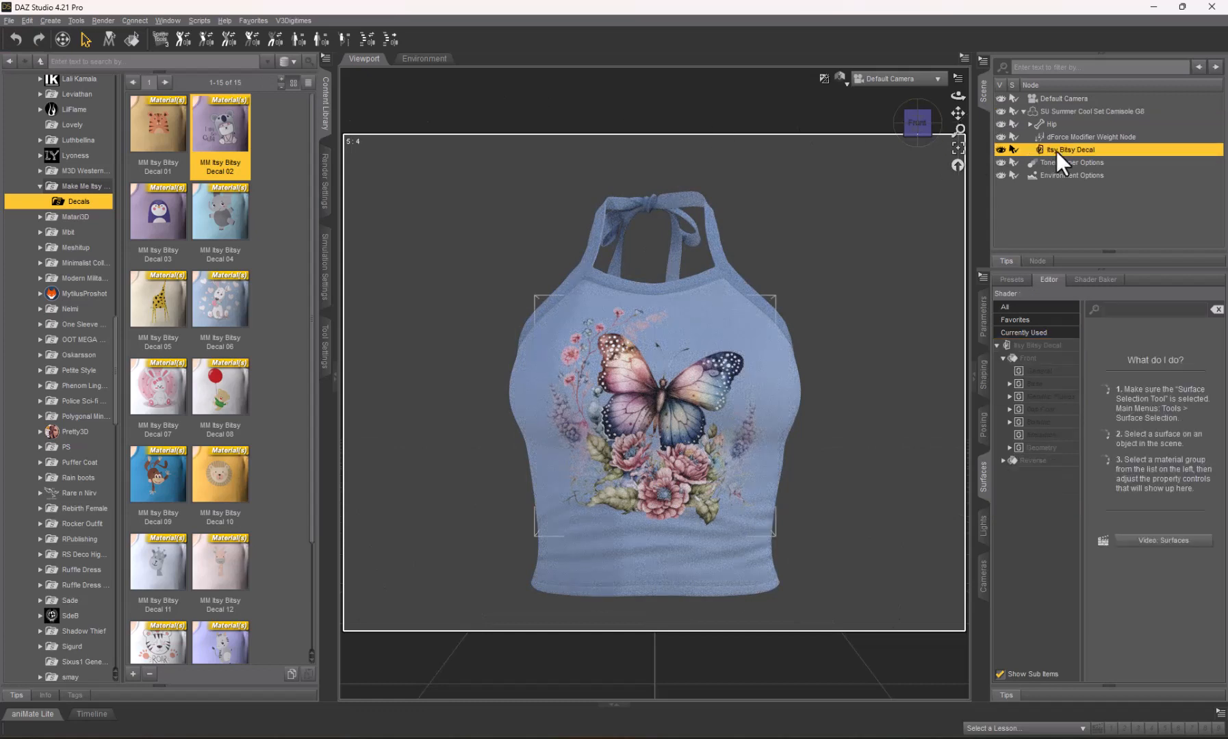
{"action": "left_click", "coordinate": [1053, 449]}
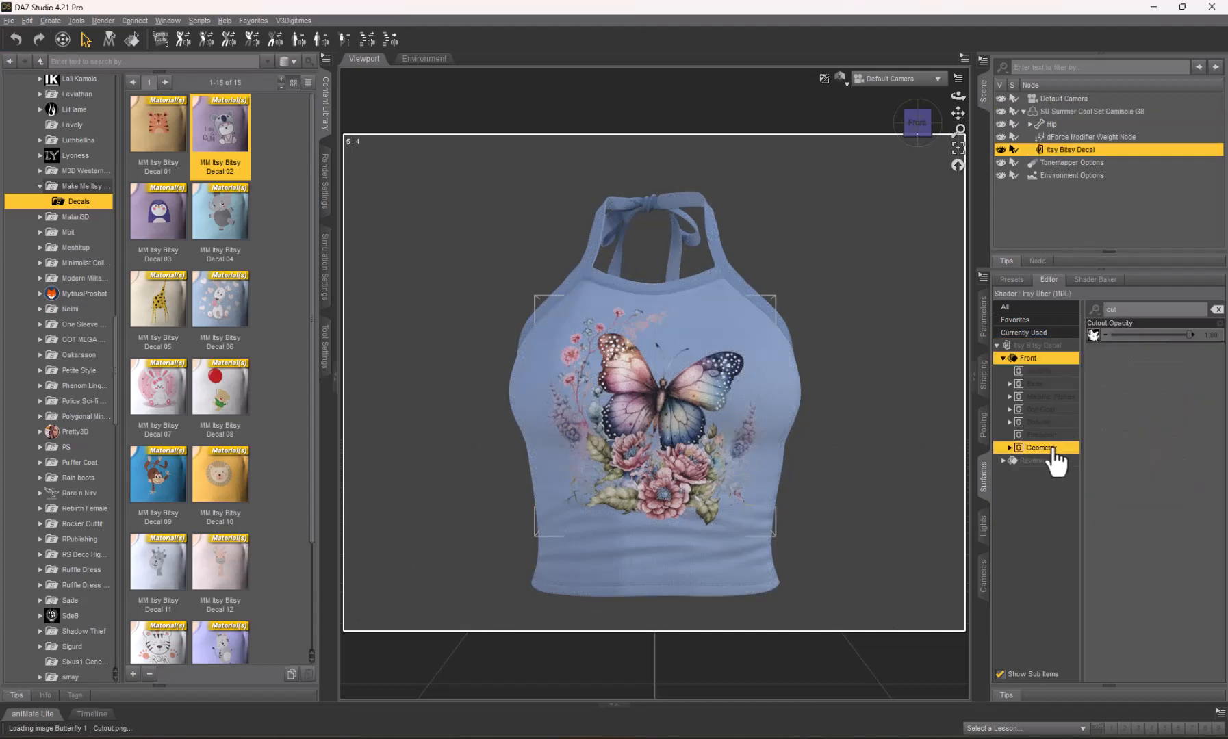
{"action": "left_click", "coordinate": [1212, 336]}
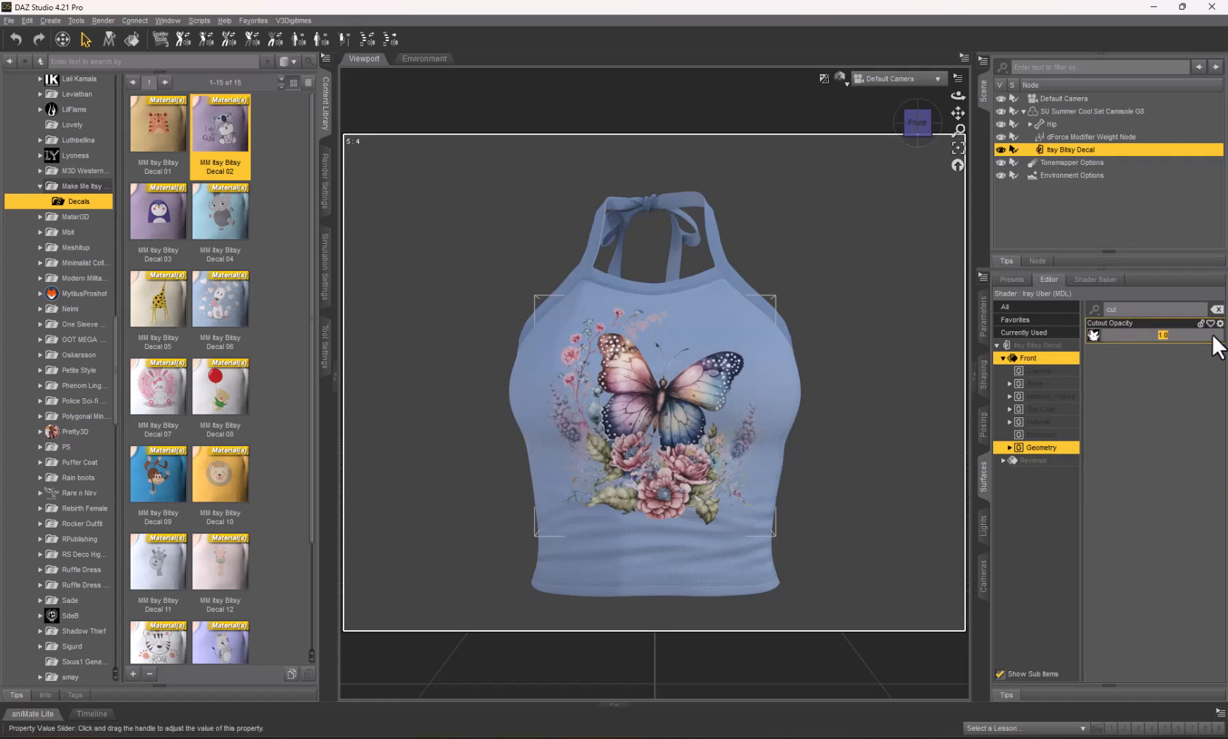
{"action": "type", "text": ".85"}
{"action": "key", "text": "Return"}
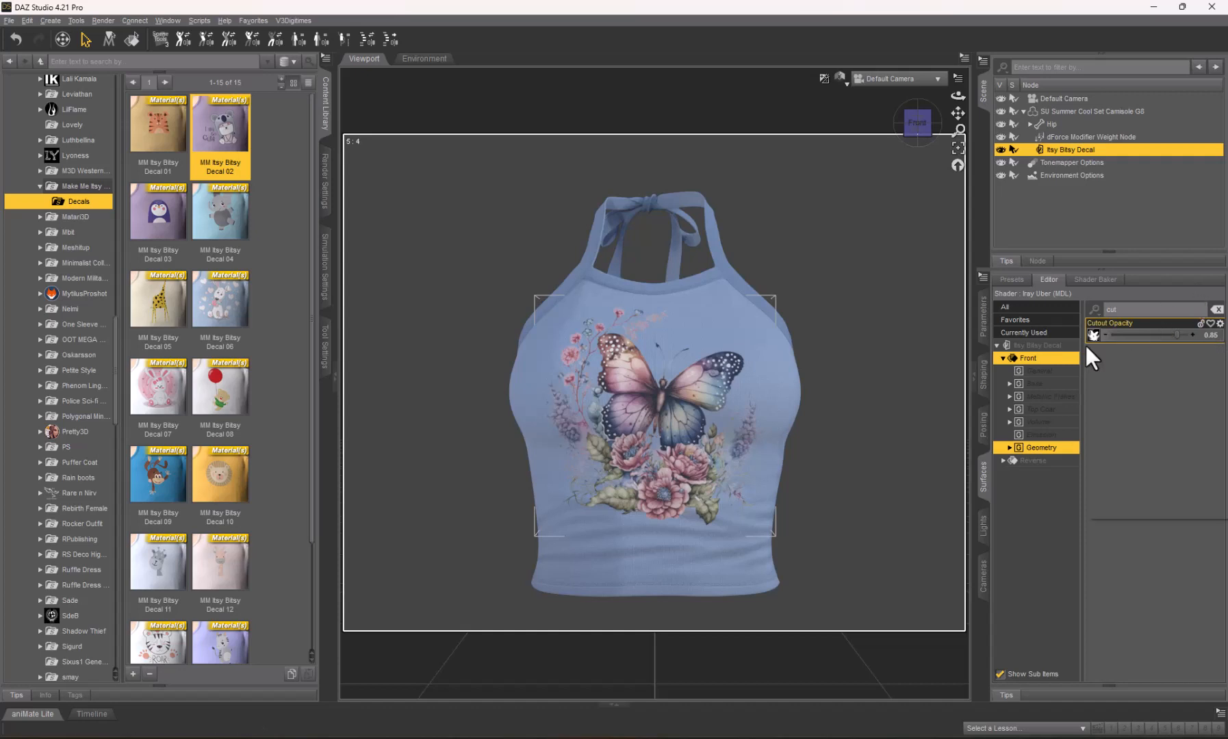
Try shifting the Itsy Bitsy Decal sideways with X Translate at -1.00 and at 0.50, and undo both shifts.
{"action": "left_click", "coordinate": [983, 327]}
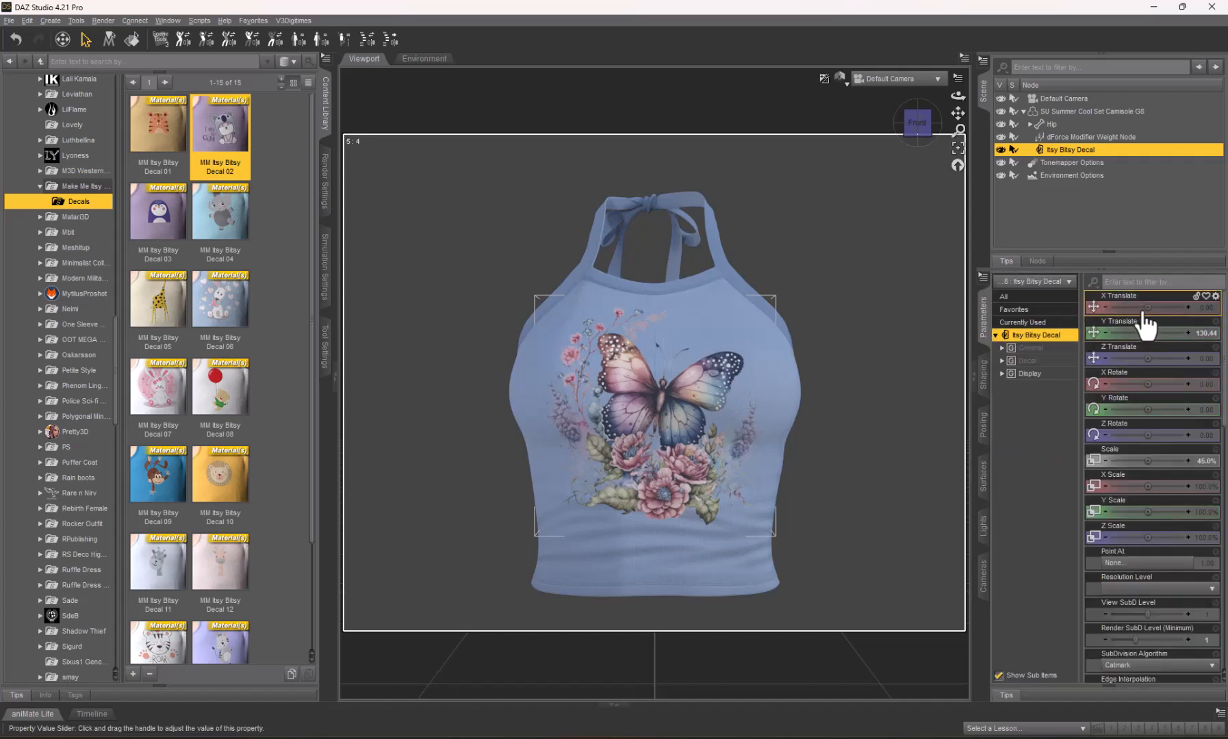
{"action": "mouse_move", "coordinate": [1146, 308]}
{"action": "left_click", "coordinate": [1105, 308]}
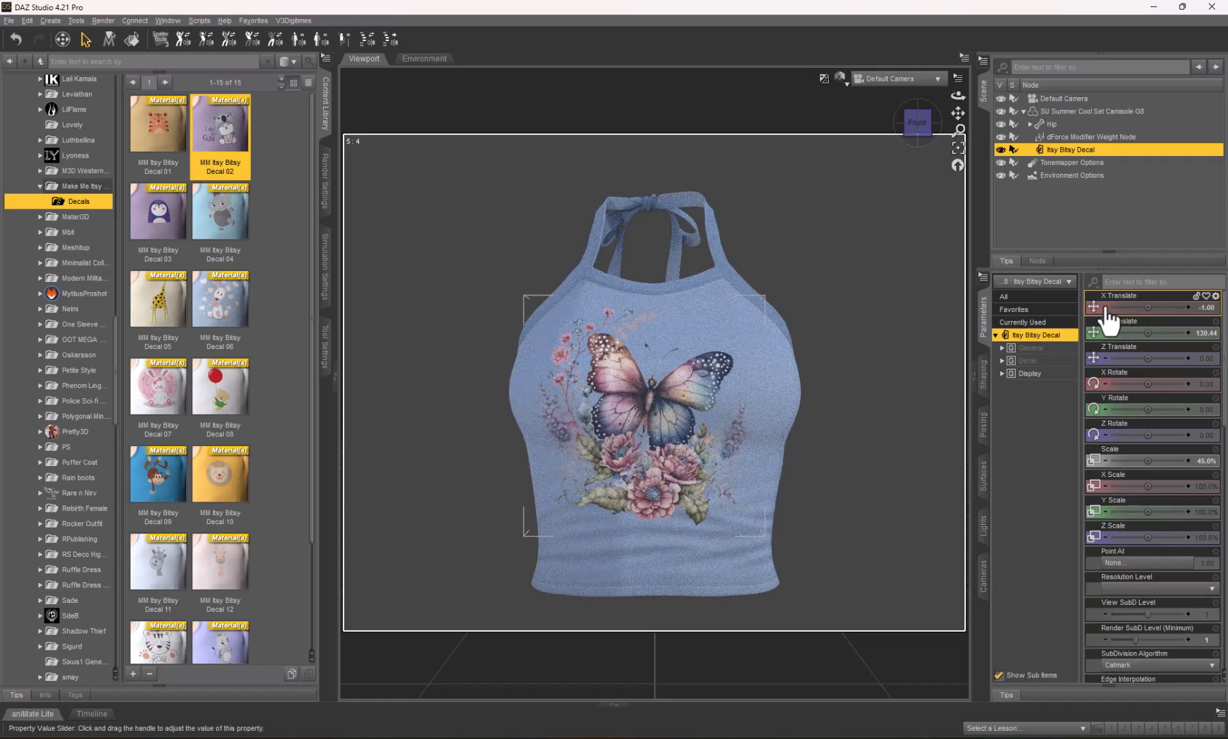
{"action": "left_click", "coordinate": [1208, 309]}
{"action": "type", "text": "50"}
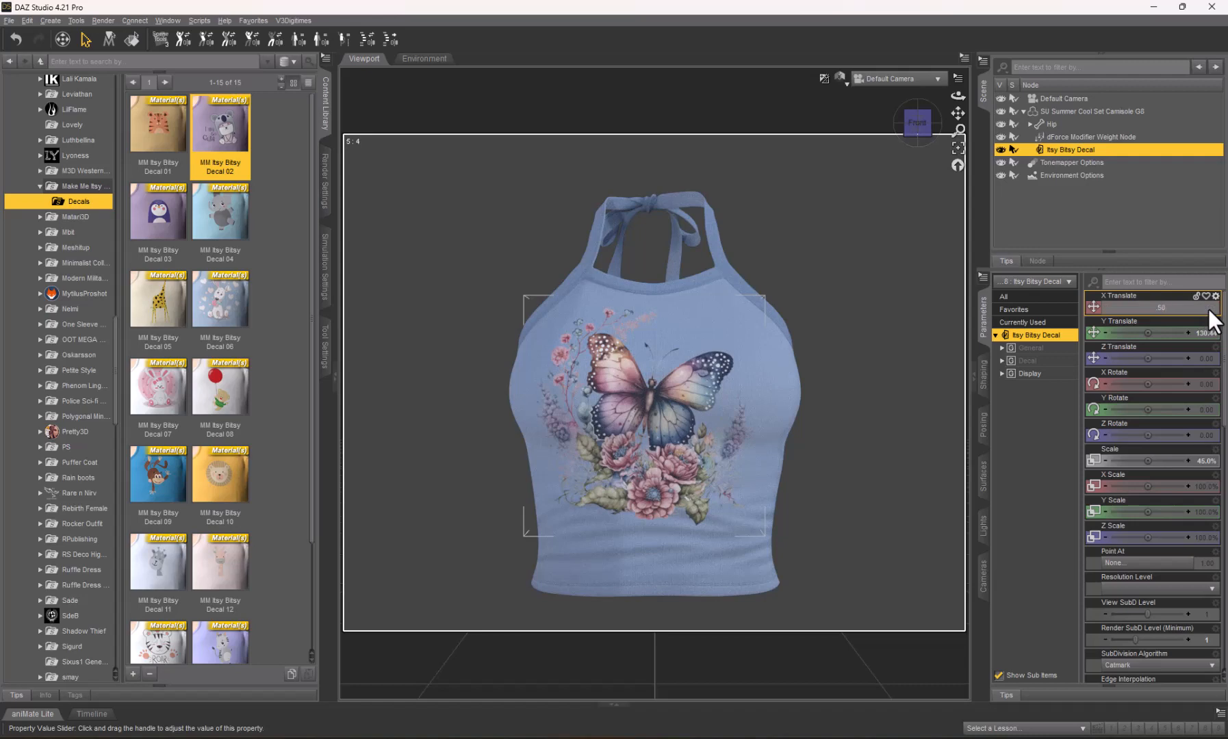
{"action": "key", "text": "Return"}
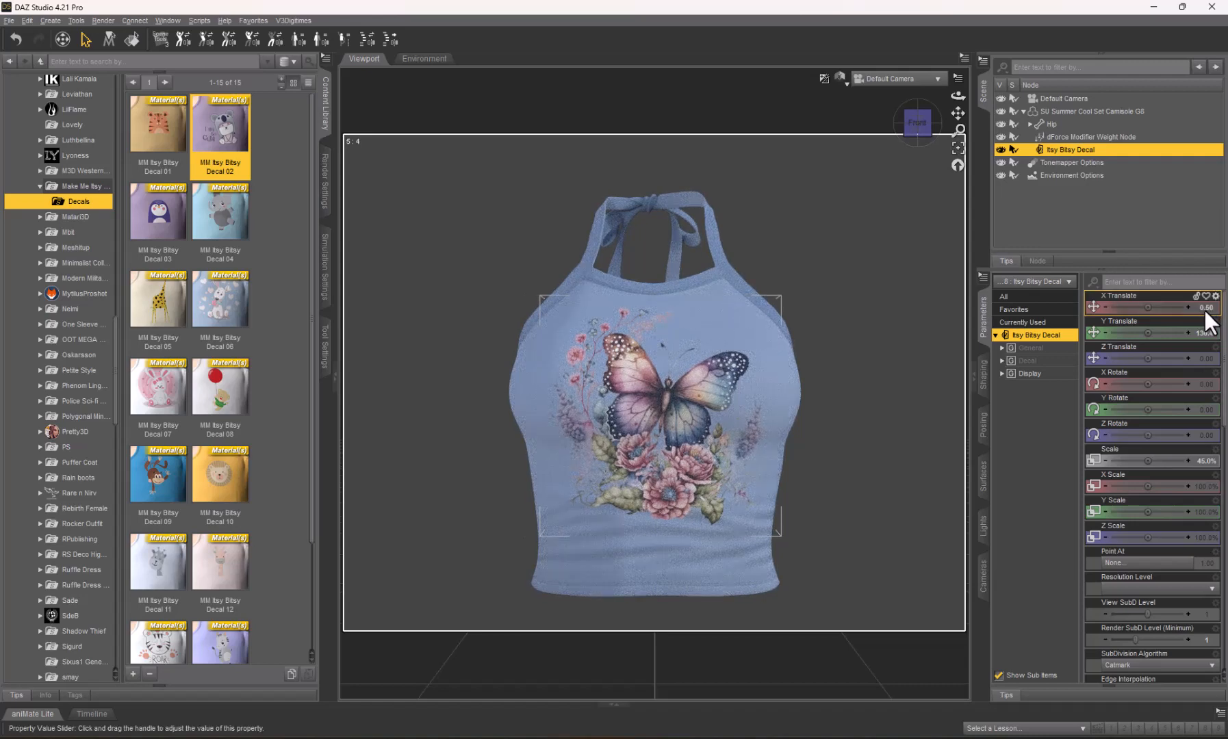
{"action": "left_click", "coordinate": [1205, 310]}
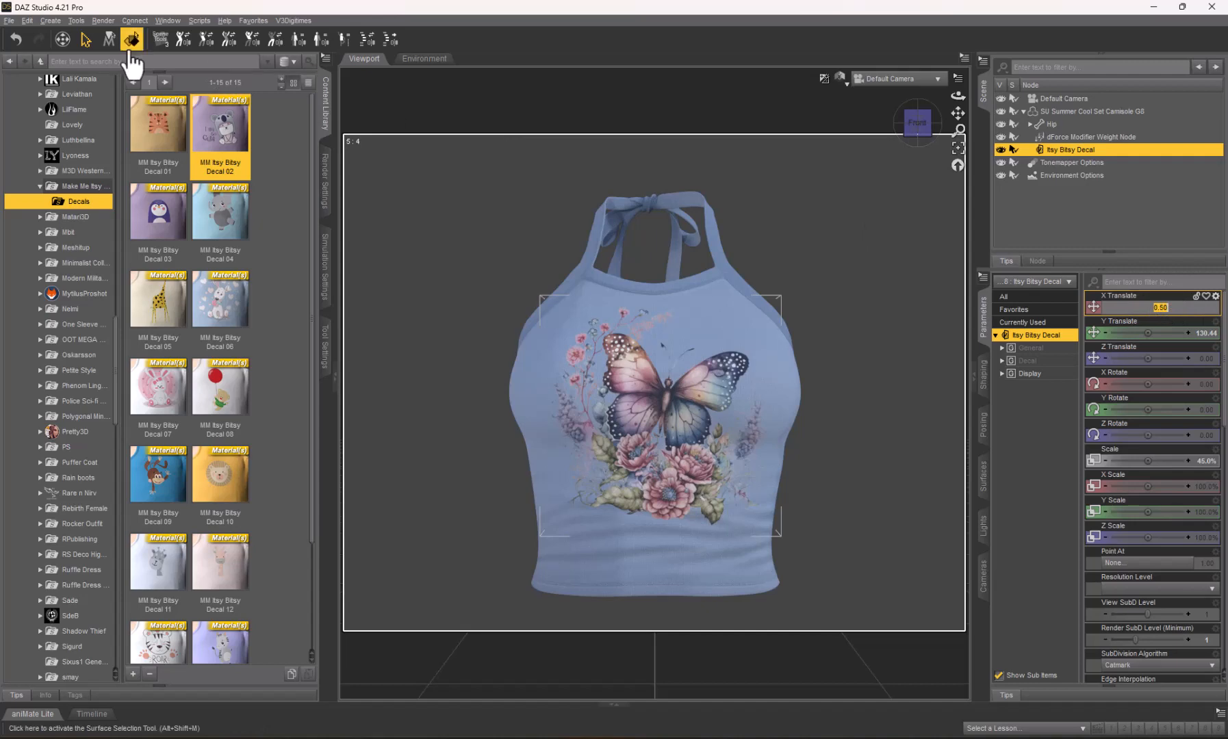
{"action": "left_click", "coordinate": [19, 48]}
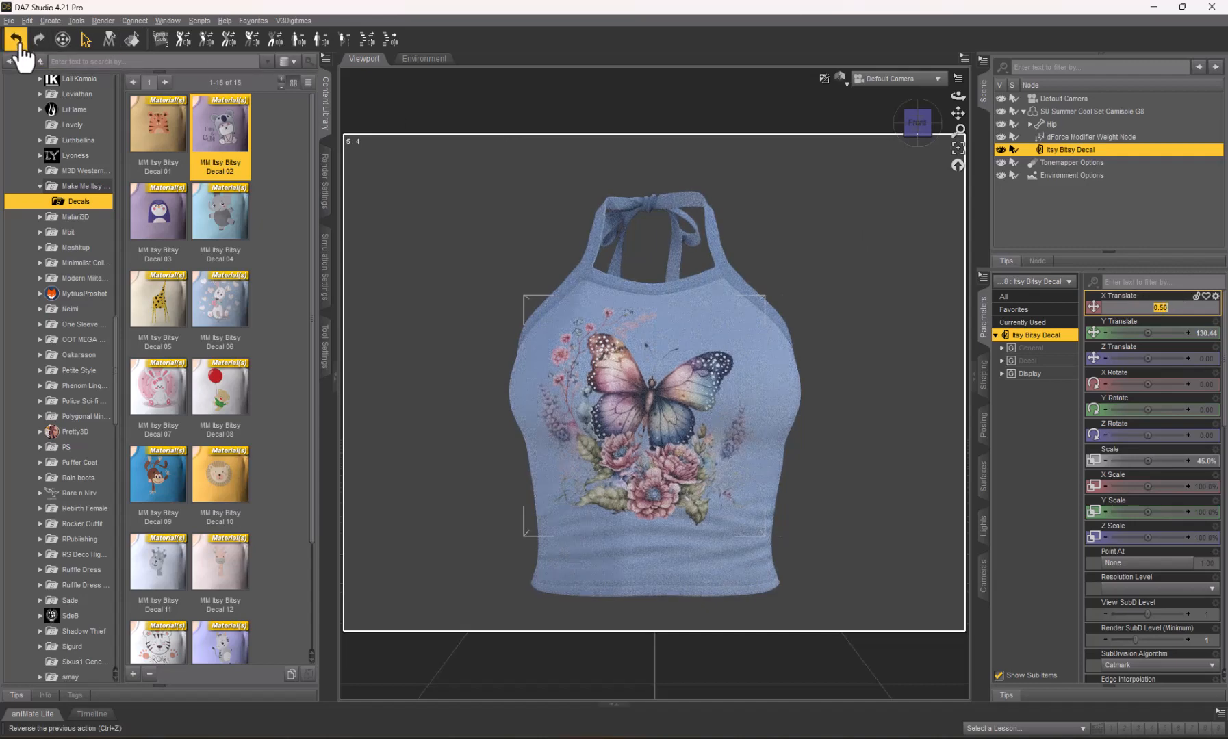
{"action": "left_click", "coordinate": [19, 48]}
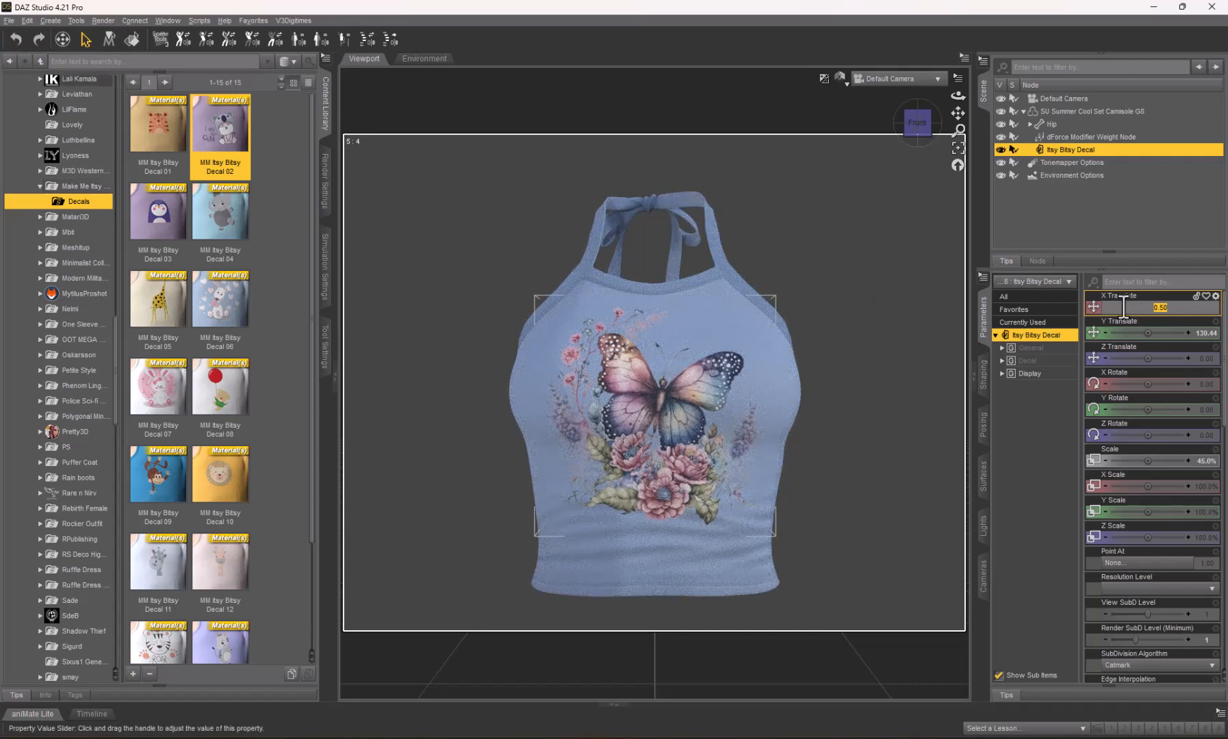
Delete the Itsy Bitsy Decal from the camisole.
{"action": "left_click", "coordinate": [1197, 313]}
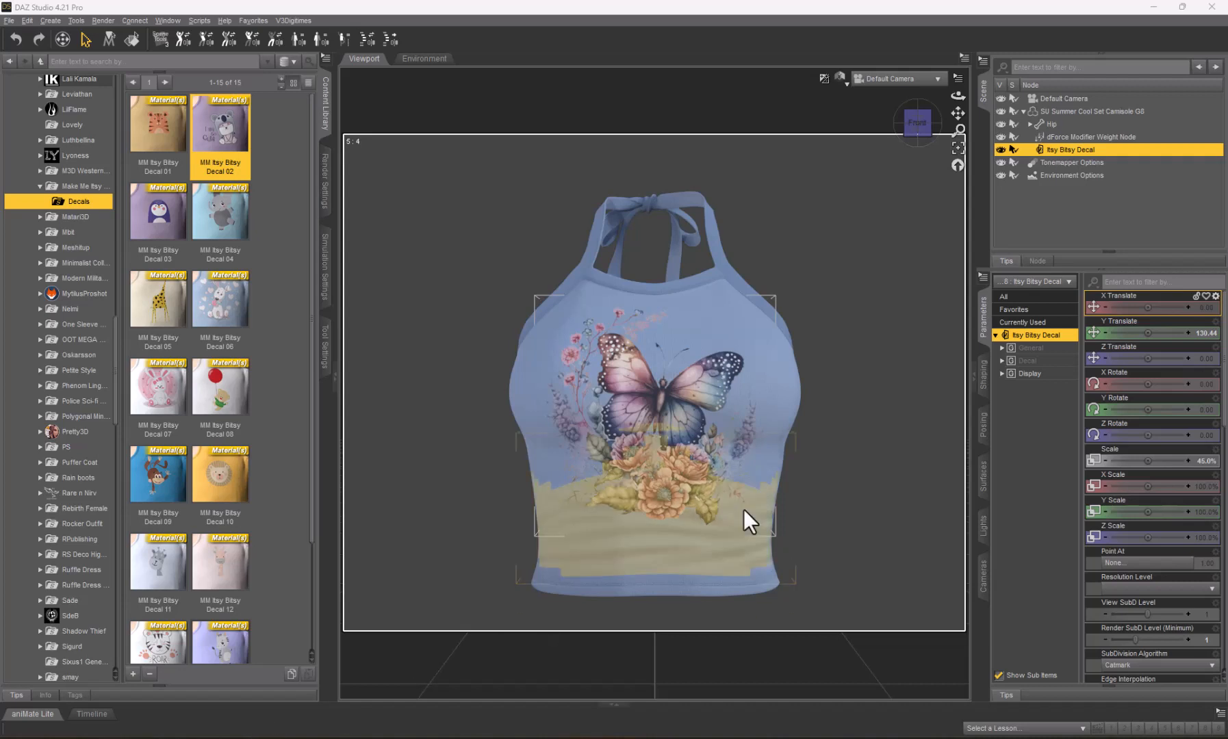
{"action": "right_click", "coordinate": [1103, 149]}
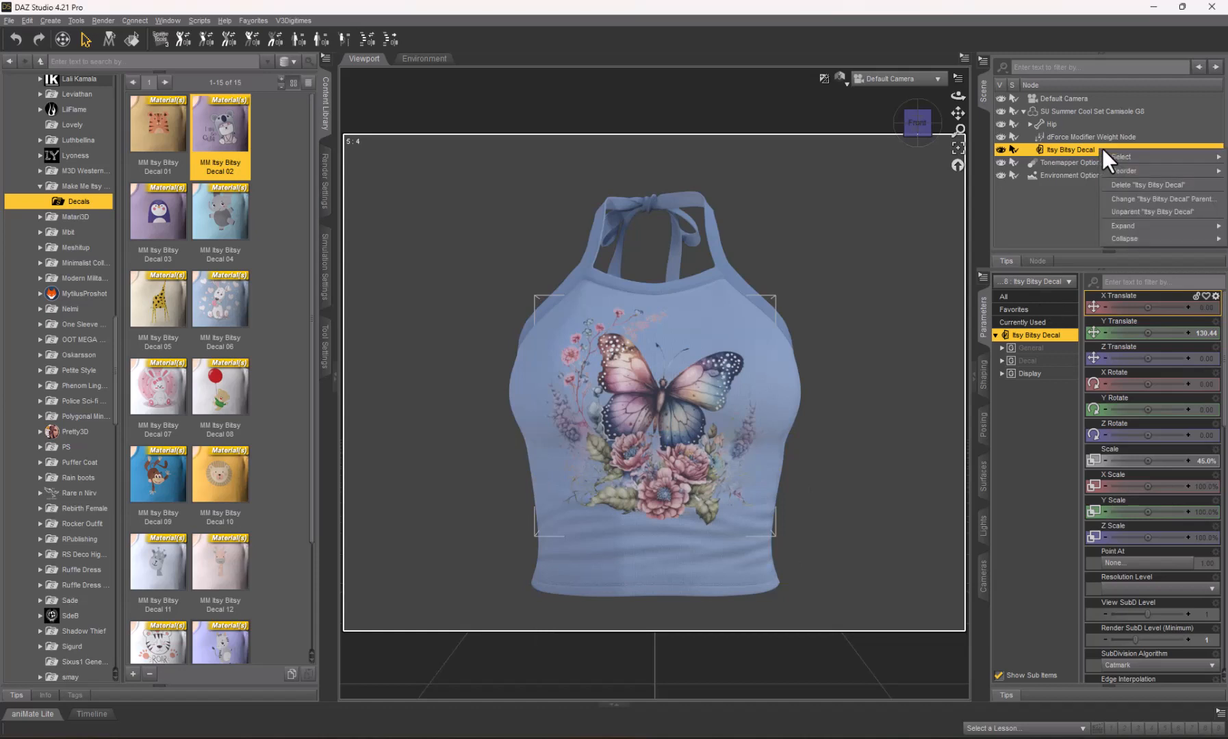
{"action": "left_click", "coordinate": [1117, 185]}
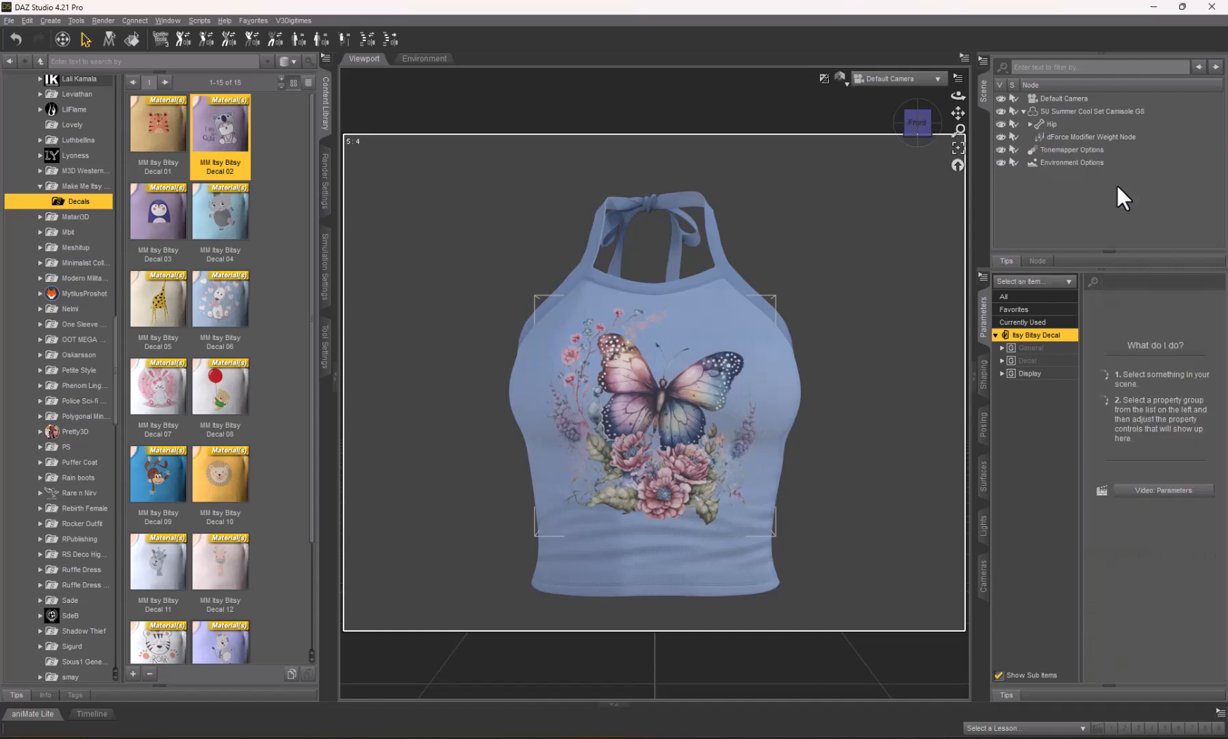
Create a new Iray Decal Node under the SU Summer Cool Set Camisole, keeping the default name and label.
{"action": "left_click", "coordinate": [1083, 110]}
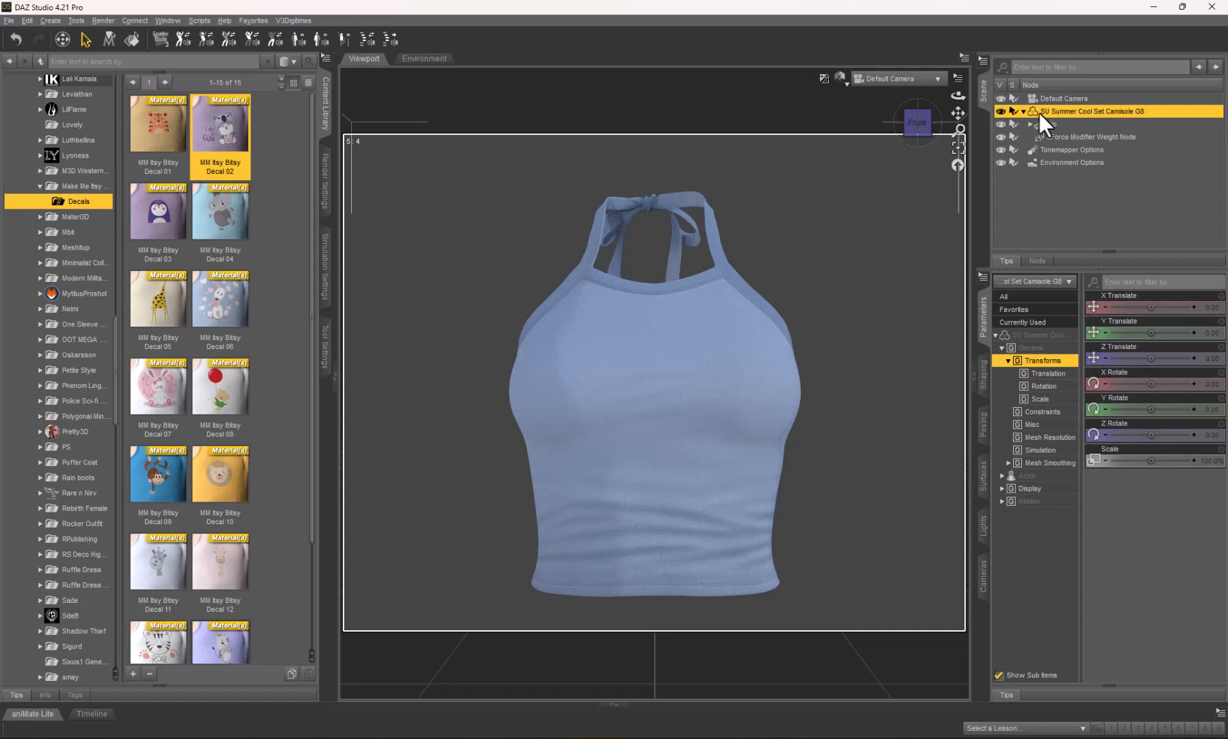
{"action": "left_click", "coordinate": [49, 20]}
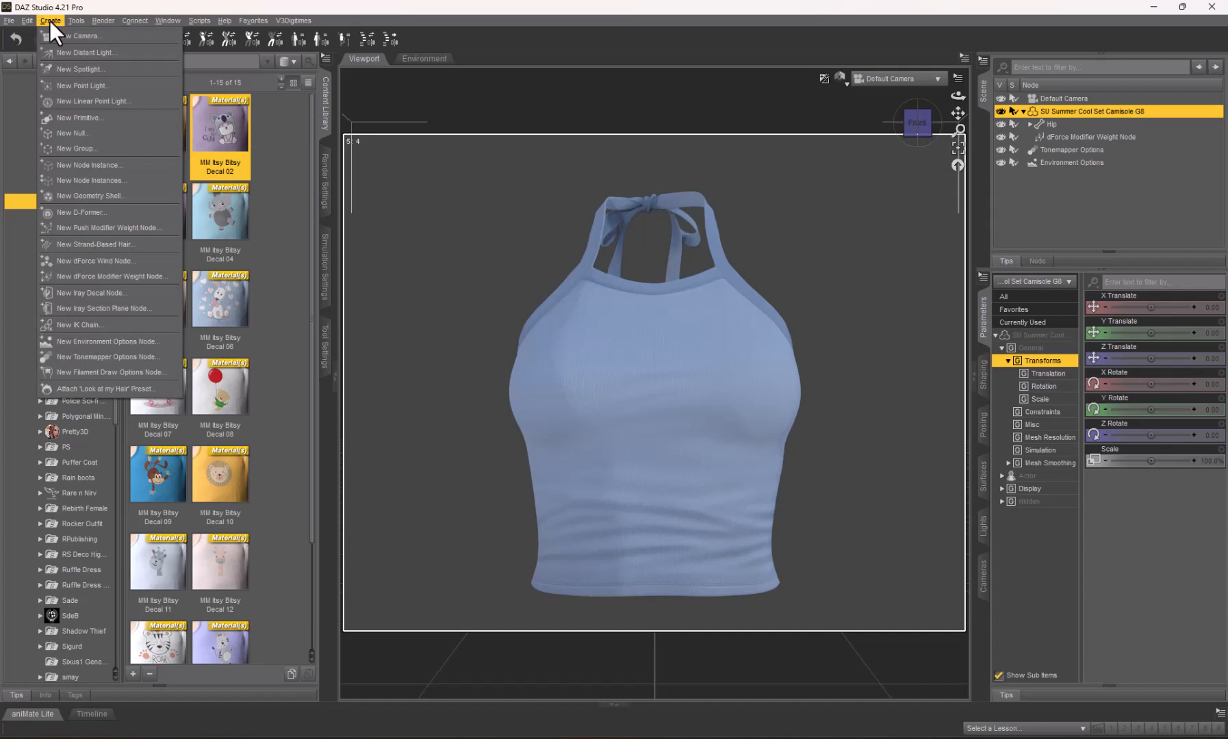
{"action": "left_click", "coordinate": [80, 292]}
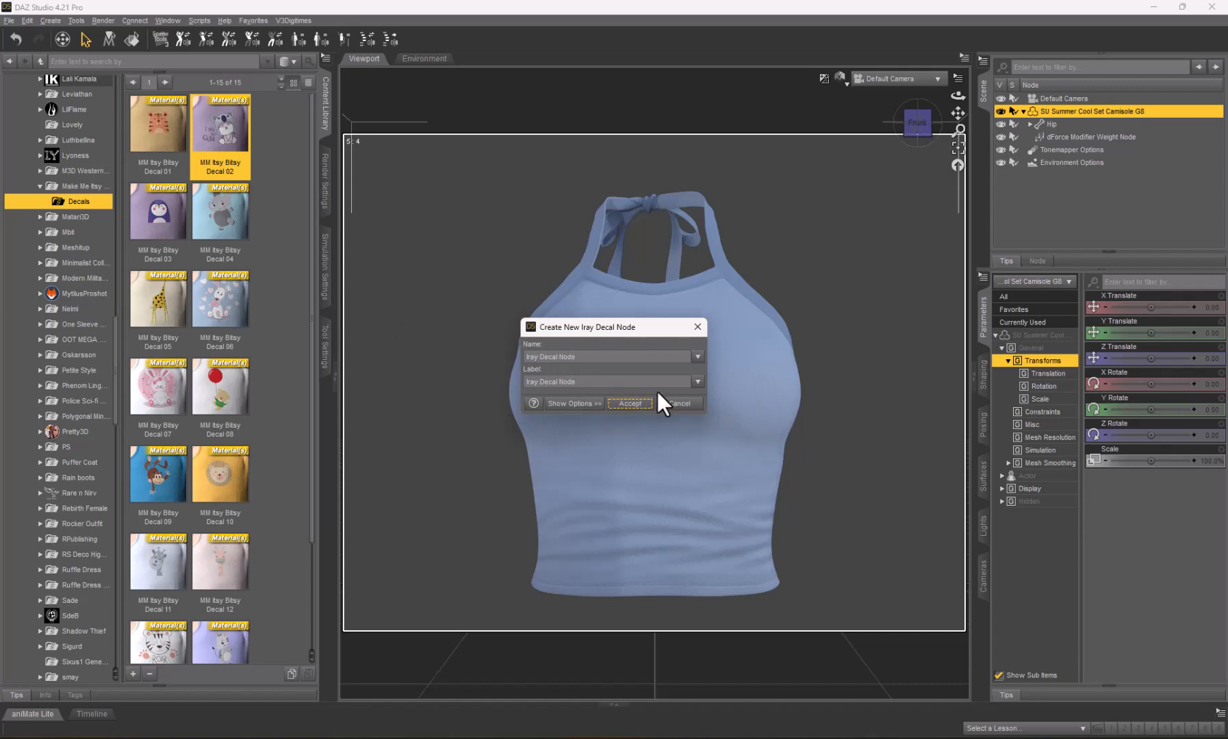
{"action": "left_click", "coordinate": [634, 404]}
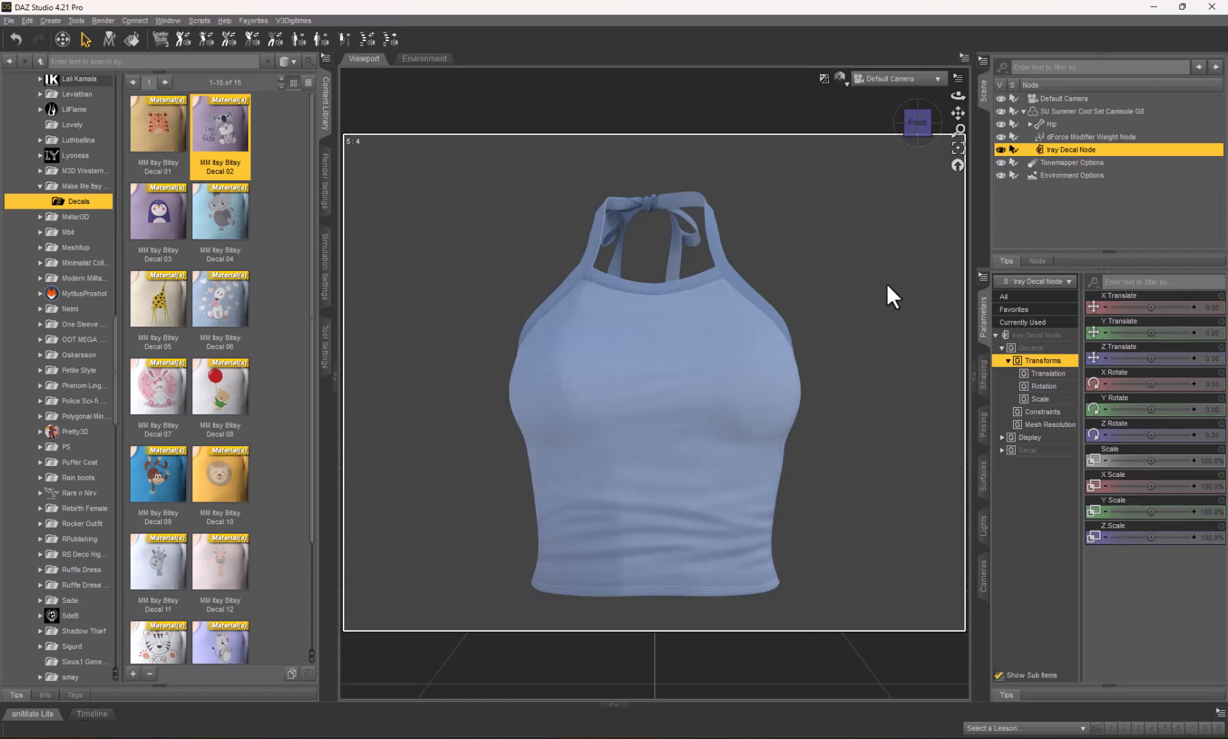
Raise the Iray Decal Node to the height of the camisole with a Y Translate of 116.43.
{"action": "scroll", "coordinate": [887, 286], "scroll_direction": "up", "scroll_amount": 3}
{"action": "scroll", "coordinate": [888, 285], "scroll_direction": "down", "scroll_amount": 4}
{"action": "scroll", "coordinate": [887, 285], "scroll_direction": "down", "scroll_amount": 5}
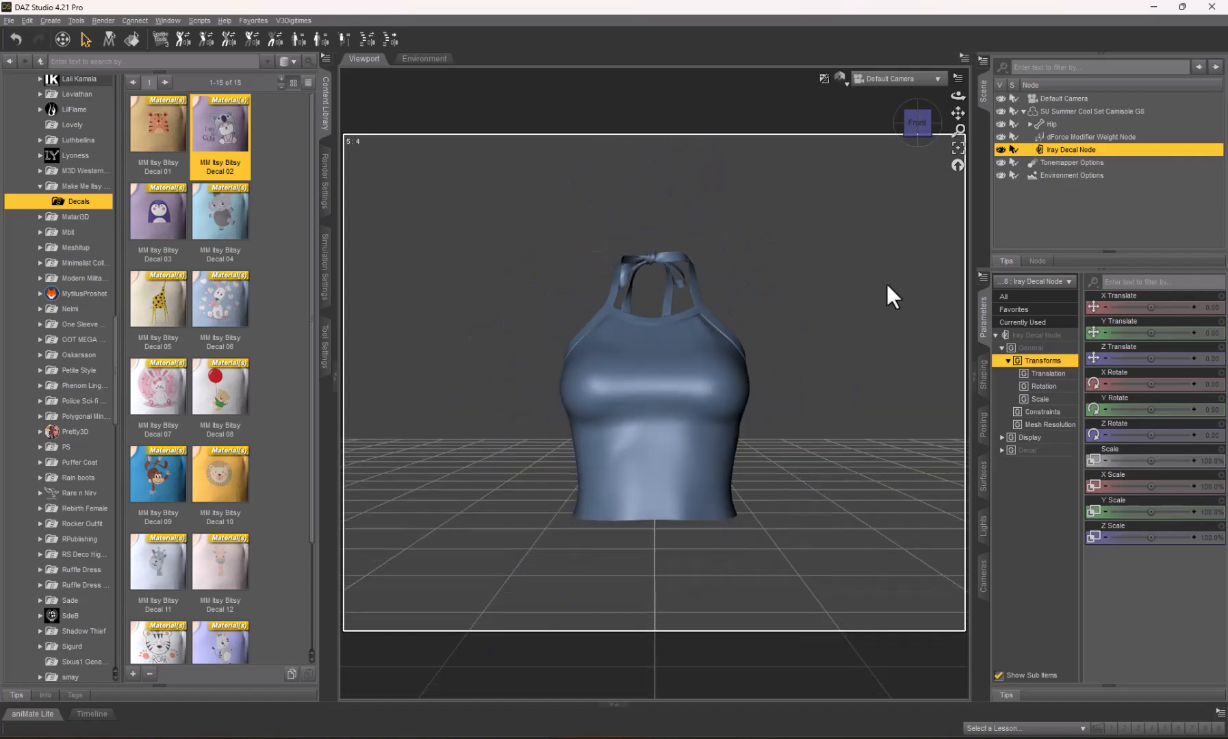
{"action": "scroll", "coordinate": [887, 285], "scroll_direction": "down", "scroll_amount": 4}
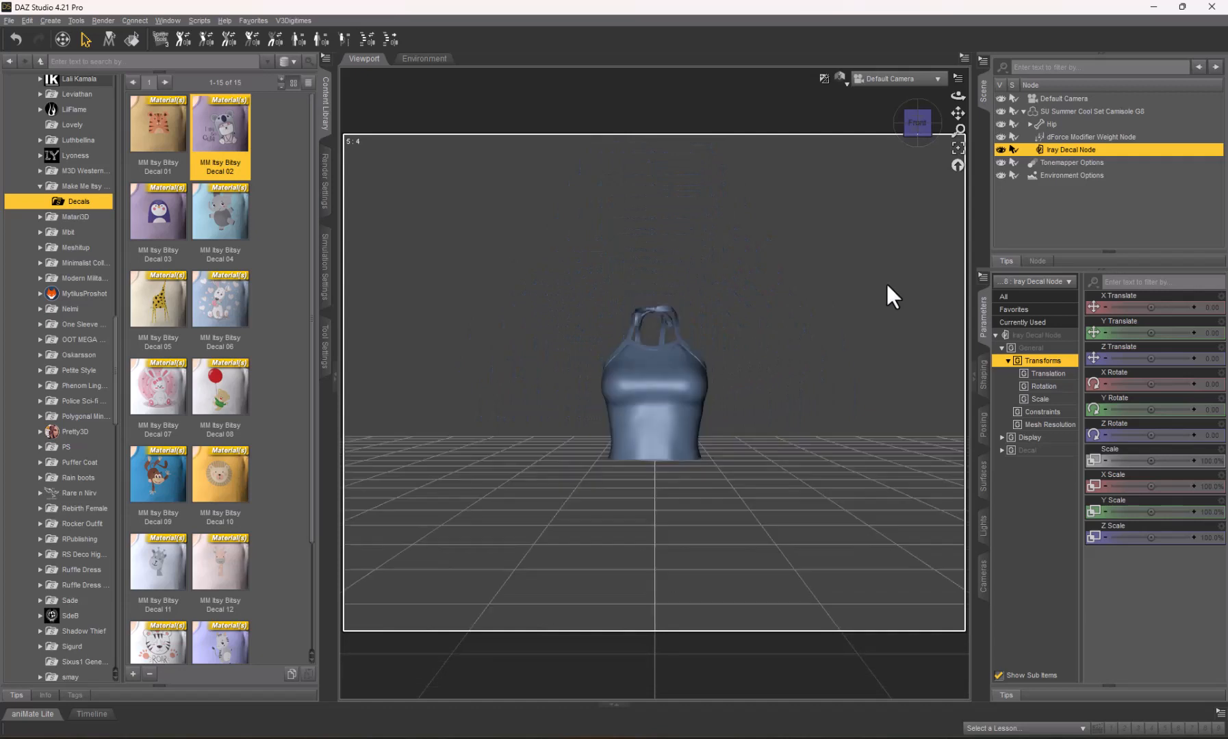
{"action": "scroll", "coordinate": [887, 286], "scroll_direction": "down", "scroll_amount": 4}
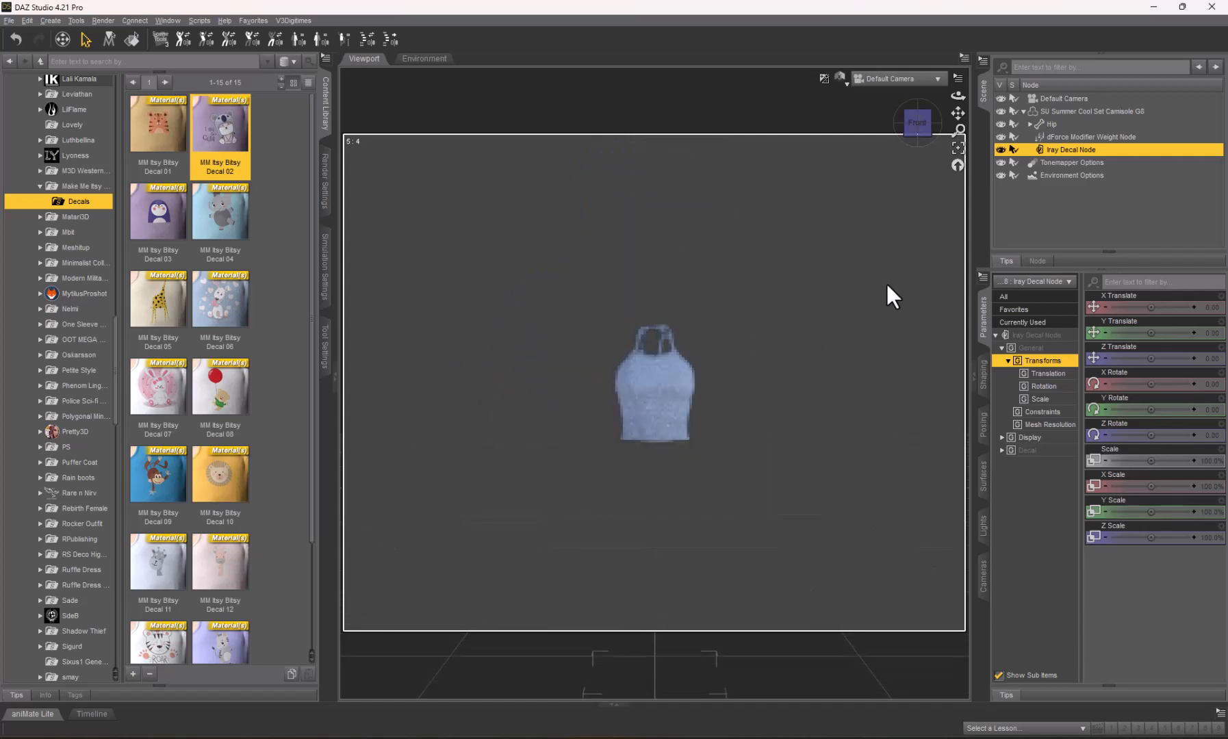
{"action": "scroll", "coordinate": [886, 281], "scroll_direction": "down", "scroll_amount": 3}
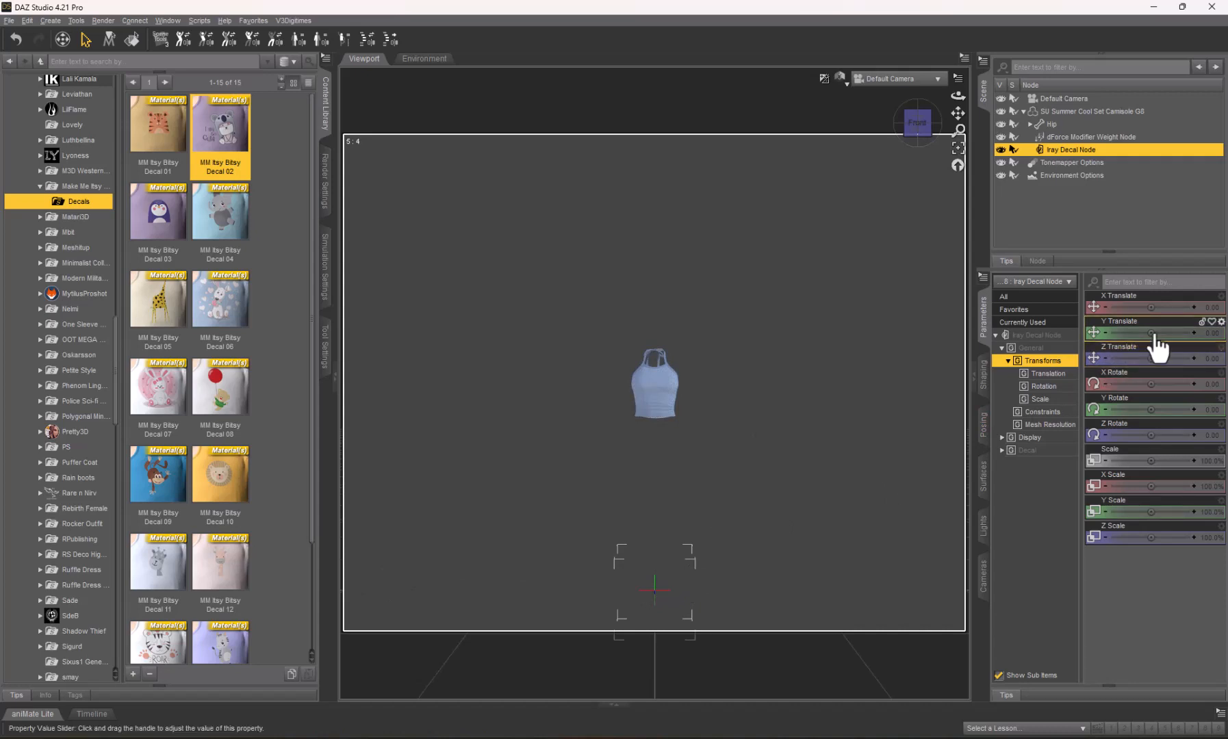
{"action": "left_click_drag", "start_coordinate": [1151, 332], "coordinate": [1170, 333]}
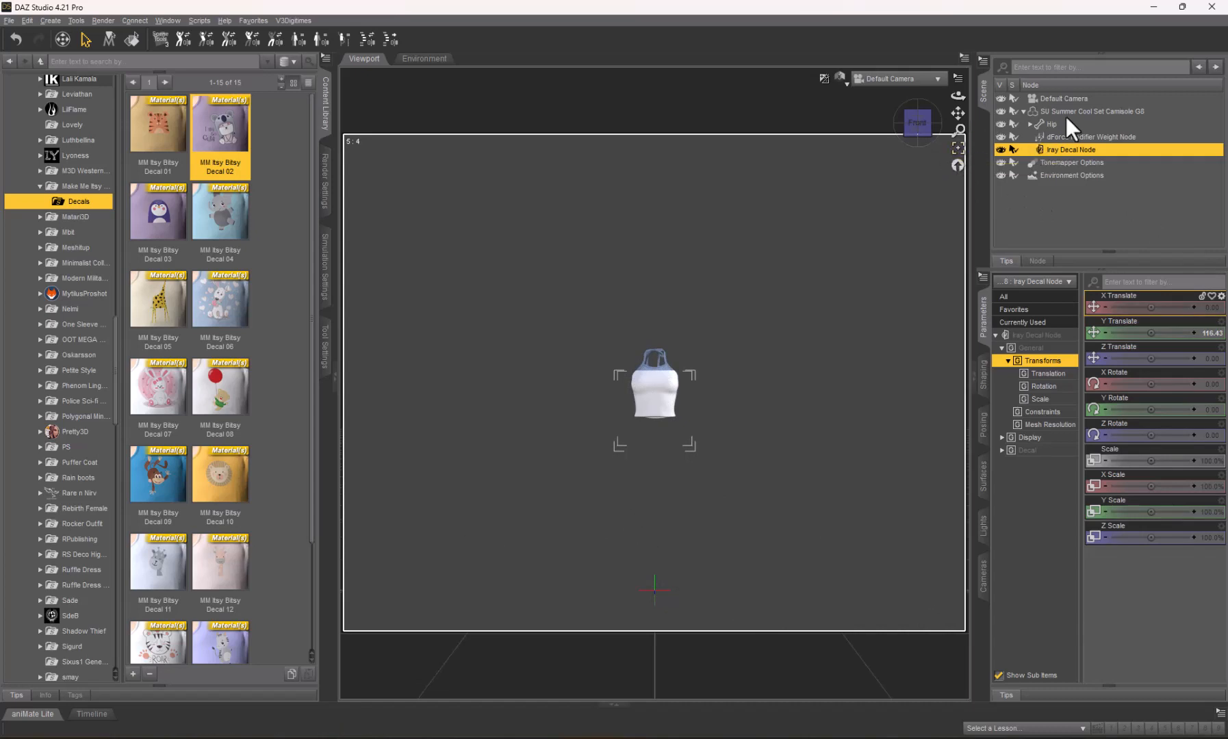
Select the Iray Decal Node's Front surface and clear the "cut" filter to list all its properties.
{"action": "left_click", "coordinate": [959, 149]}
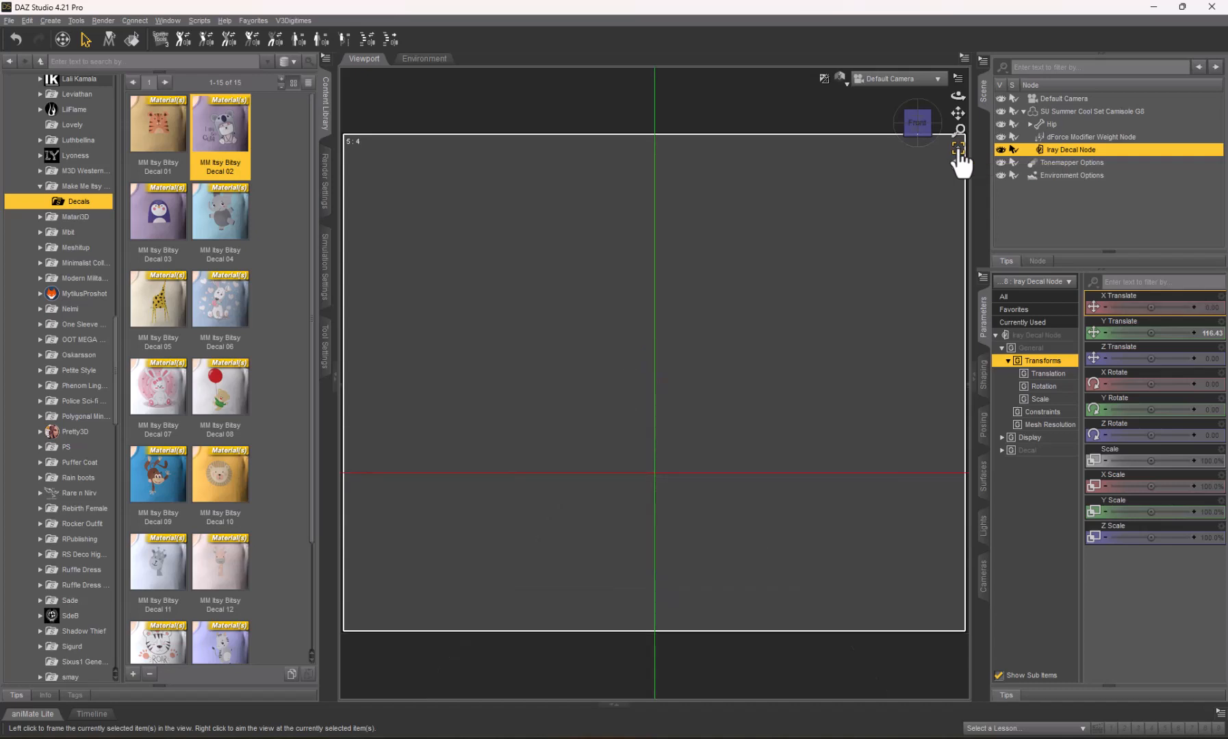
{"action": "left_click", "coordinate": [1060, 112]}
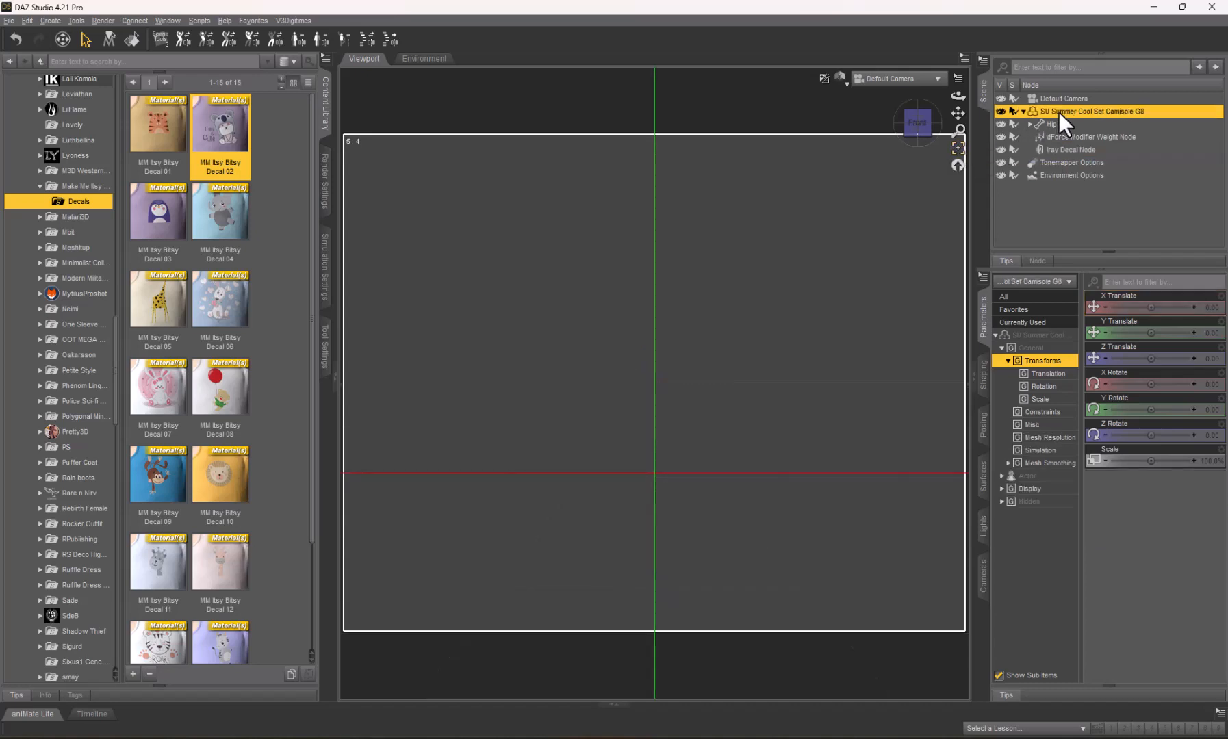
{"action": "left_click", "coordinate": [960, 148]}
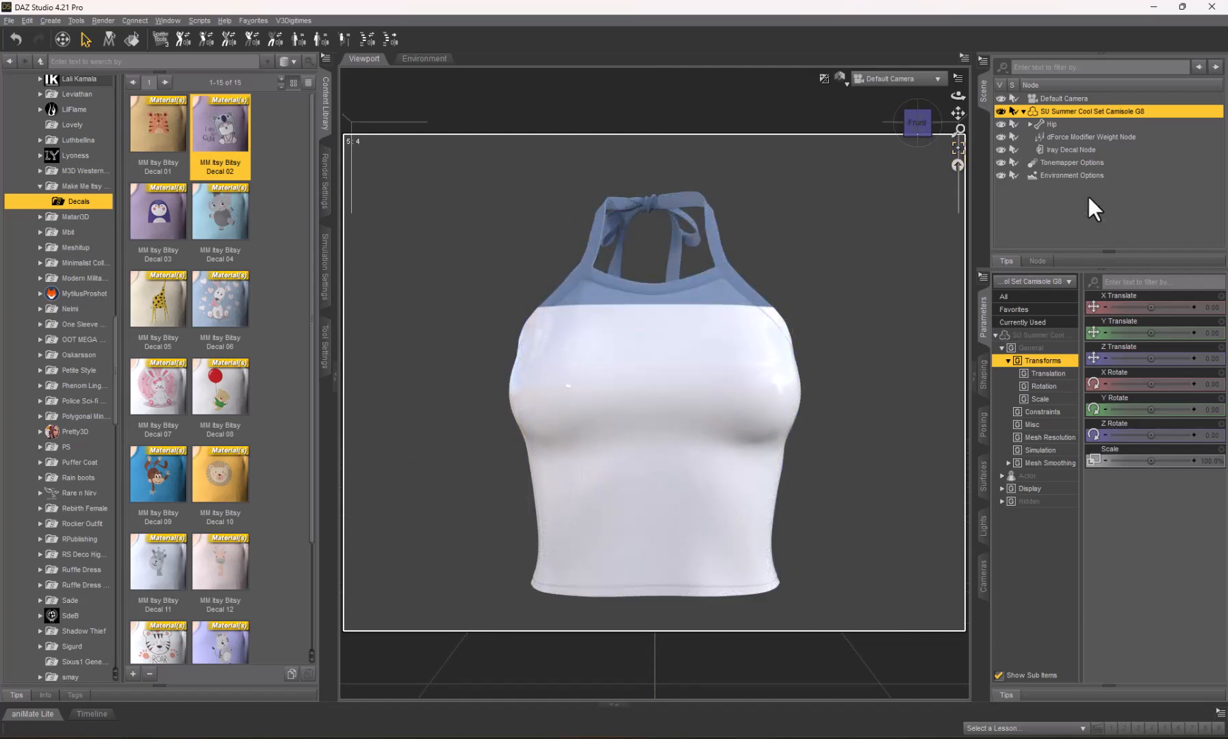
{"action": "left_click", "coordinate": [1068, 150]}
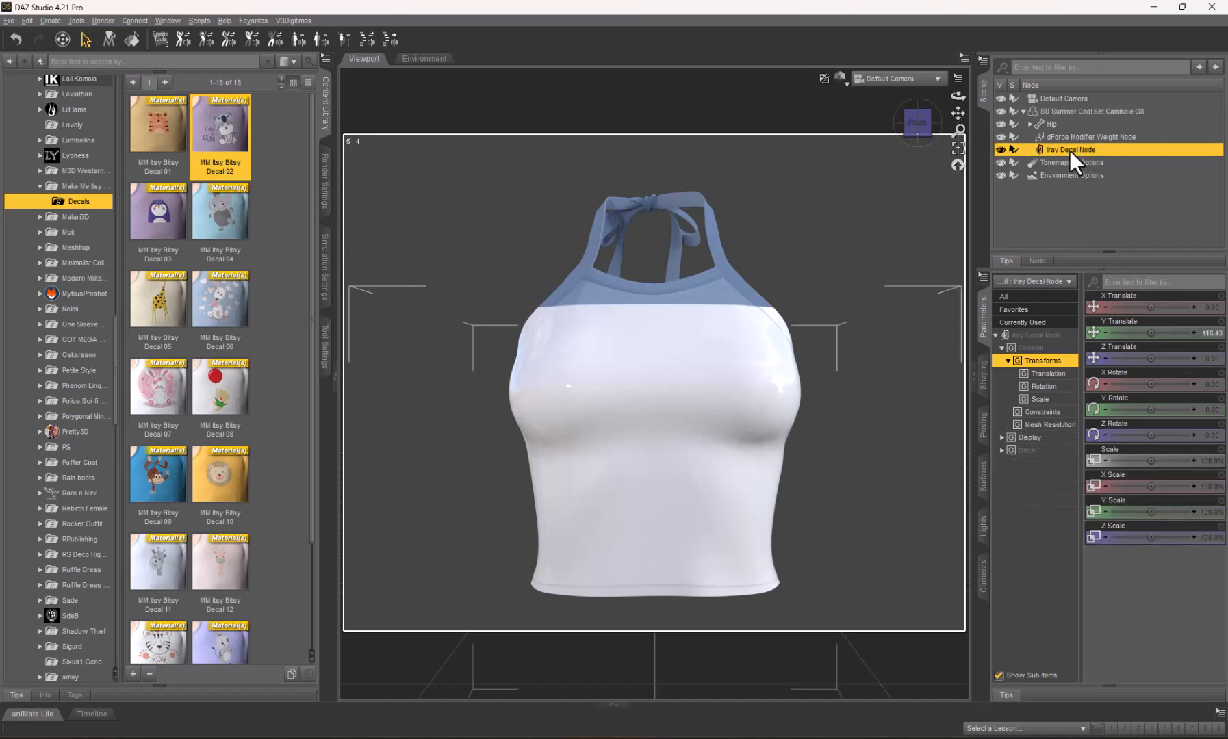
{"action": "left_click", "coordinate": [985, 479]}
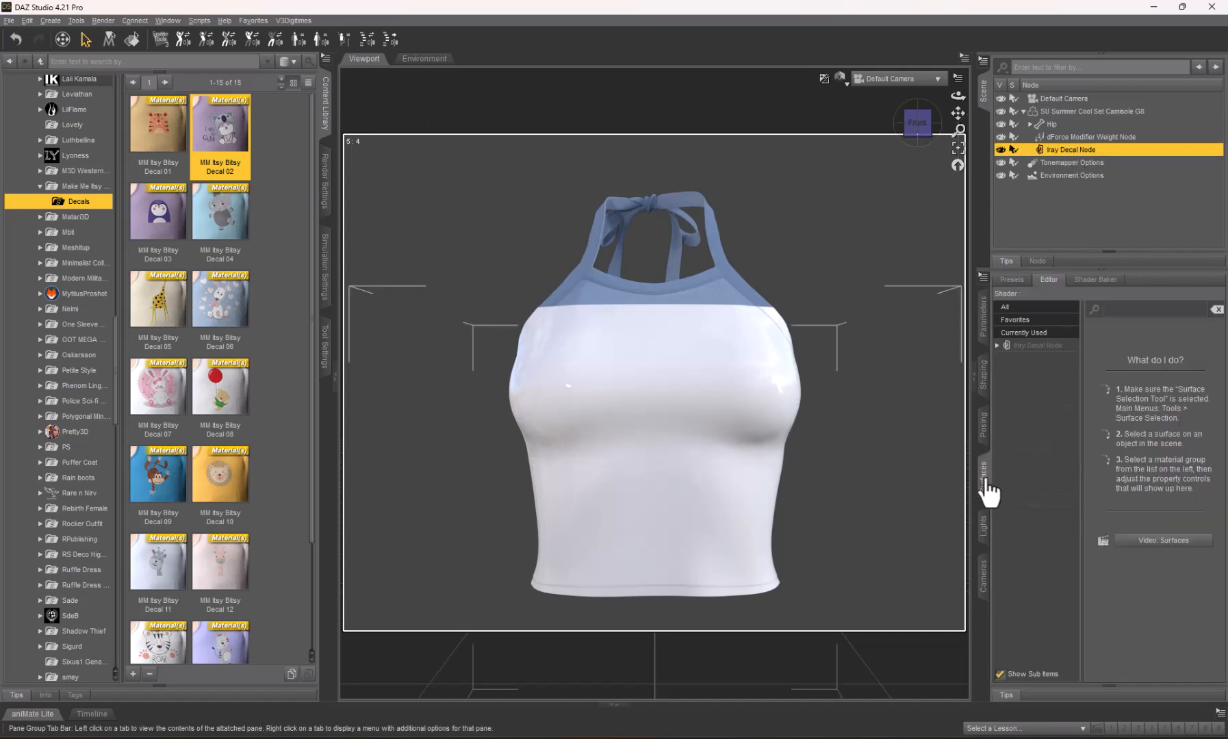
{"action": "left_click", "coordinate": [1025, 346]}
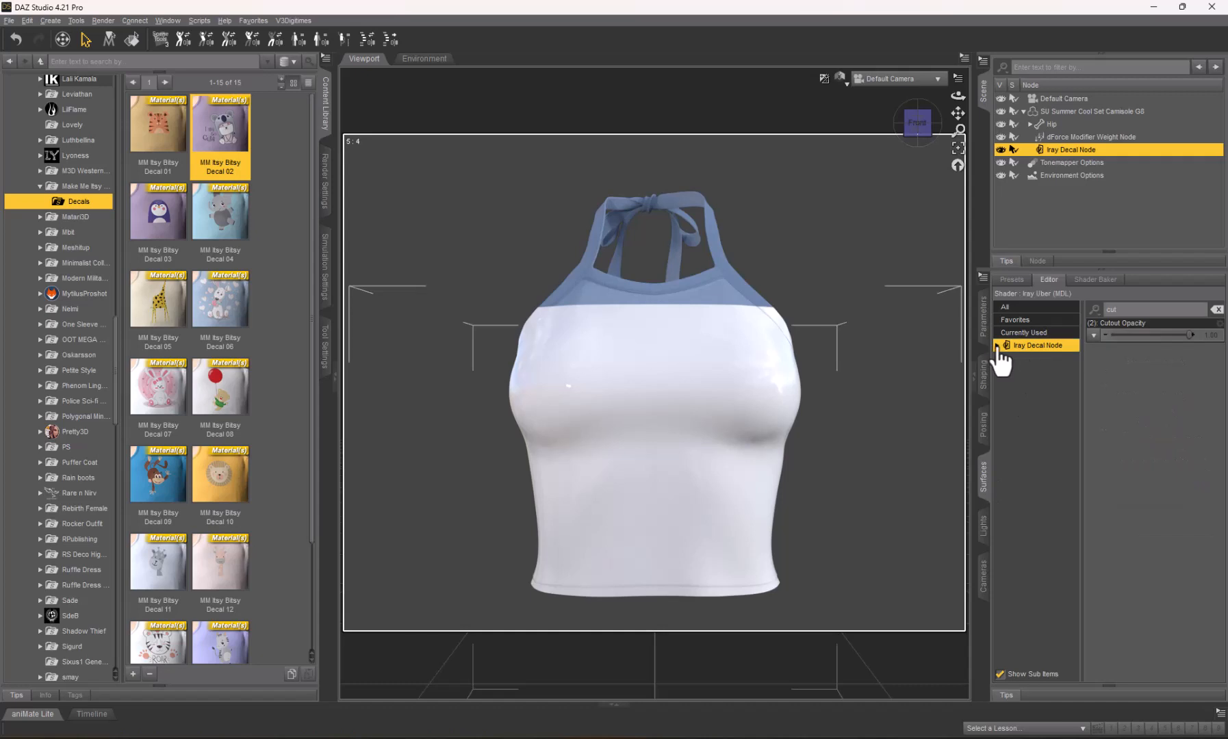
{"action": "left_click", "coordinate": [998, 345]}
{"action": "left_click", "coordinate": [1003, 358]}
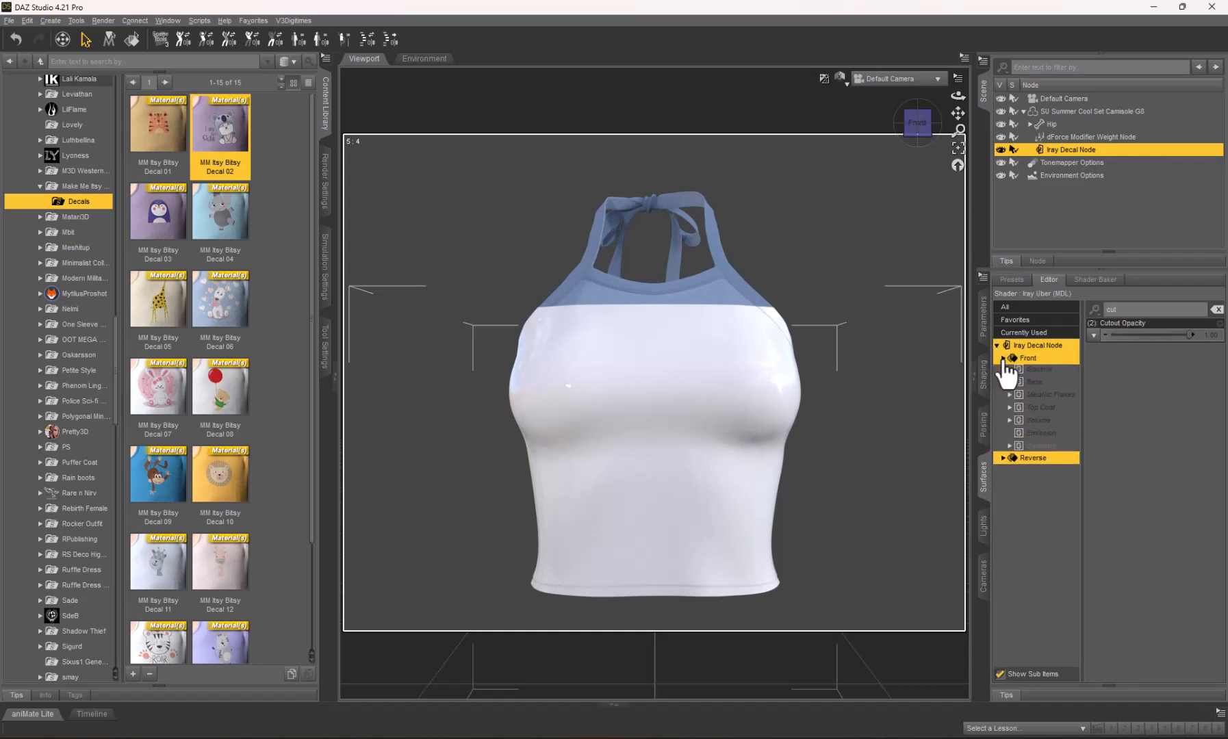
{"action": "left_click", "coordinate": [1034, 359]}
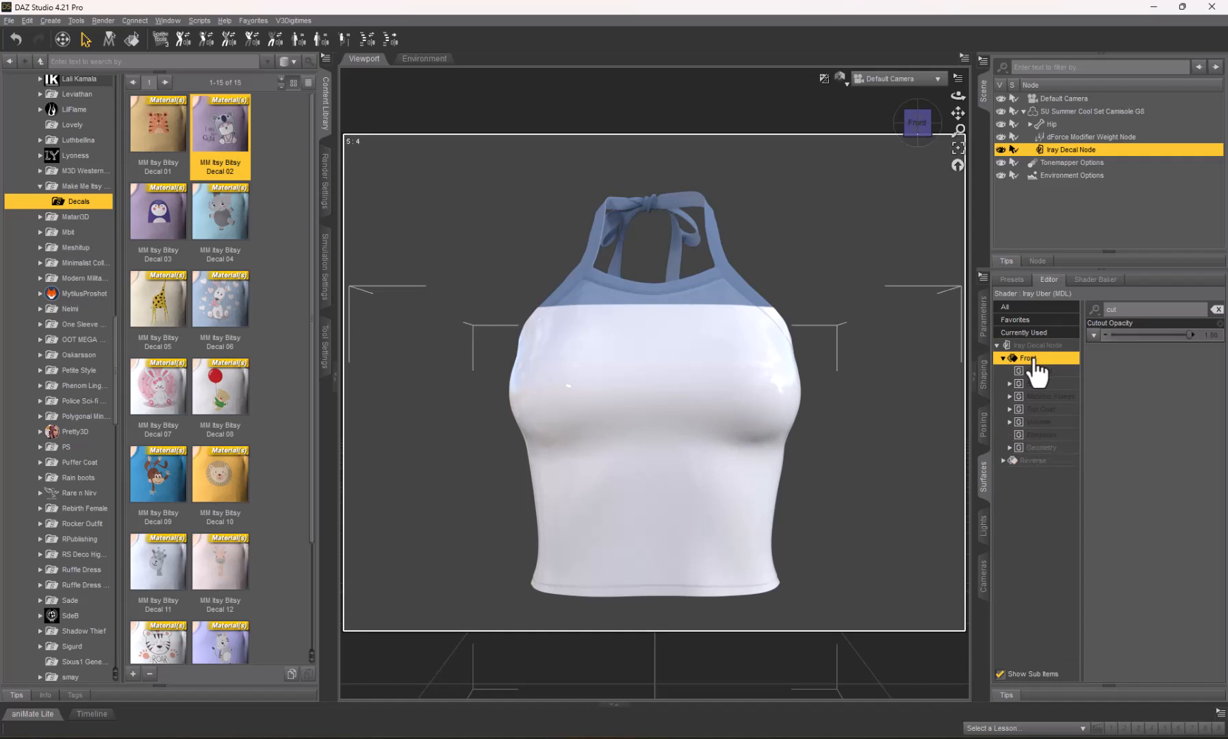
{"action": "left_click", "coordinate": [1217, 309]}
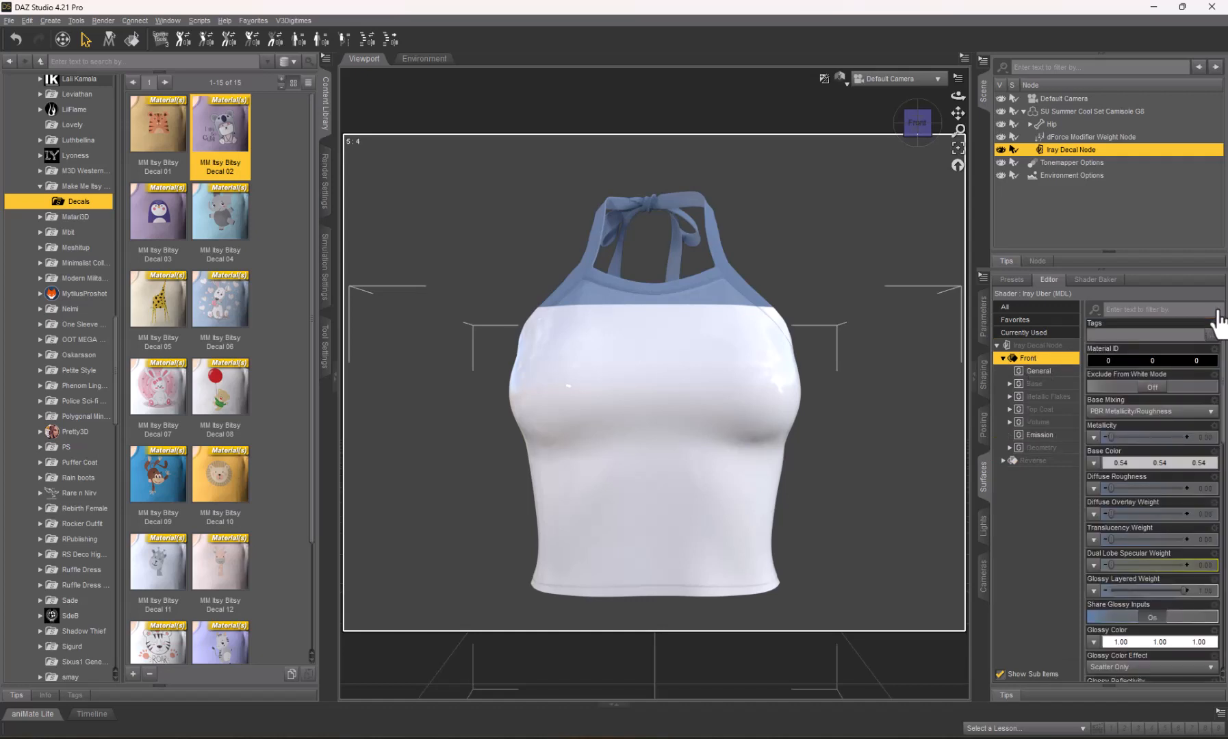
Load the Butterfly 1 image from the Iray Decals folder as the Front surface's Base Color map.
{"action": "left_click", "coordinate": [1094, 463]}
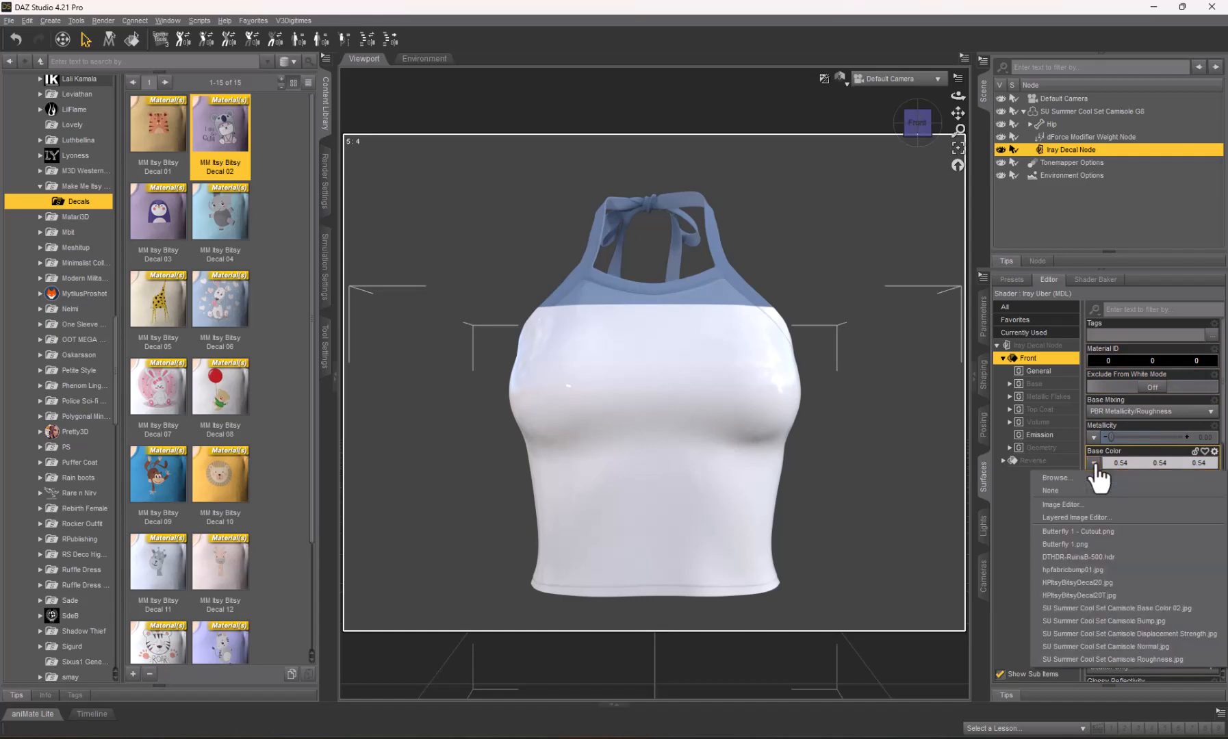
{"action": "left_click", "coordinate": [1062, 478]}
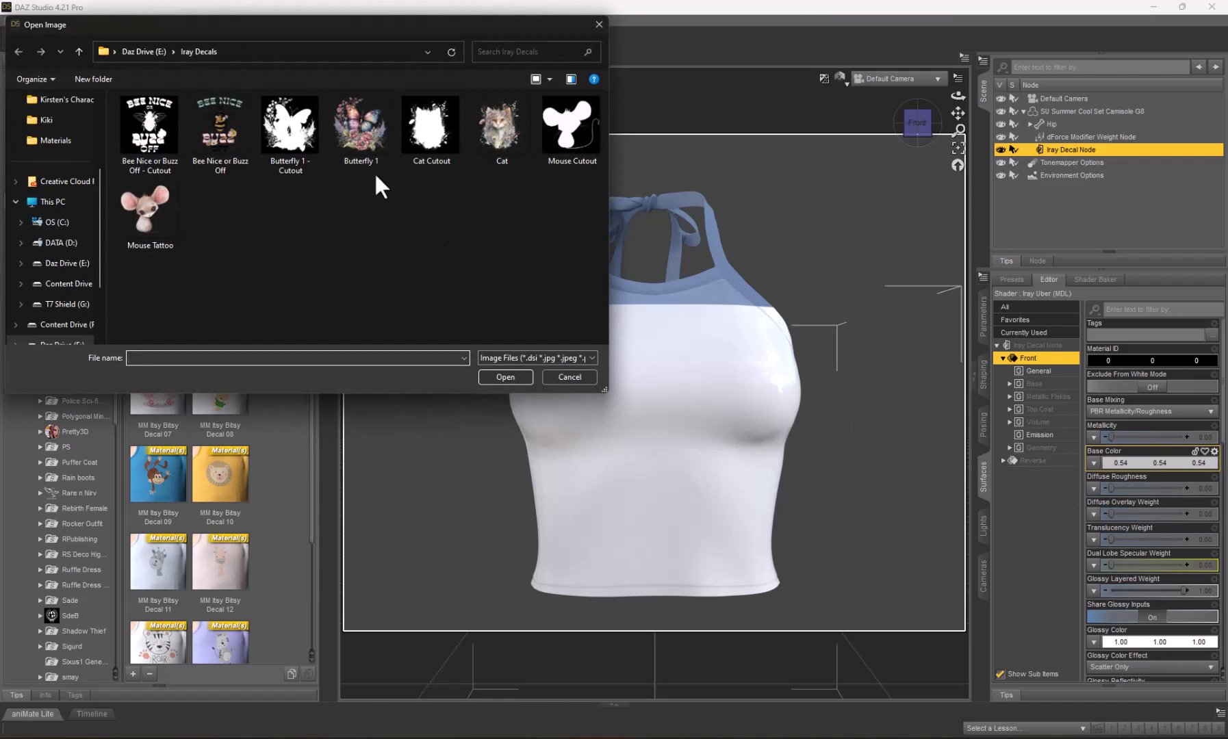
{"action": "left_click", "coordinate": [361, 133]}
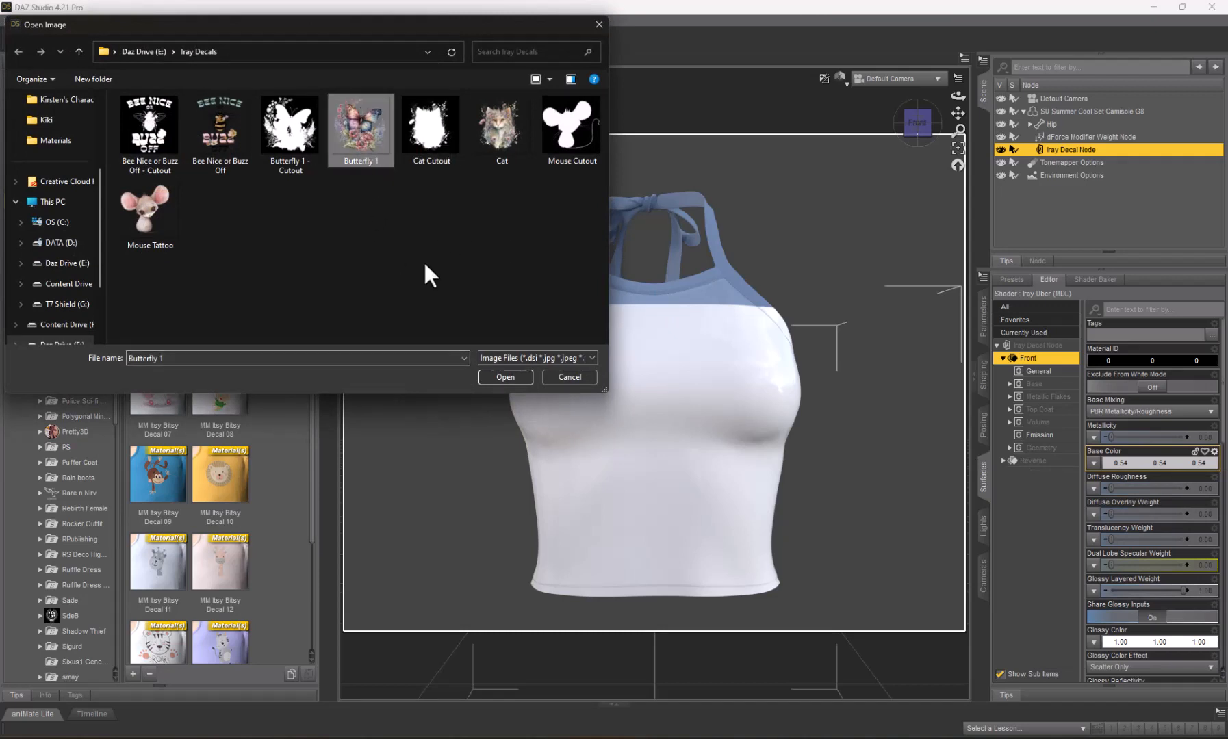
{"action": "left_click", "coordinate": [489, 378]}
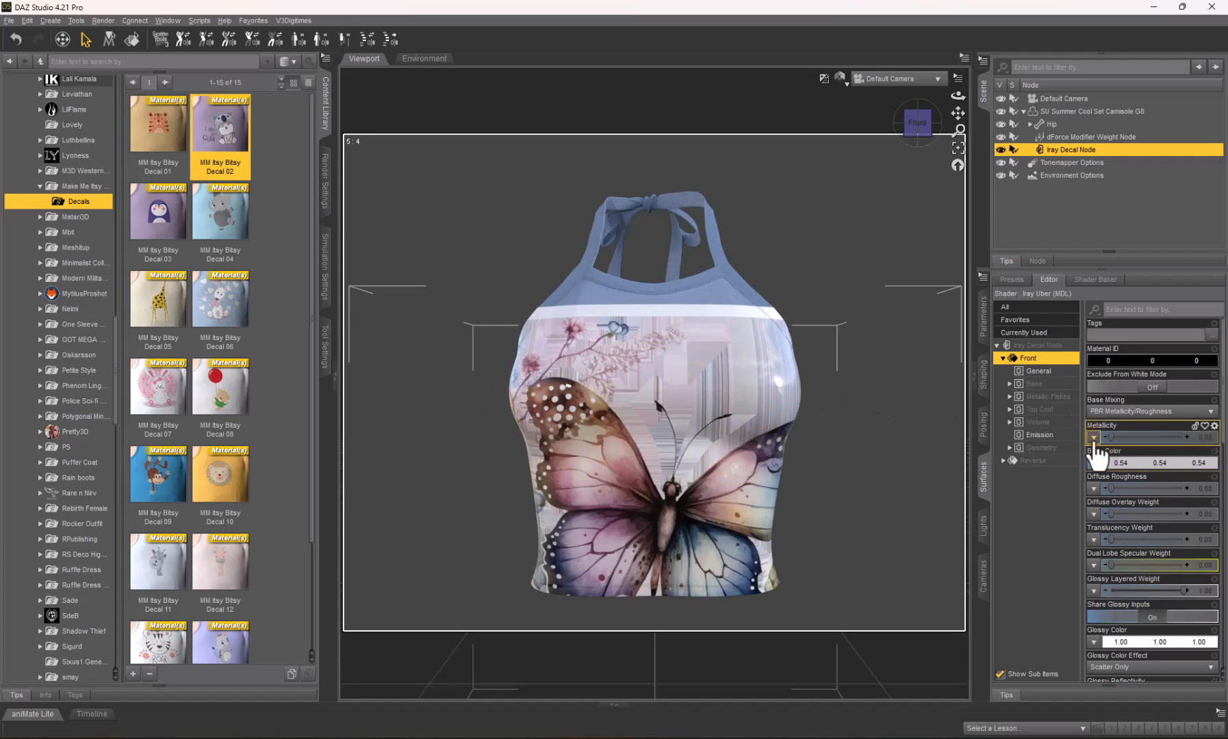
Load the Butterfly 1 - Cutout image as the Cutout Opacity map of the decal's Front surface.
{"action": "left_click", "coordinate": [1044, 448]}
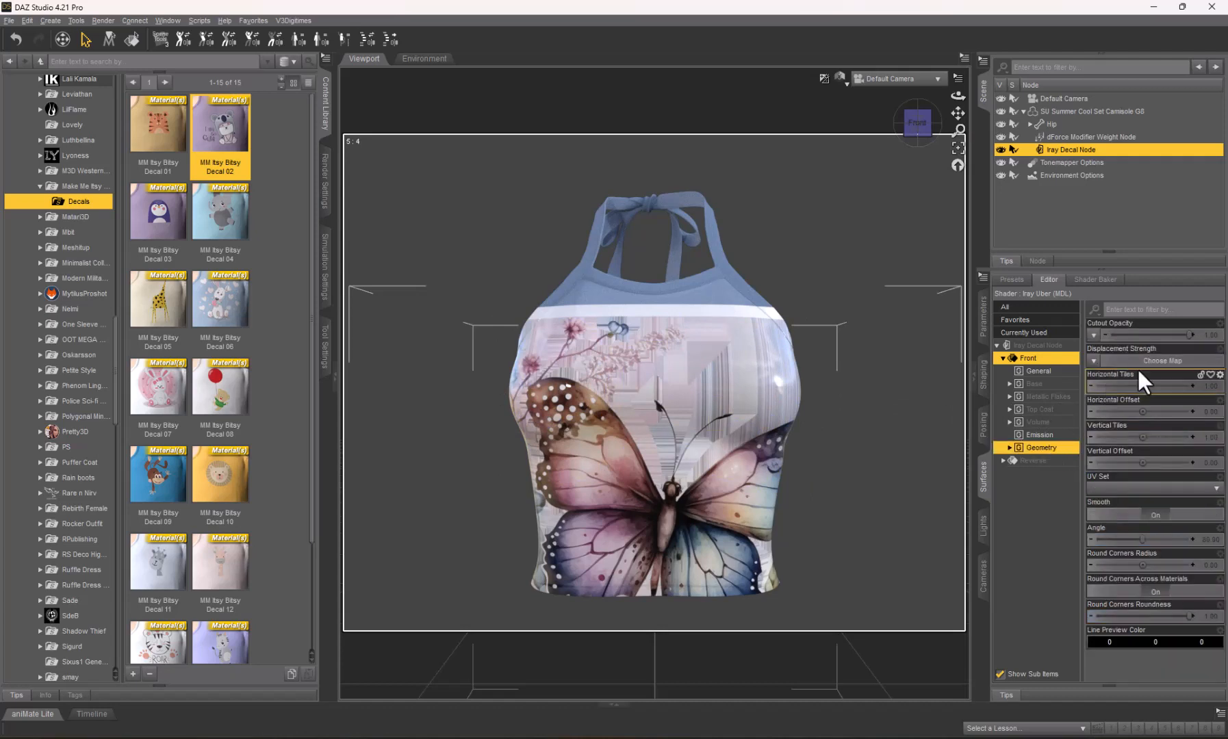
{"action": "left_click", "coordinate": [1093, 335]}
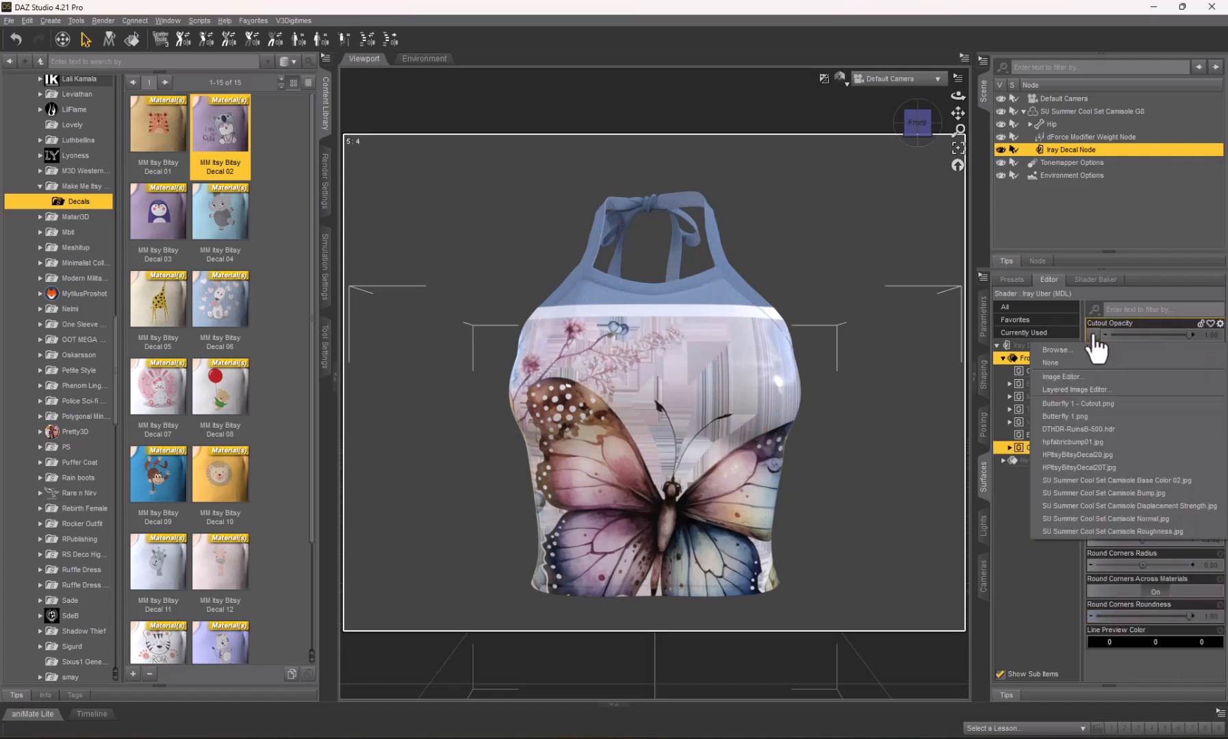
{"action": "left_click", "coordinate": [1060, 349]}
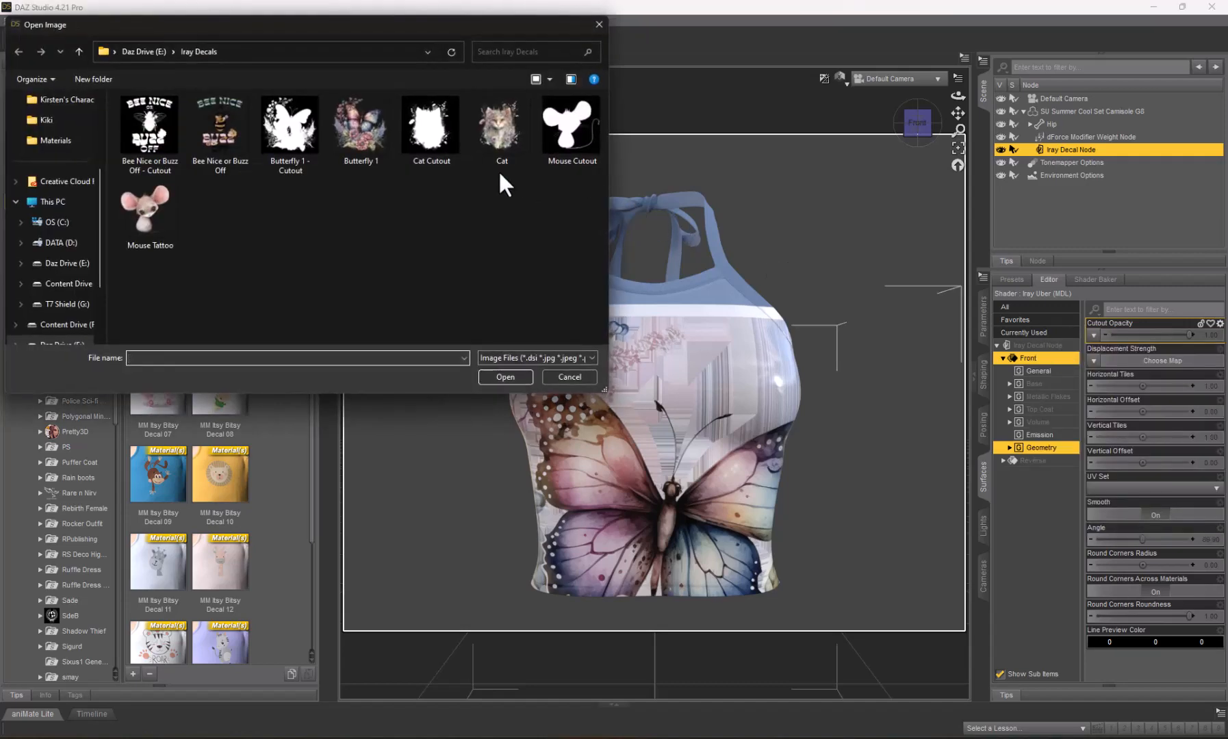
{"action": "left_click", "coordinate": [289, 133]}
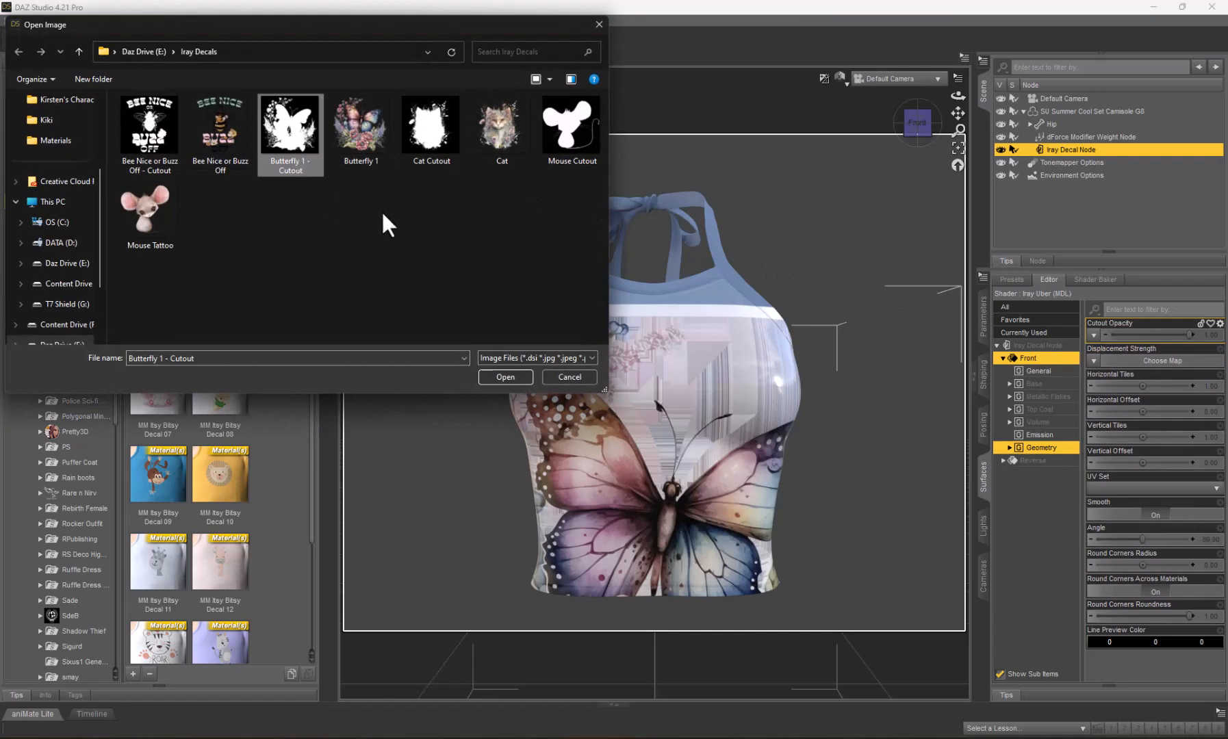
{"action": "left_click", "coordinate": [493, 376]}
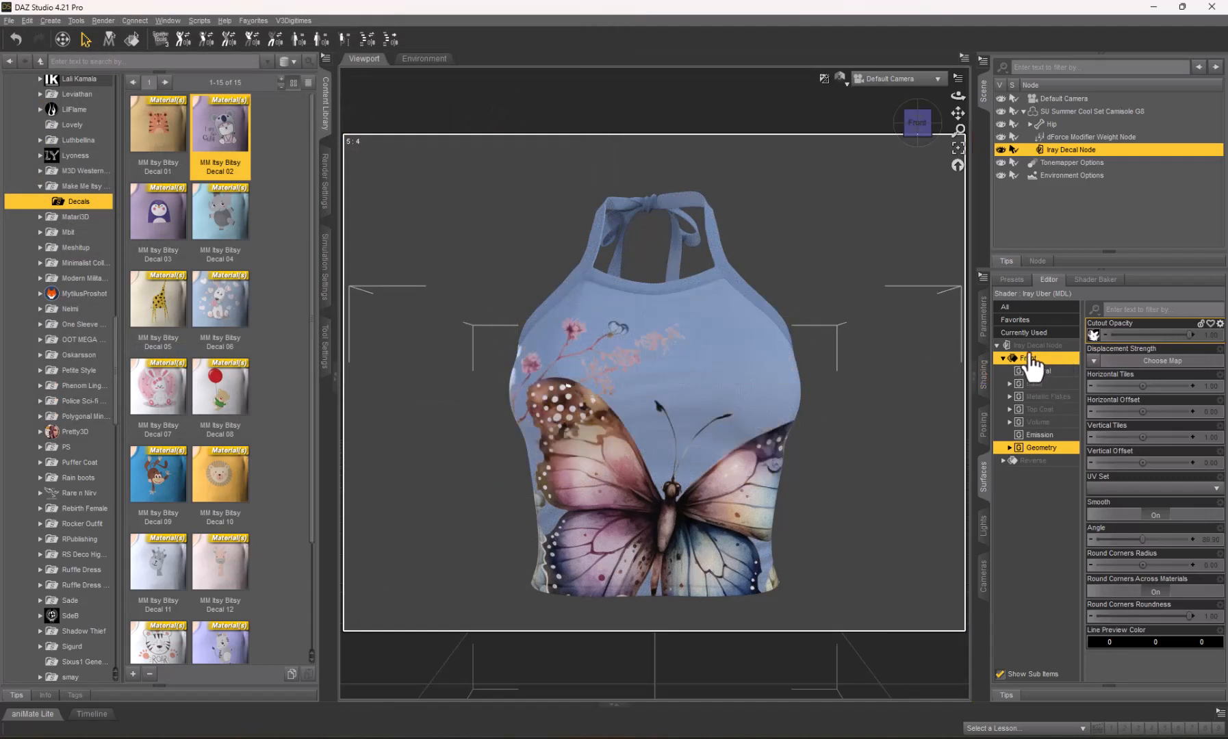
Set the Iray Decal Node's Scale to 45% and raise it to a Y Translate of about 127.94.
{"action": "left_click", "coordinate": [1032, 347]}
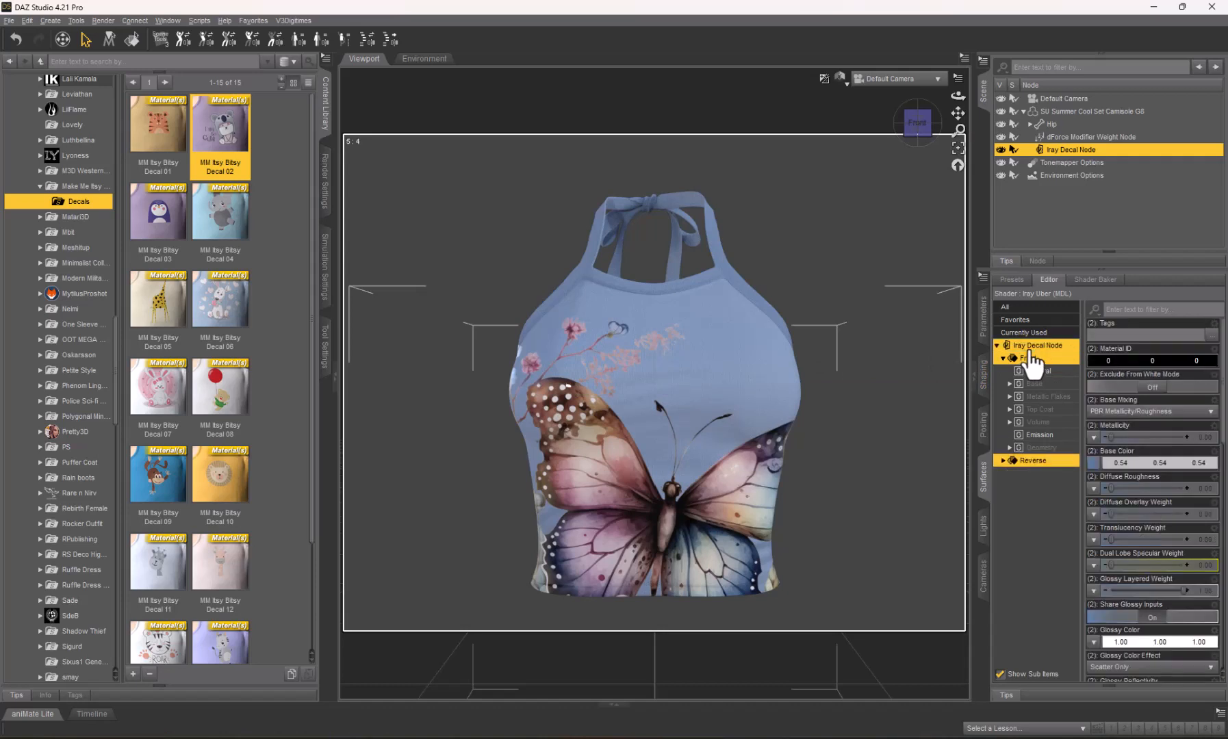
{"action": "left_click", "coordinate": [984, 334]}
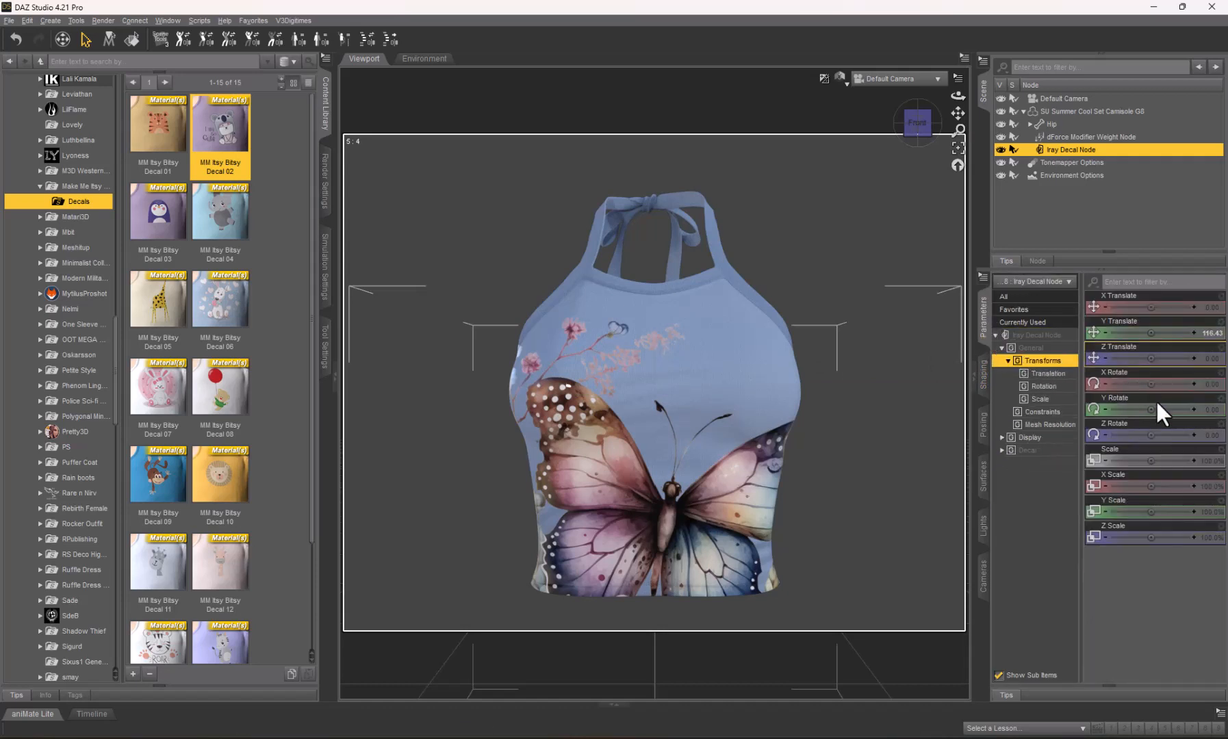
{"action": "left_click", "coordinate": [1208, 459]}
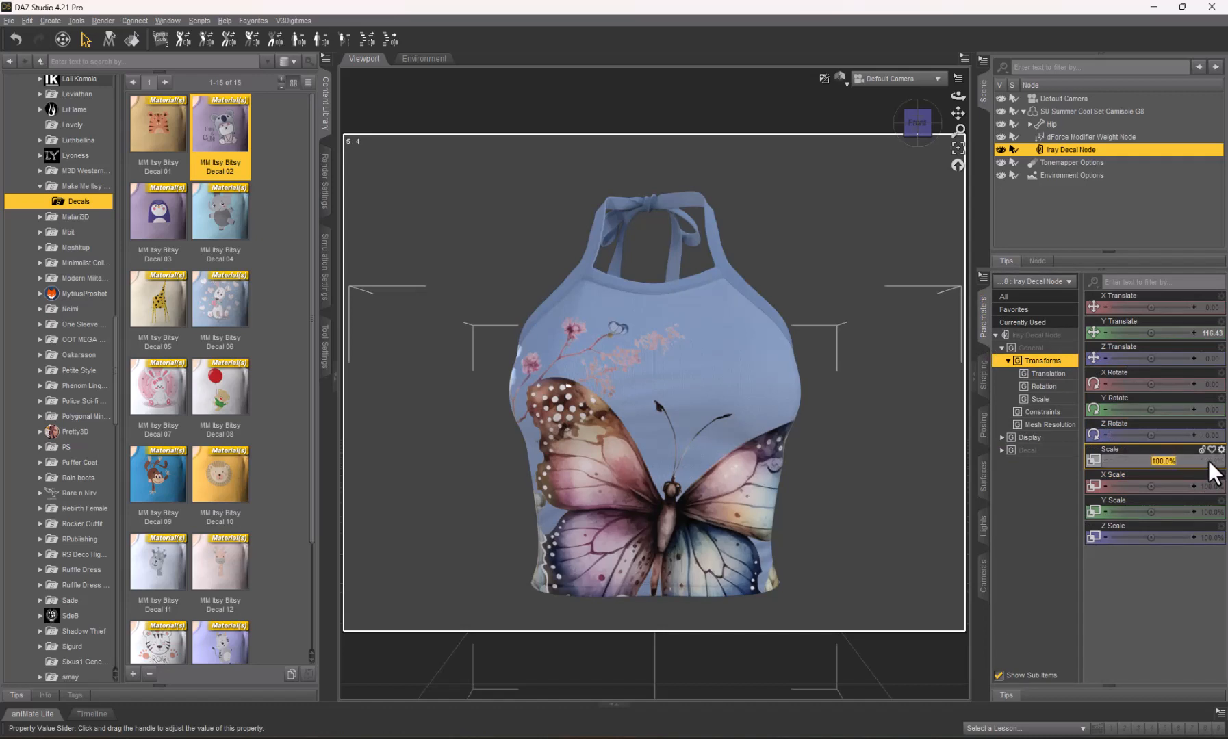
{"action": "type", "text": "45"}
{"action": "key", "text": "Return"}
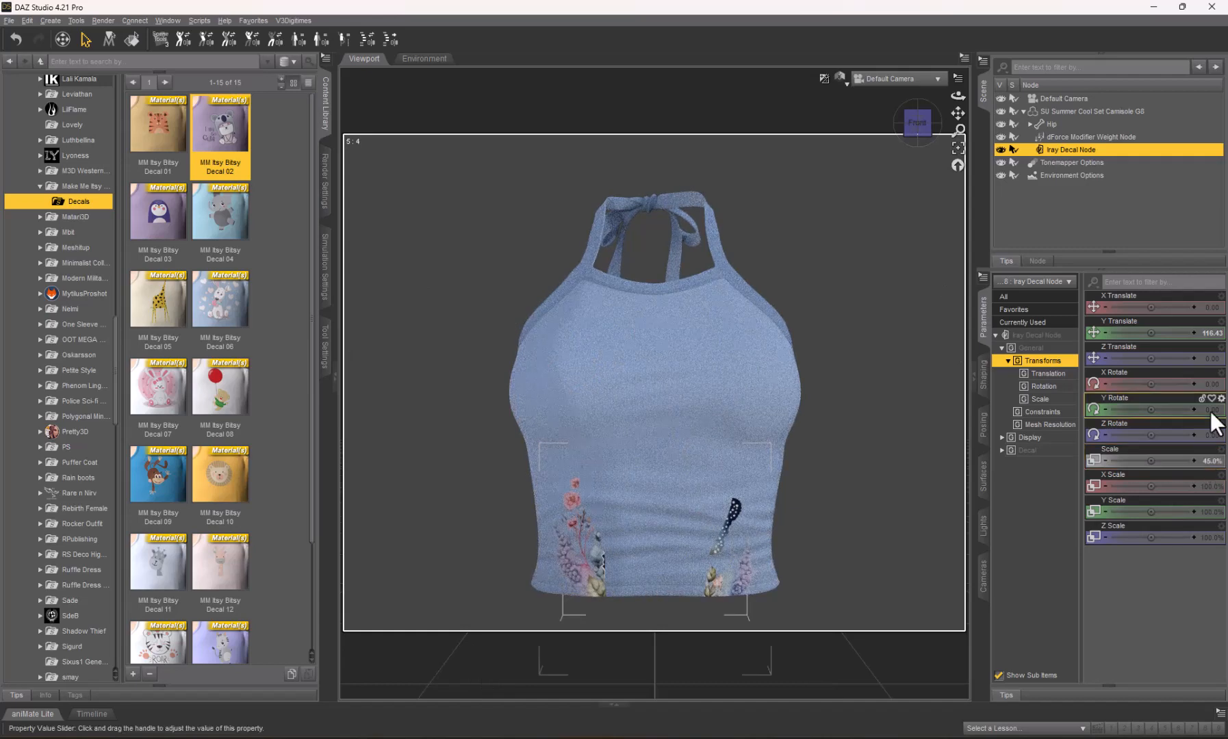
{"action": "mouse_move", "coordinate": [1152, 333]}
{"action": "left_mouse_down"}
{"action": "mouse_move", "coordinate": [1163, 334]}
{"action": "mouse_move", "coordinate": [1151, 333]}
{"action": "left_mouse_up"}
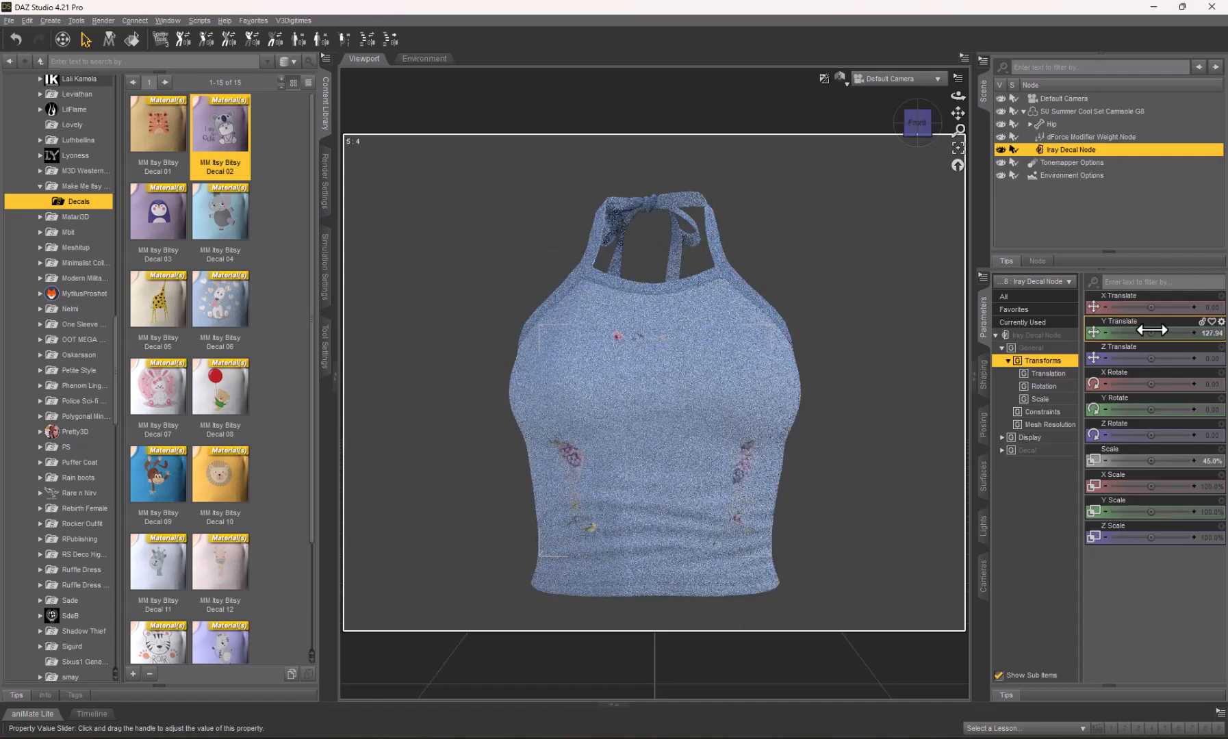
Pull the Iray Decal Node forward in Z until the whole butterfly projects onto the camisole, trying 2.25 and ending at about 3.69.
{"action": "mouse_move", "coordinate": [1151, 328]}
{"action": "left_click_drag", "start_coordinate": [1150, 359], "coordinate": [1163, 359]}
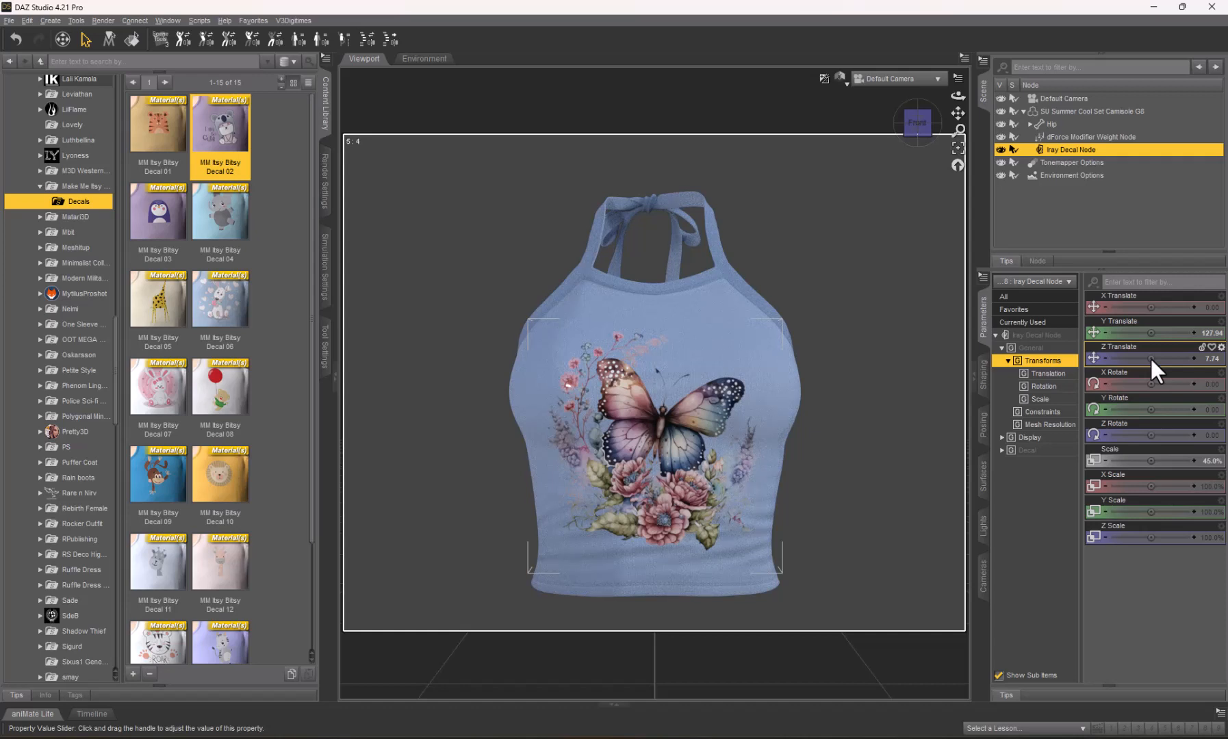
{"action": "left_click", "coordinate": [1210, 360]}
{"action": "type", "text": "2.25"}
{"action": "key", "text": "Return"}
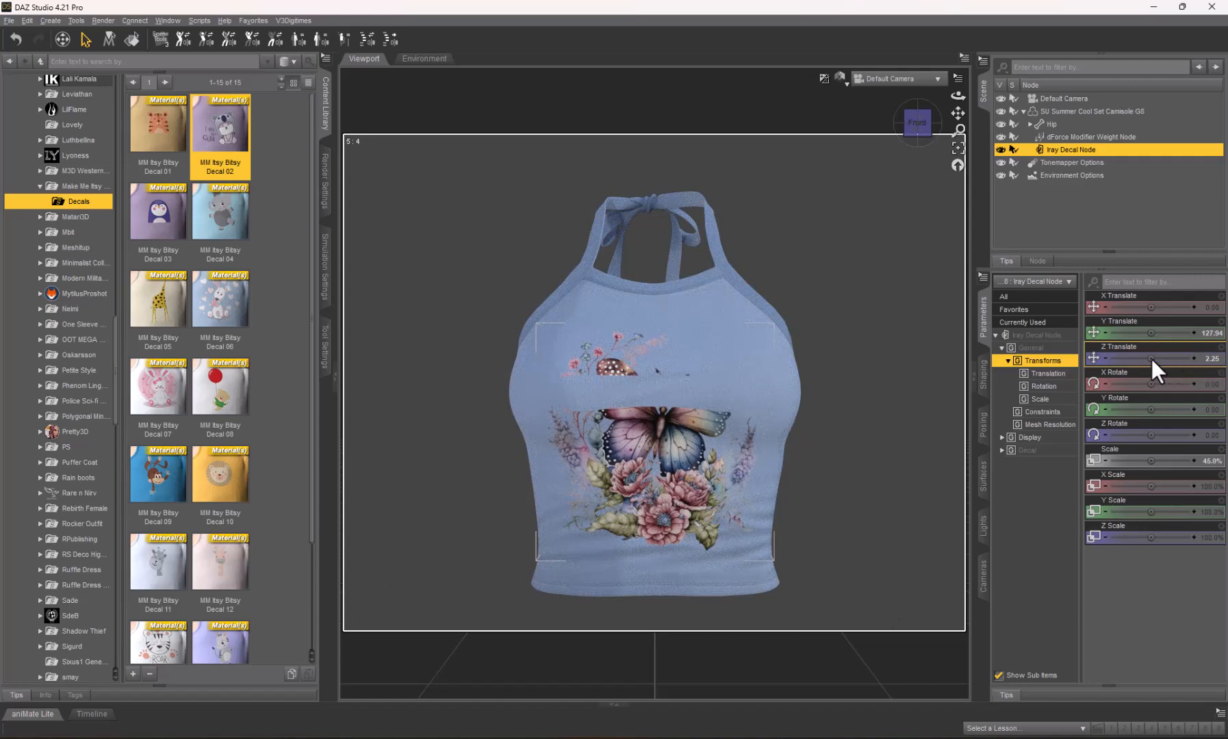
{"action": "left_click_drag", "start_coordinate": [1151, 358], "coordinate": [1155, 359]}
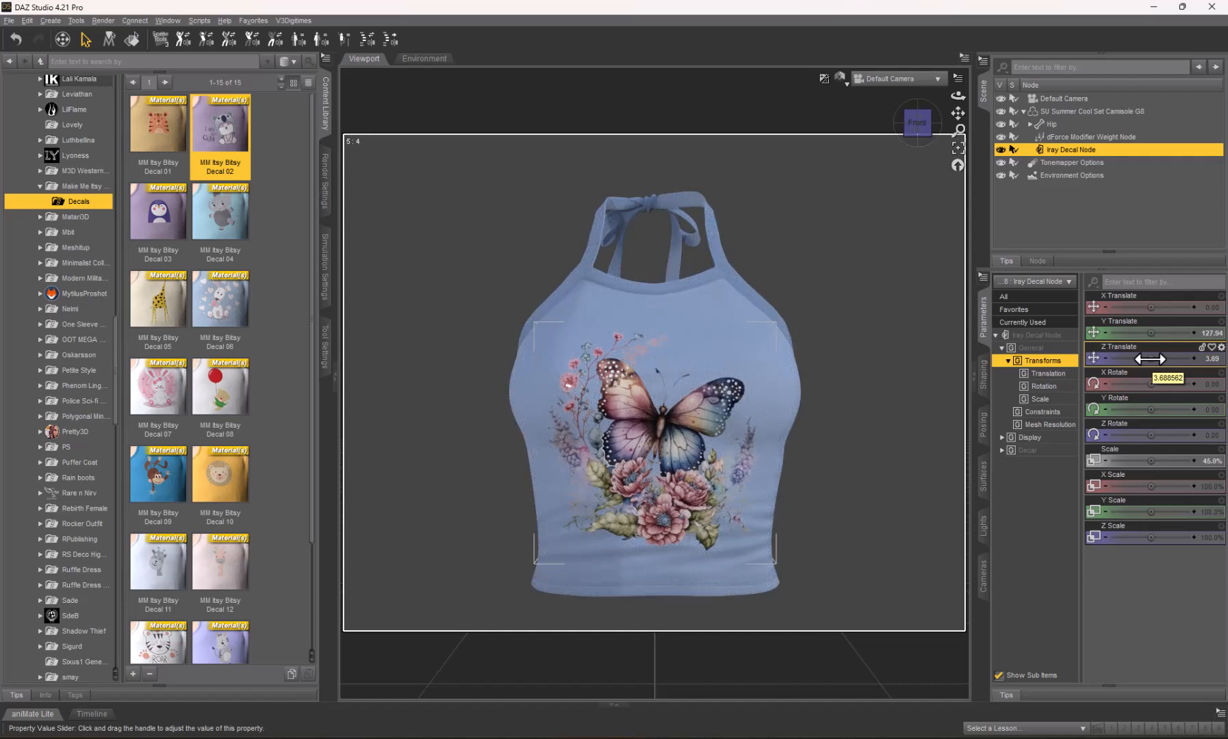
{"action": "left_click_drag", "start_coordinate": [928, 131], "coordinate": [874, 132]}
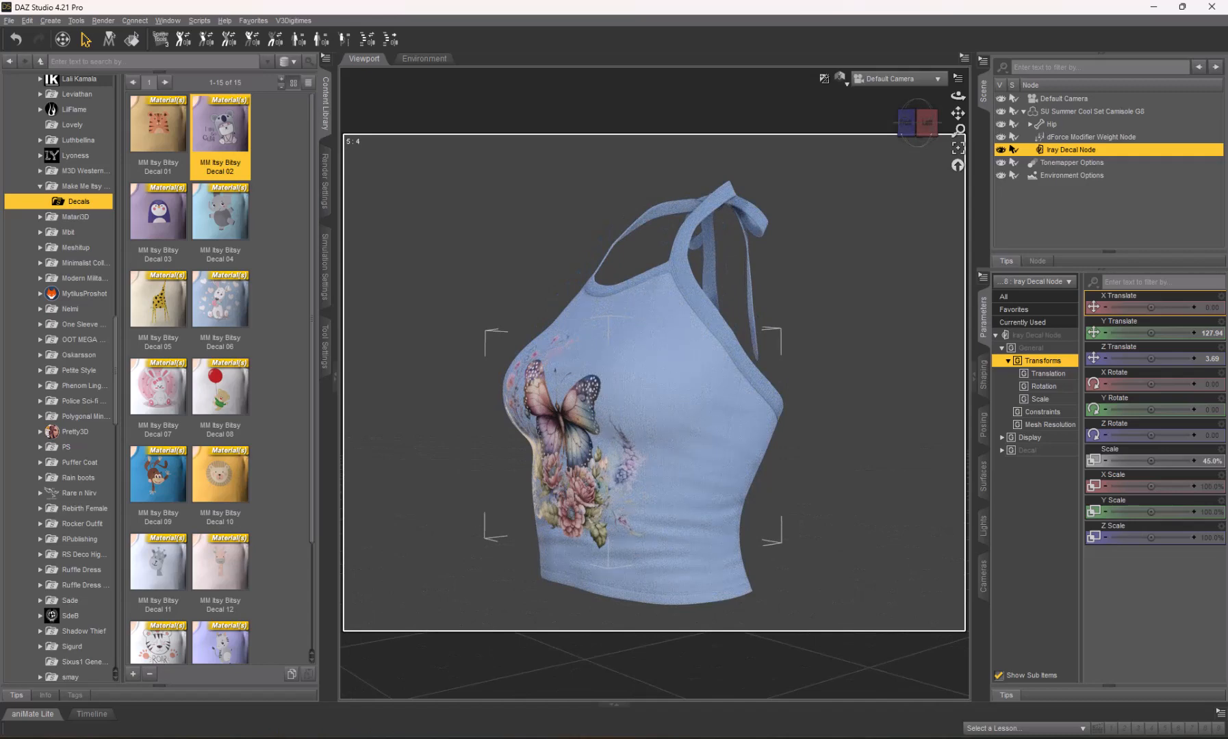
{"action": "mouse_move", "coordinate": [910, 128]}
{"action": "left_mouse_down"}
{"action": "mouse_move", "coordinate": [956, 133]}
{"action": "mouse_move", "coordinate": [940, 132]}
{"action": "left_mouse_up"}
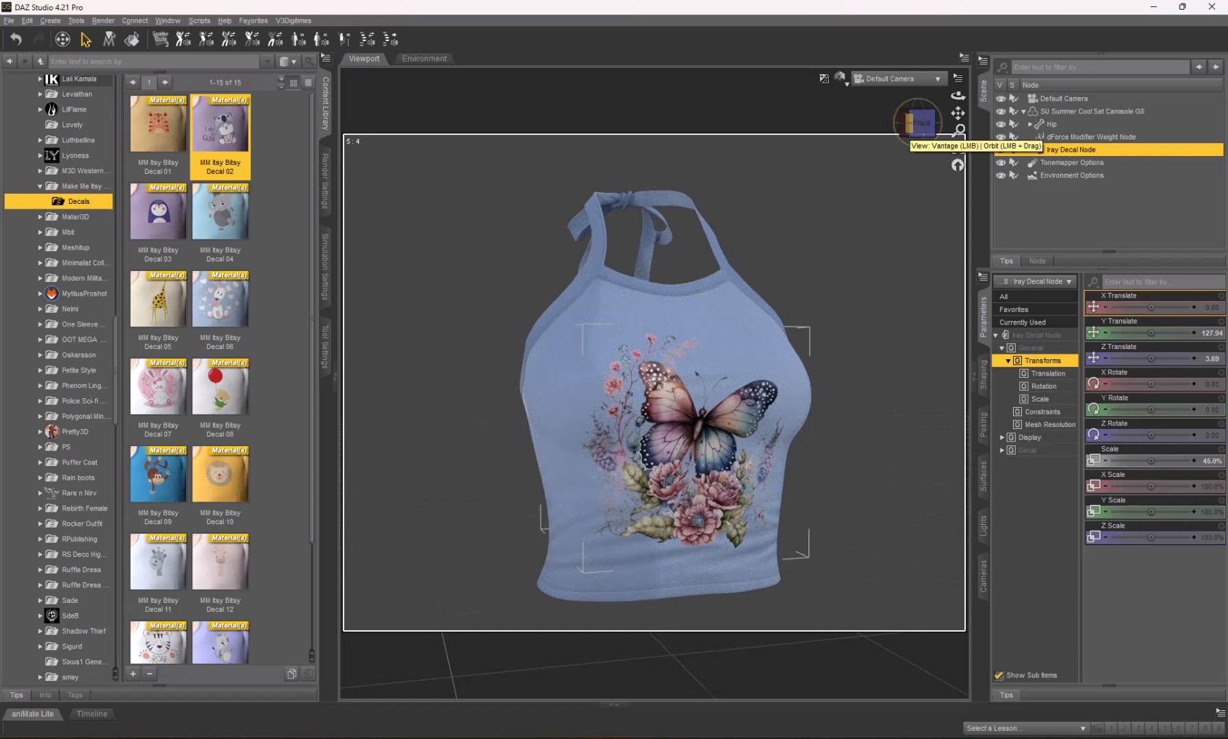
{"action": "left_click_drag", "start_coordinate": [909, 128], "coordinate": [925, 128]}
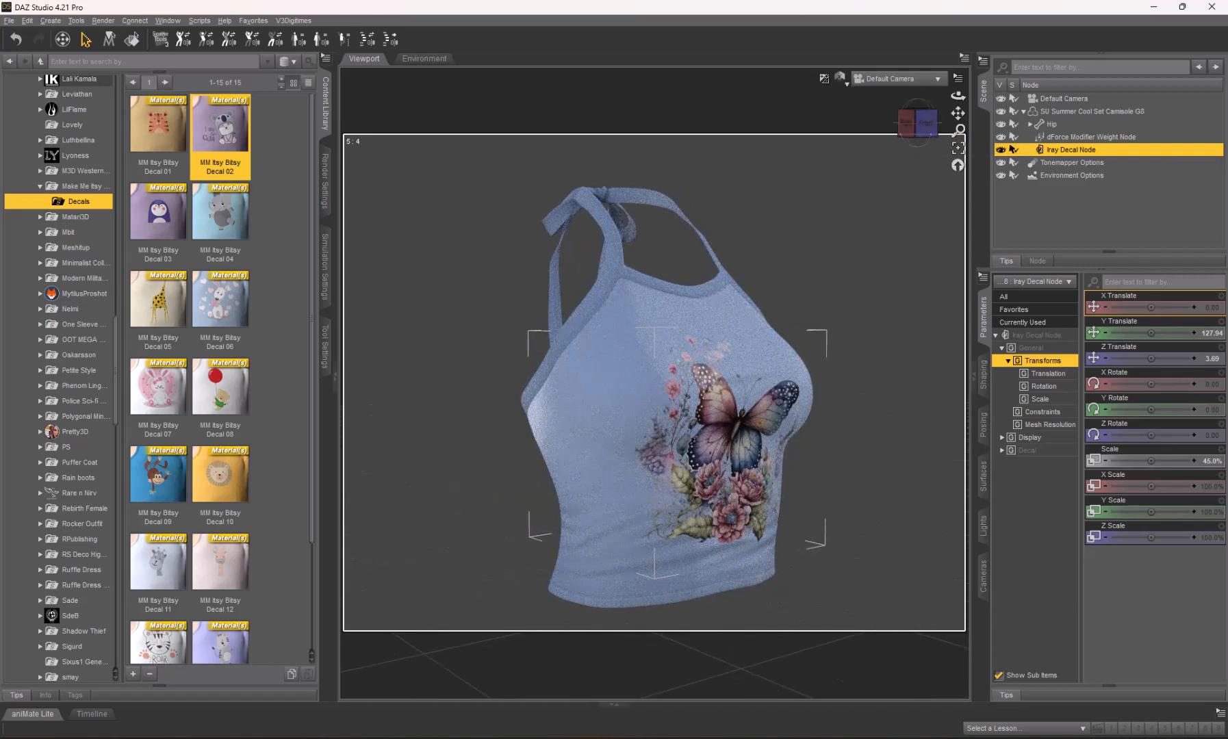
{"action": "left_click_drag", "start_coordinate": [920, 128], "coordinate": [933, 128]}
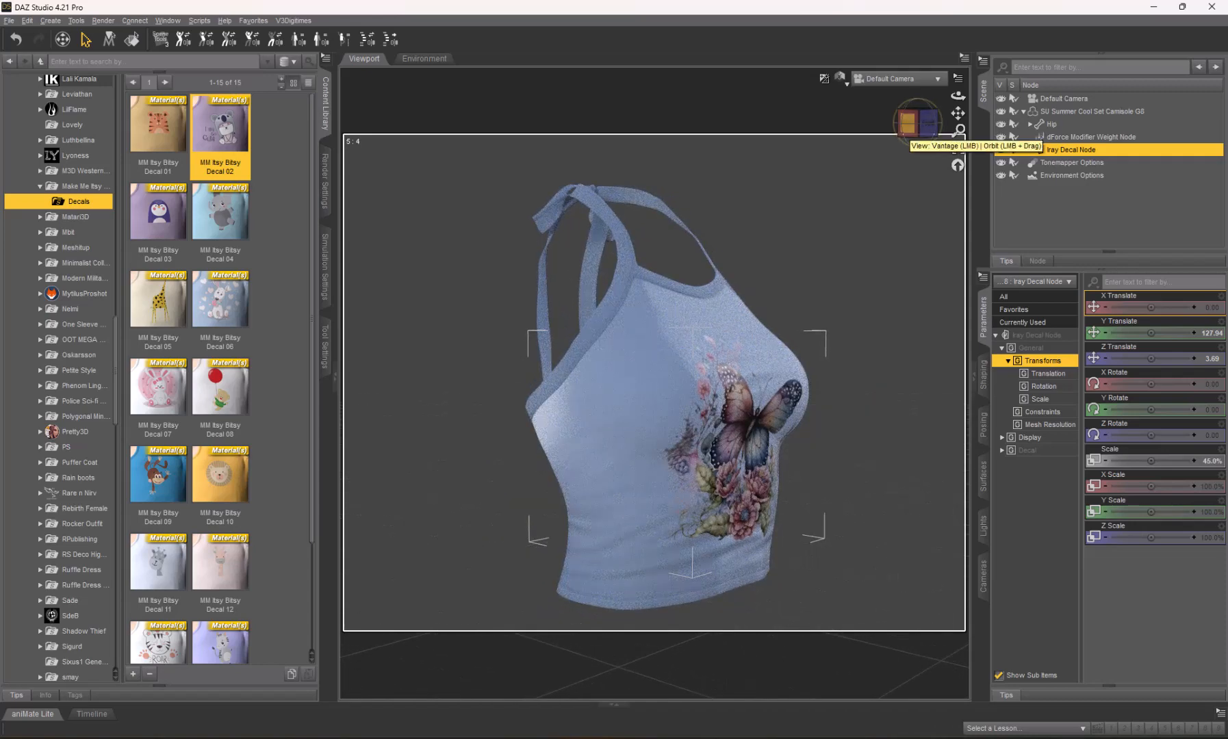
{"action": "left_click", "coordinate": [909, 127]}
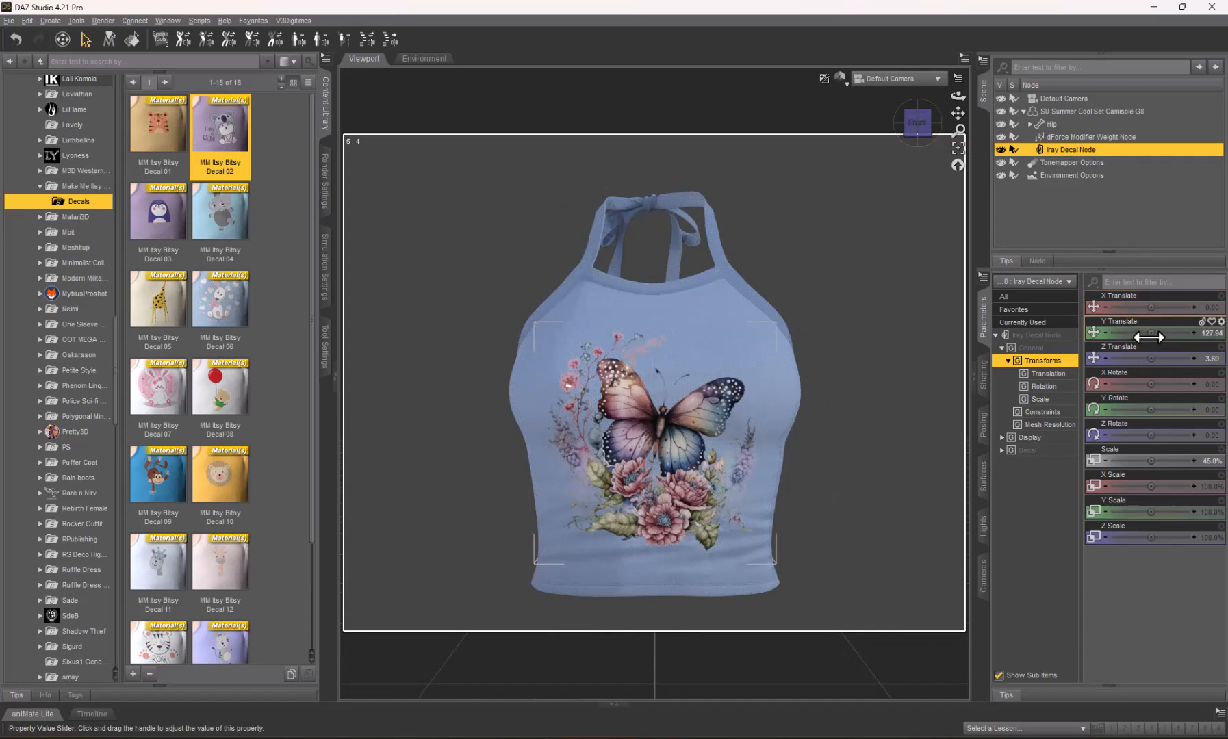
Raise the decal to a Y Translate of about 129.41 and shift it sideways to an X Translate of about 1.47.
{"action": "left_click_drag", "start_coordinate": [1151, 336], "coordinate": [1150, 331]}
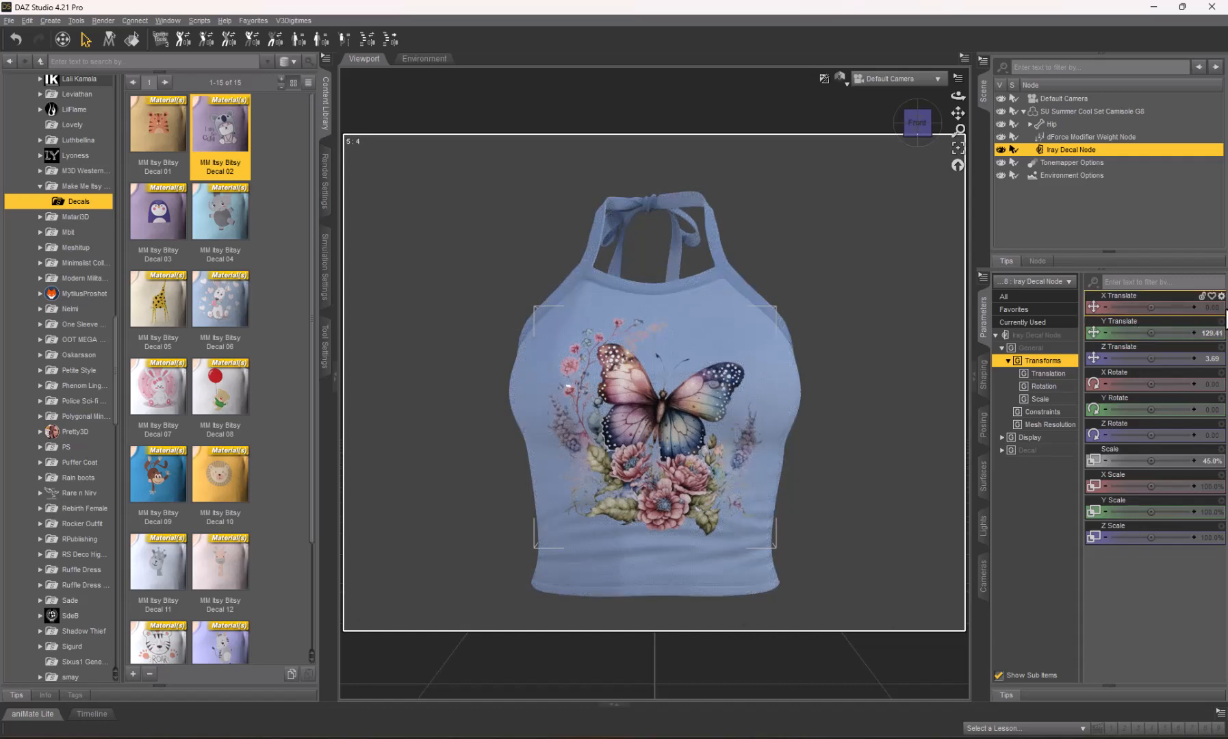
{"action": "left_click_drag", "start_coordinate": [1151, 306], "coordinate": [1153, 306]}
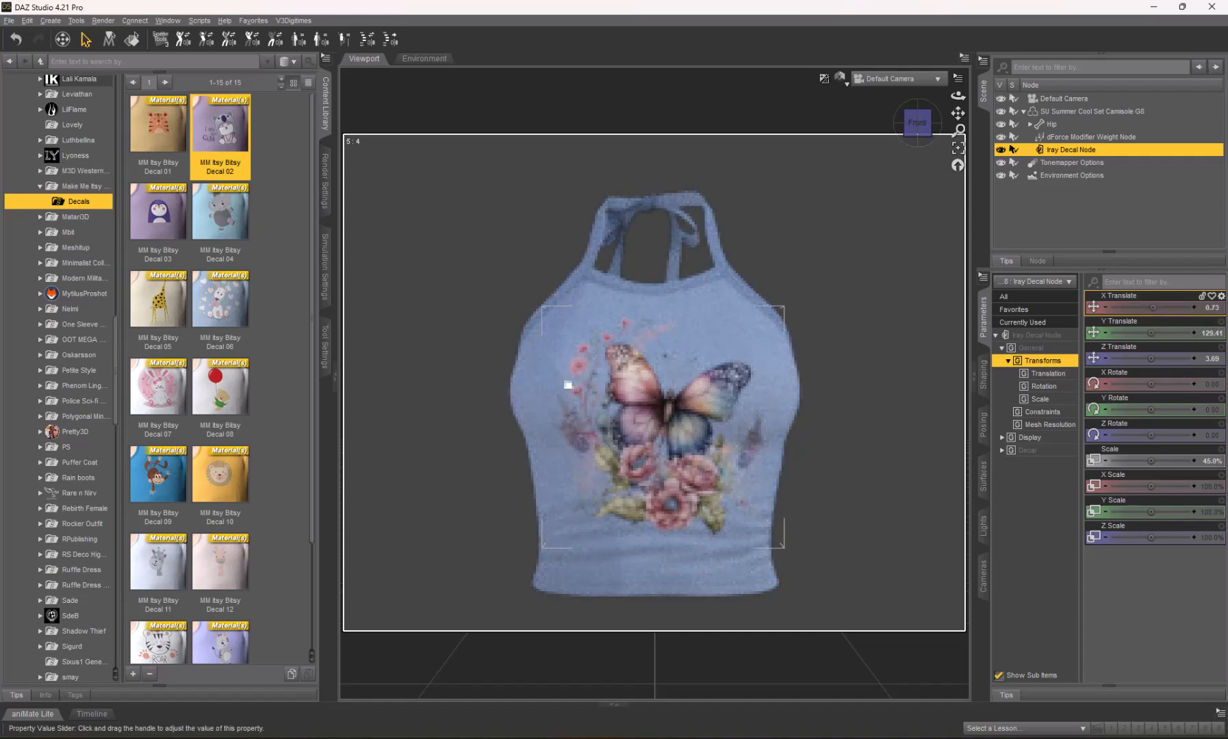
{"action": "mouse_move", "coordinate": [1152, 306]}
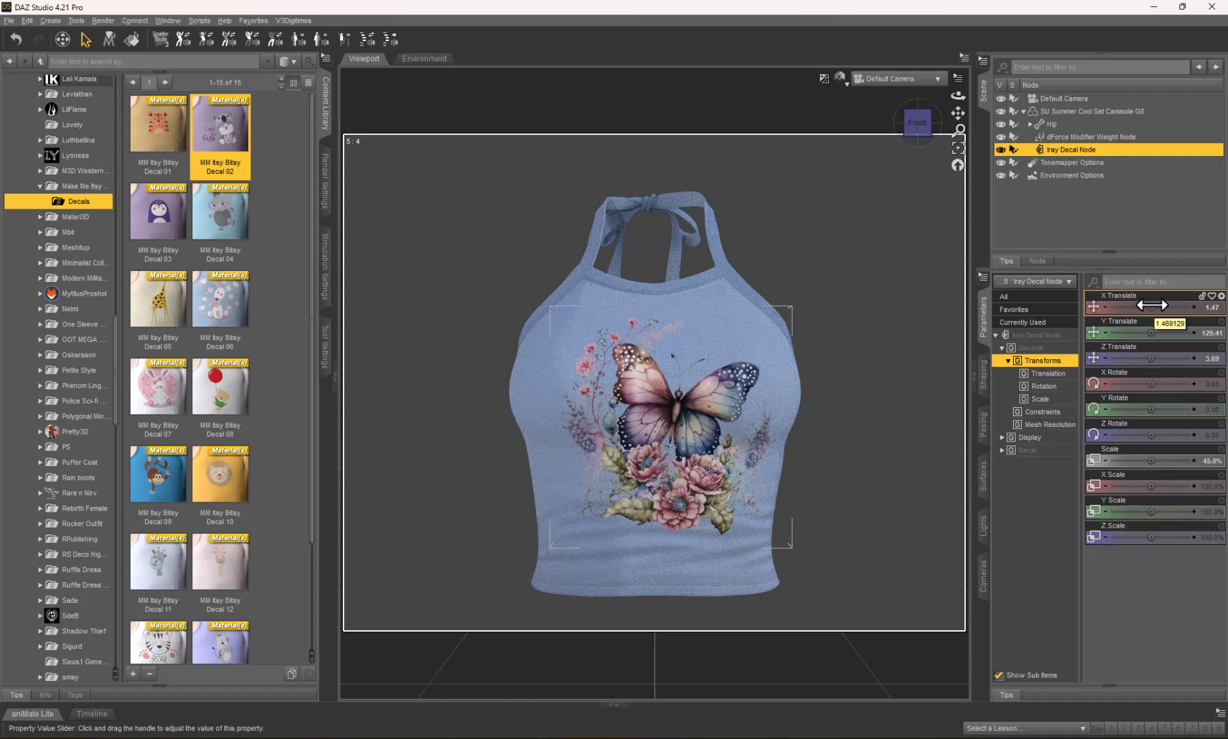
Try X Translate values of 1.25, 1, 1.1 and 1.2 on the Iray Decal Node.
{"action": "left_click", "coordinate": [1208, 308]}
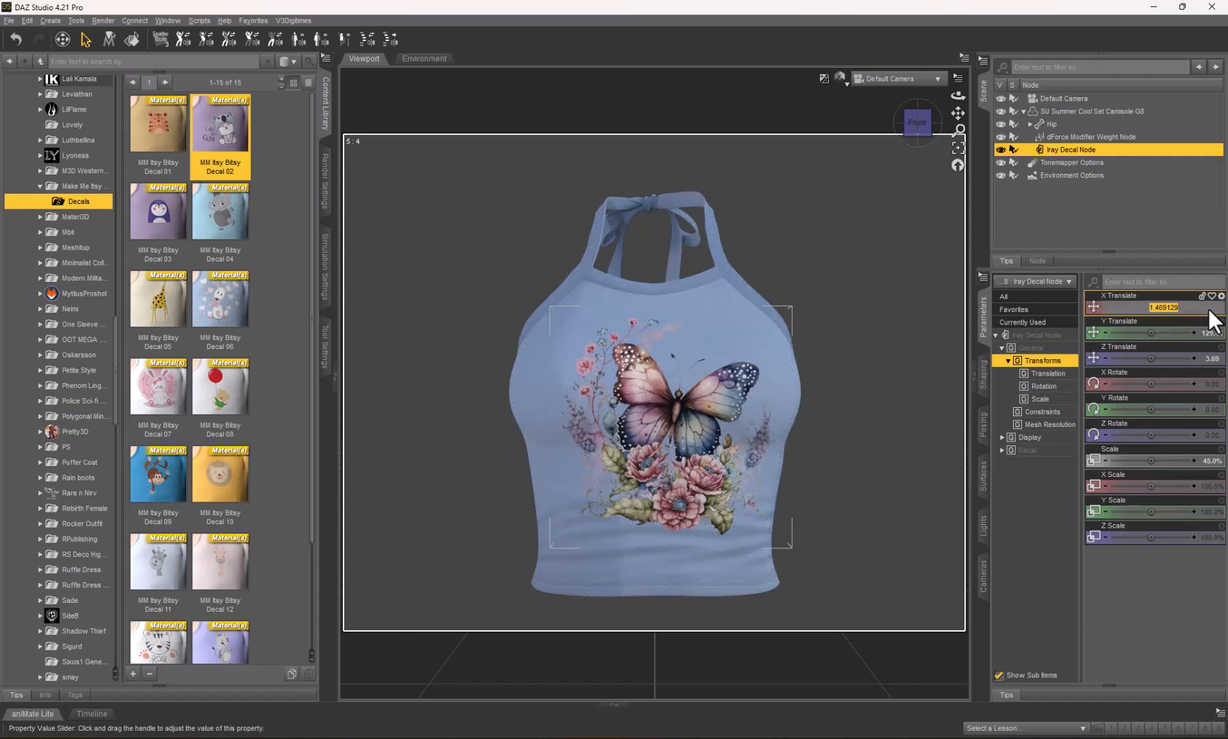
{"action": "type", "text": "1.25"}
{"action": "key", "text": "Return"}
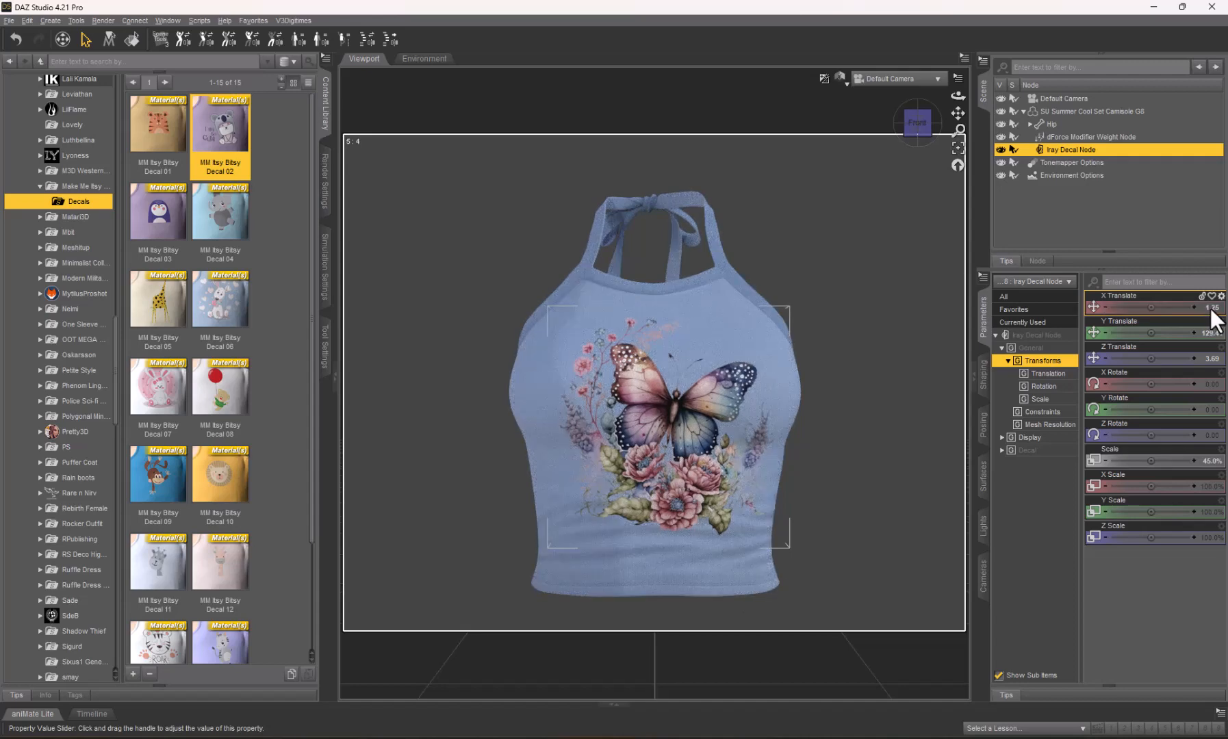
{"action": "left_click", "coordinate": [1209, 309]}
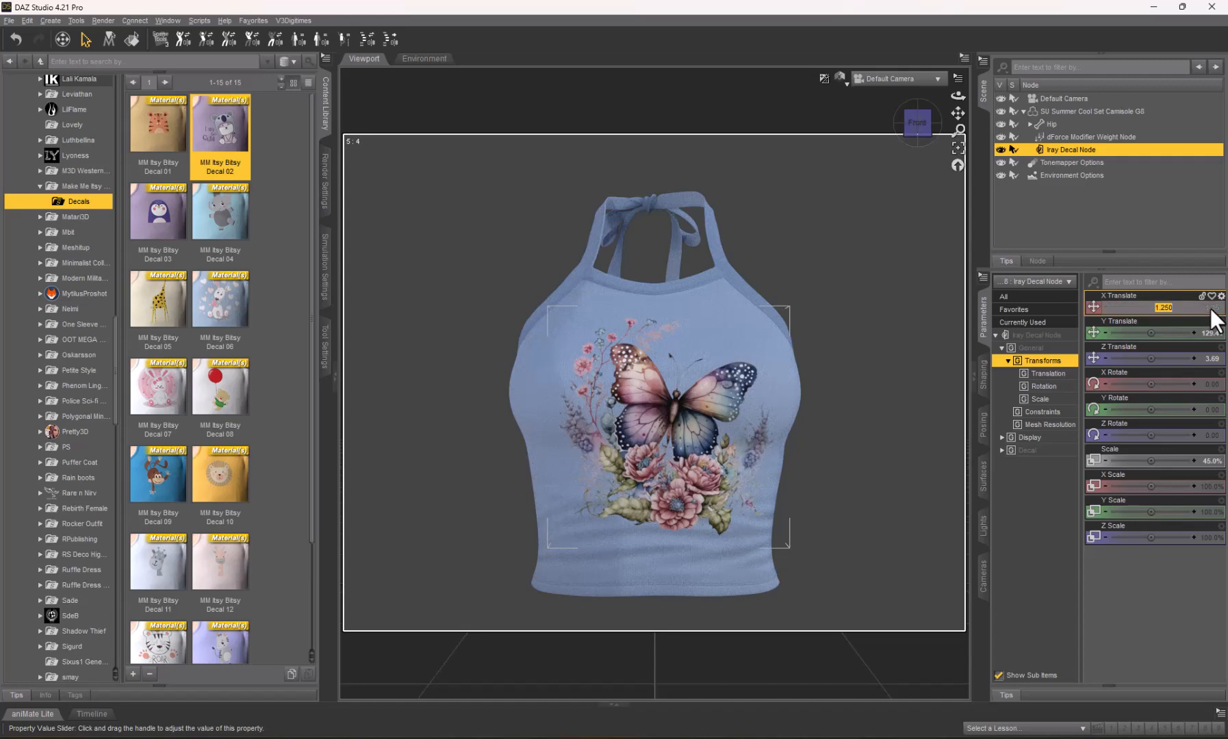
{"action": "type", "text": "1"}
{"action": "key", "text": "Return"}
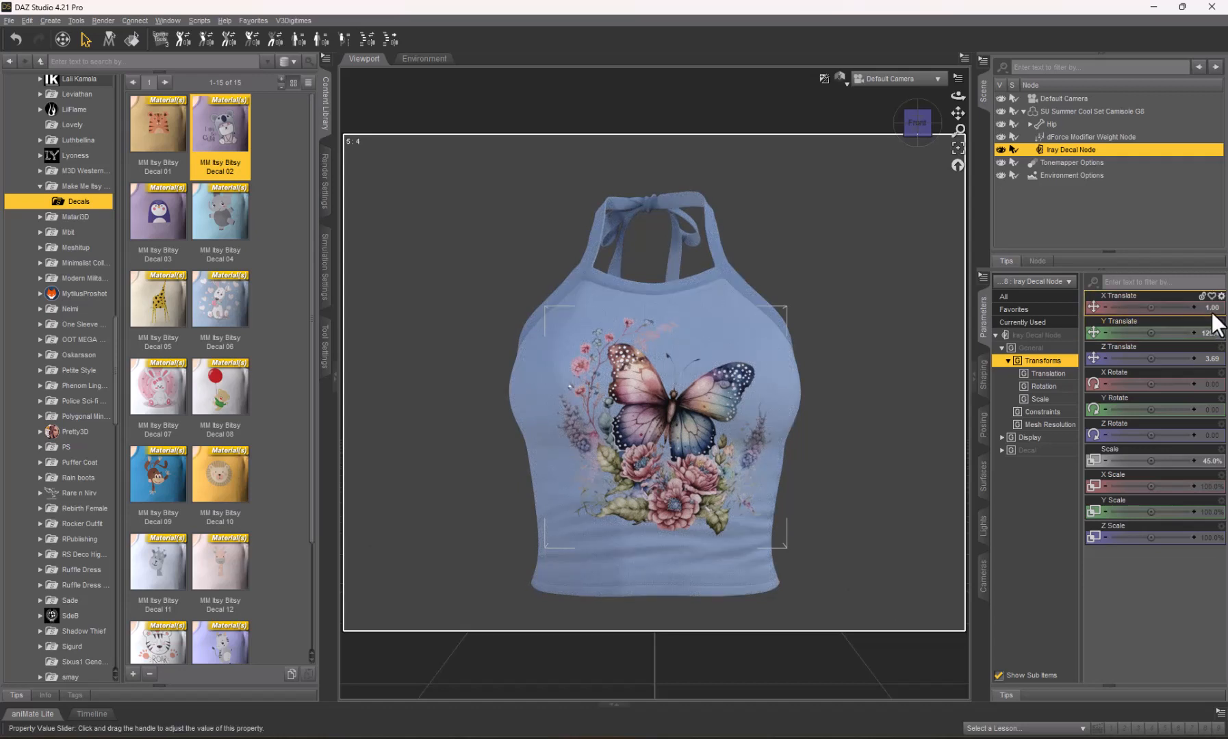
{"action": "left_click", "coordinate": [1212, 308]}
{"action": "type", "text": "1.4"}
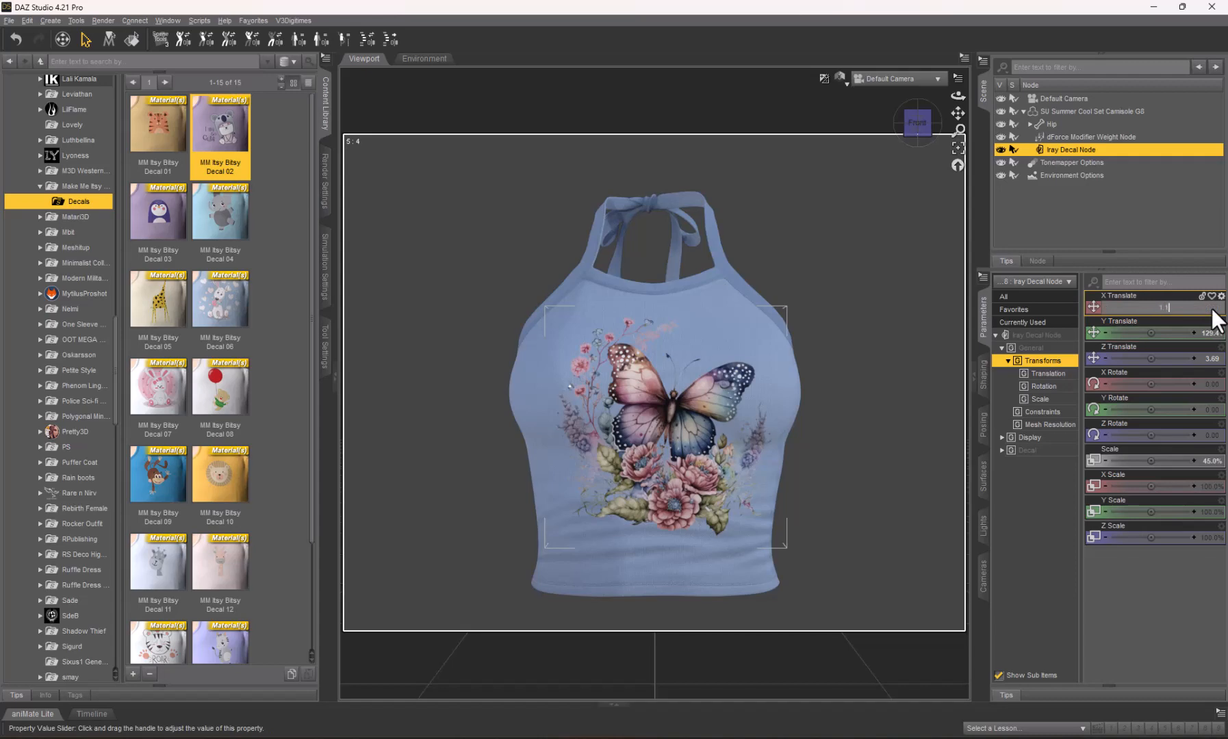
{"action": "key", "text": "Return"}
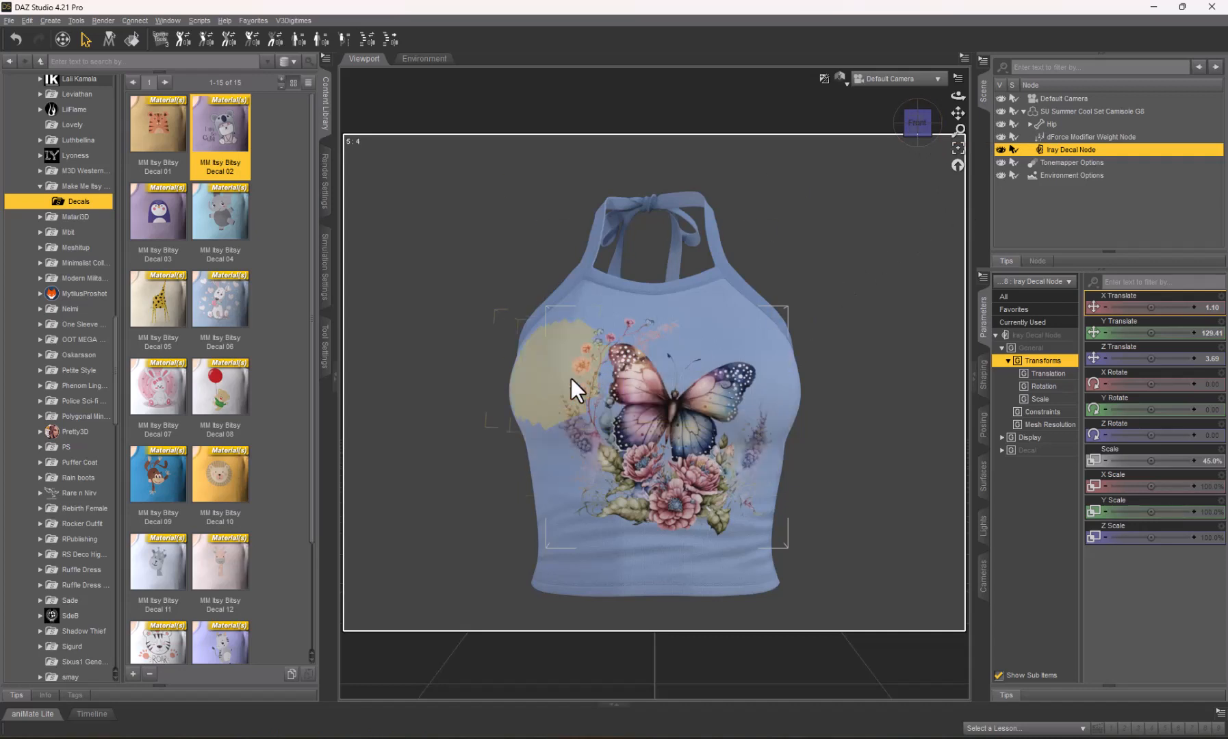
{"action": "left_click", "coordinate": [1213, 309]}
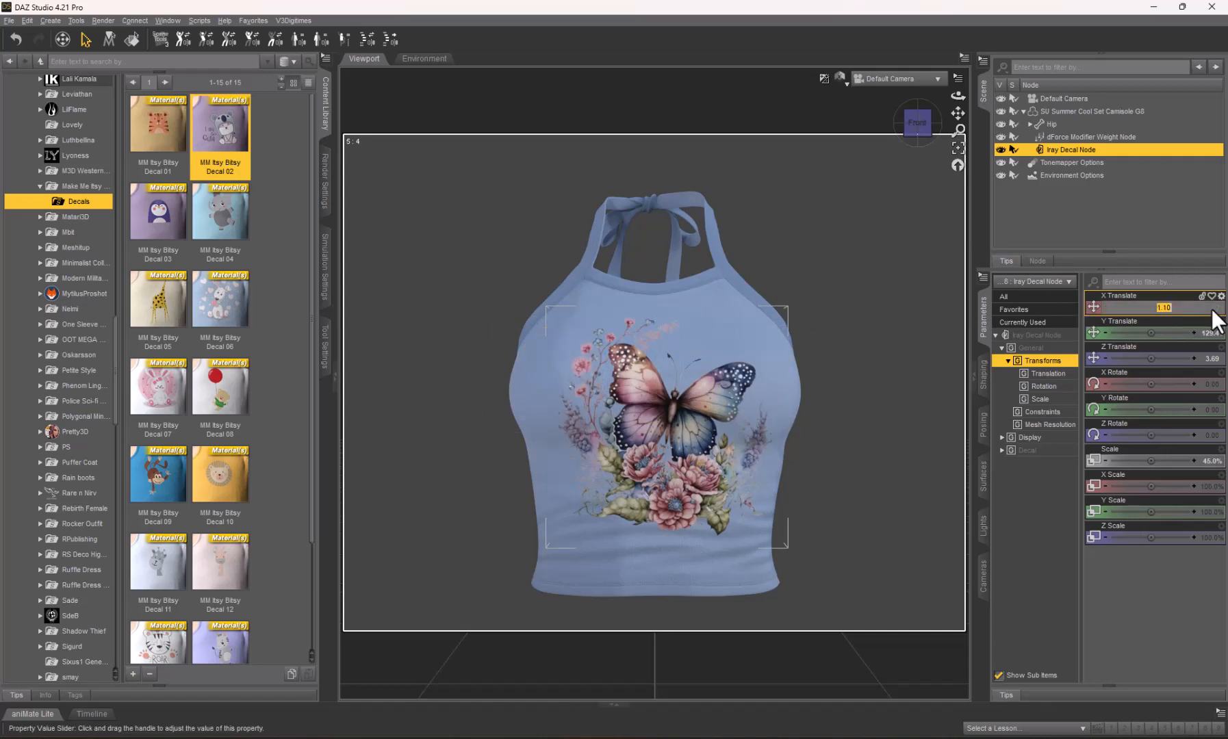
{"action": "type", "text": "1.2"}
{"action": "key", "text": "Return"}
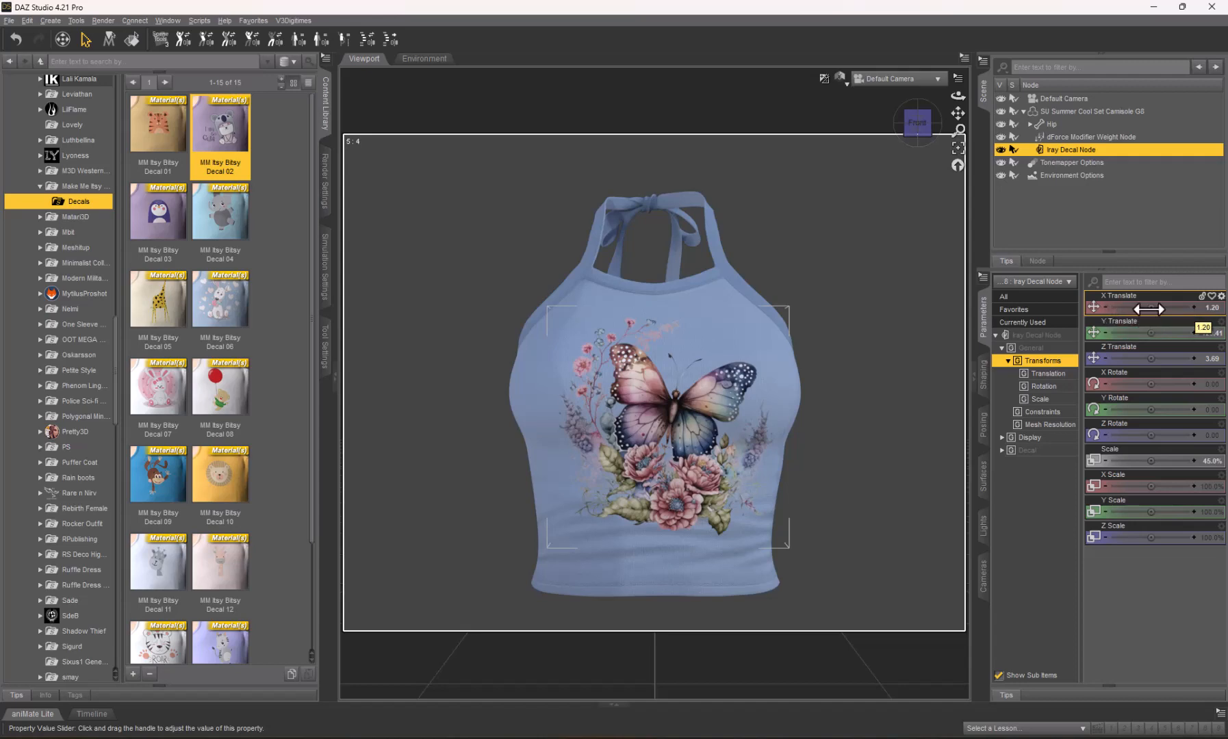
Shift the decal to an X Translate of about -1.26 and bring its Z Translate to 5.69.
{"action": "mouse_move", "coordinate": [1151, 308]}
{"action": "left_mouse_down"}
{"action": "mouse_move", "coordinate": [567, 385]}
{"action": "mouse_move", "coordinate": [1150, 307]}
{"action": "left_mouse_up"}
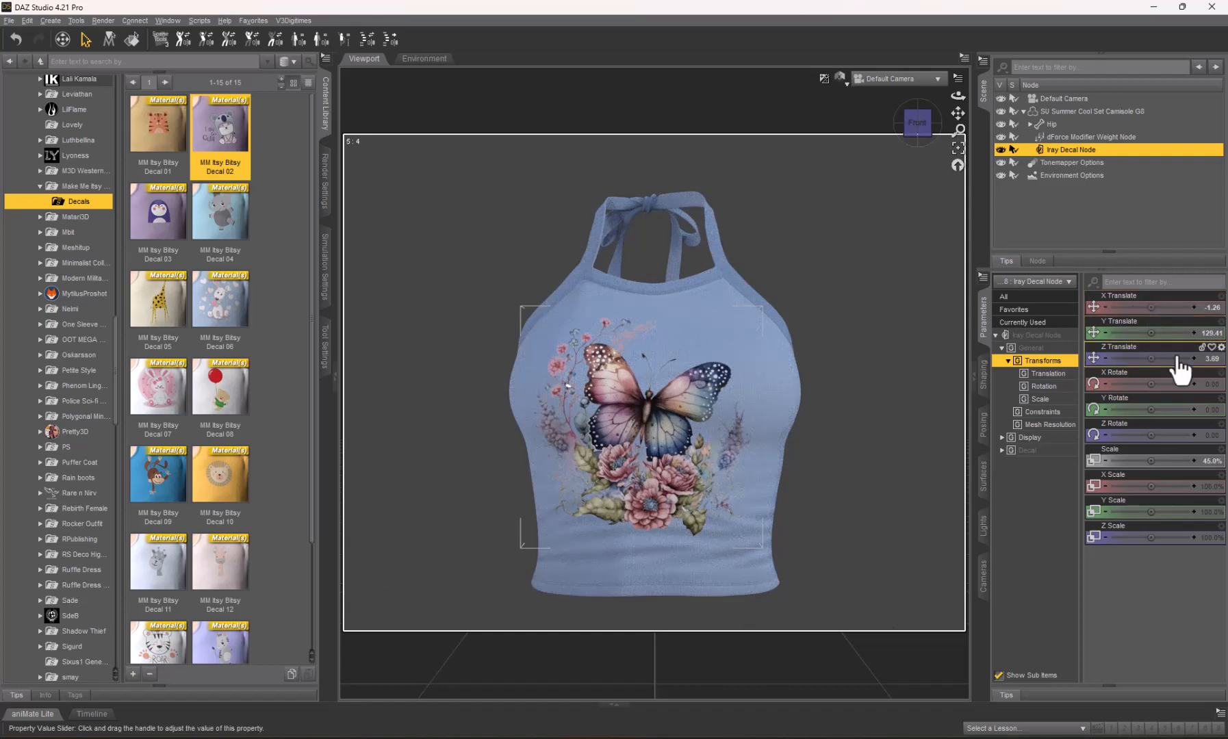
{"action": "left_click", "coordinate": [1195, 359]}
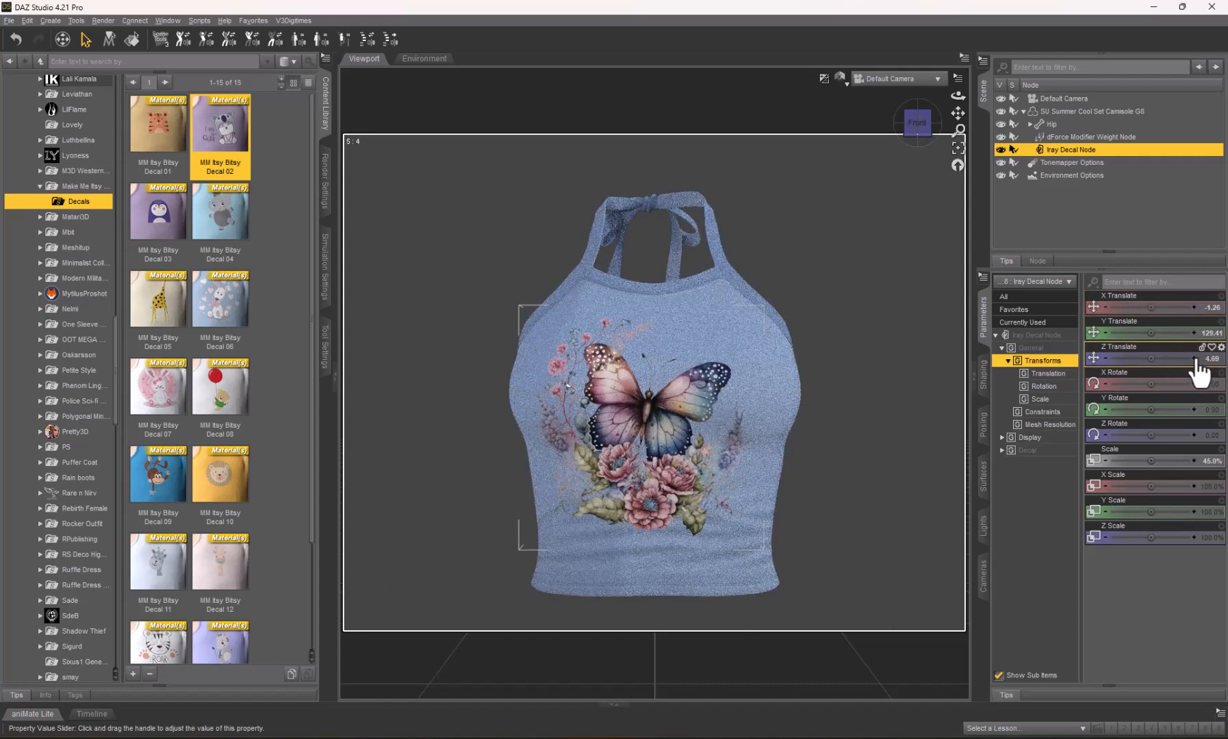
{"action": "left_click", "coordinate": [1195, 358]}
{"action": "left_click", "coordinate": [1195, 359]}
{"action": "left_click", "coordinate": [1195, 359]}
{"action": "left_click", "coordinate": [1105, 360]}
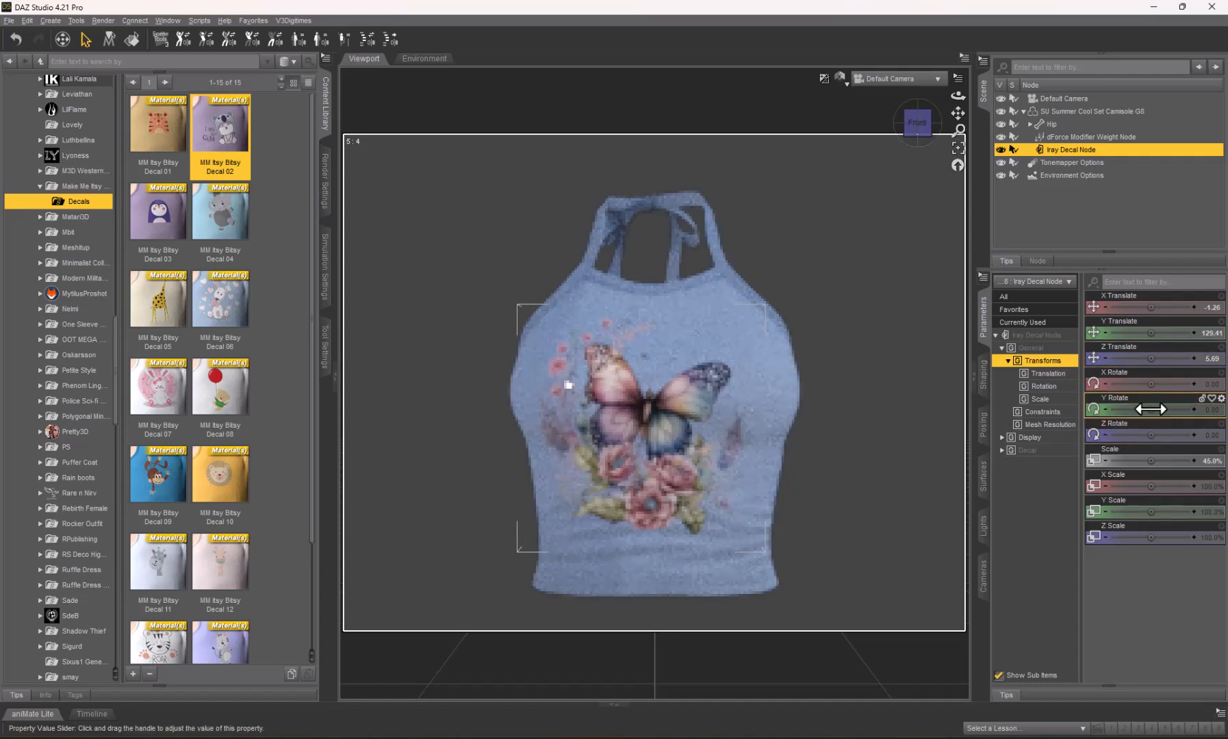
Try a Y Rotate of about 10.5 on the decal and reset the rotation to 0.
{"action": "left_click_drag", "start_coordinate": [1150, 408], "coordinate": [1170, 409]}
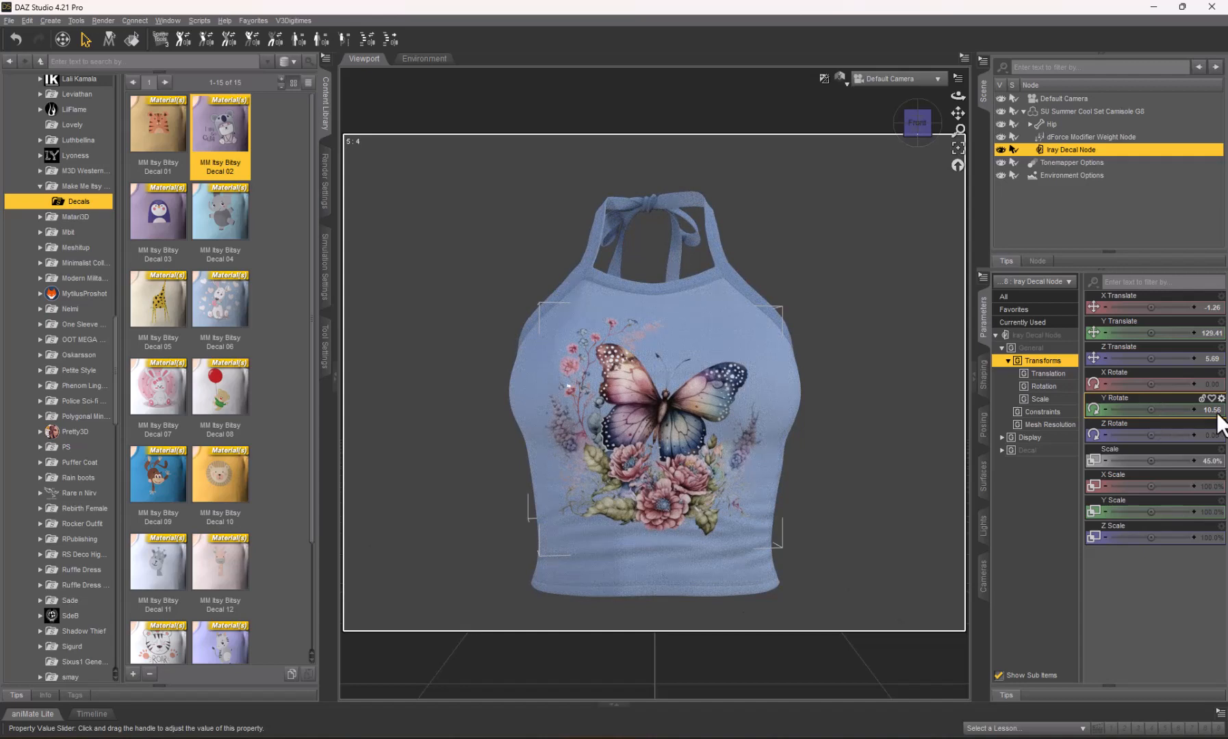
{"action": "left_click", "coordinate": [1215, 412]}
{"action": "type", "text": "0"}
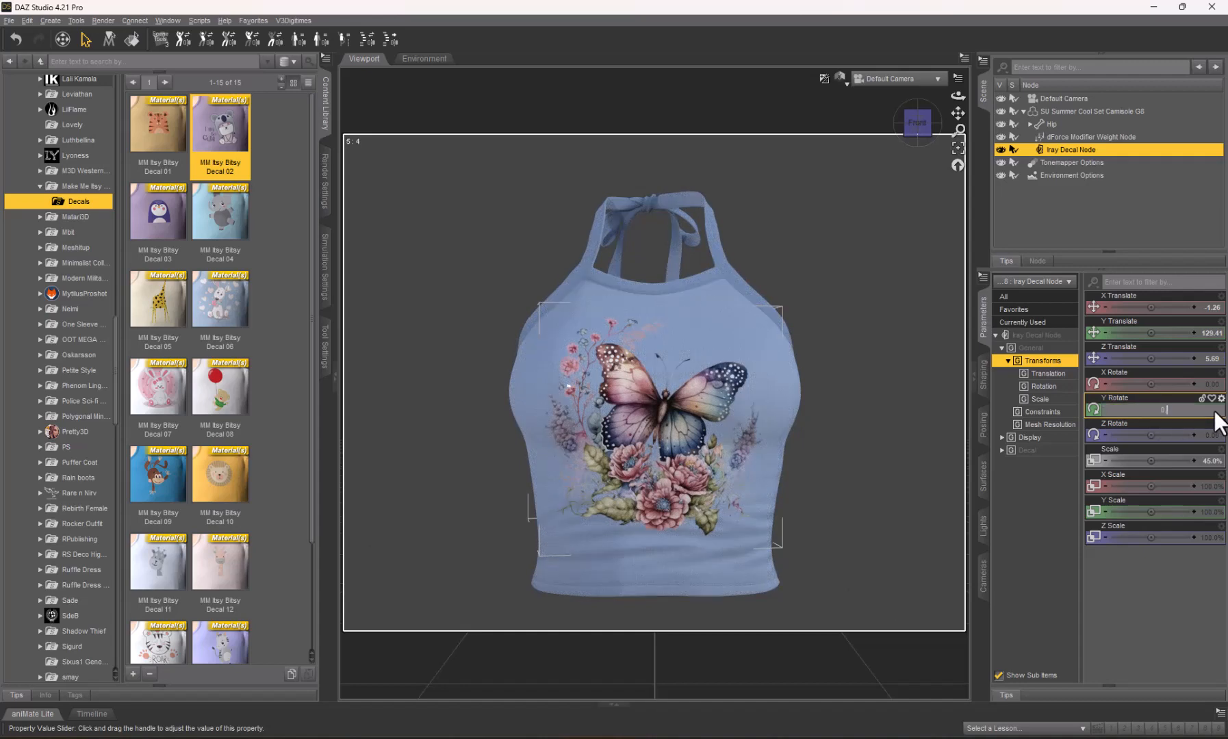
{"action": "key", "text": "Return"}
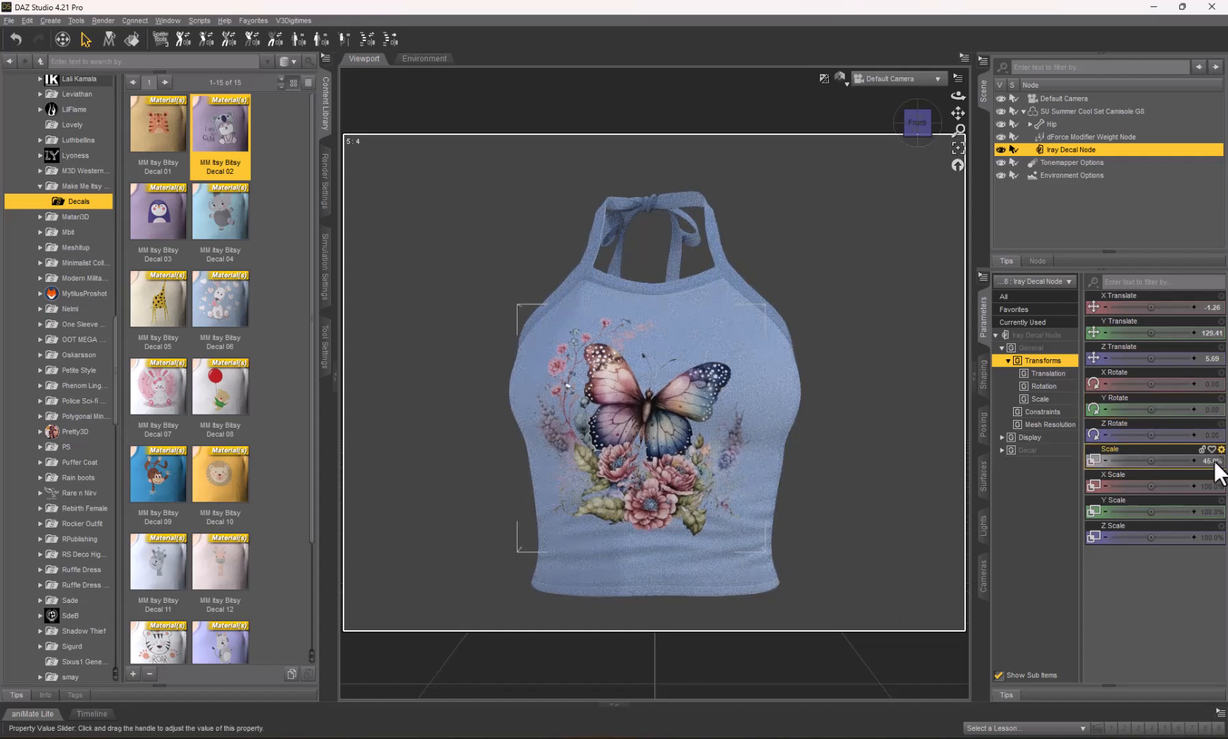
Try a Scale of 50% on the decal and return it to 45%.
{"action": "left_click", "coordinate": [1212, 463]}
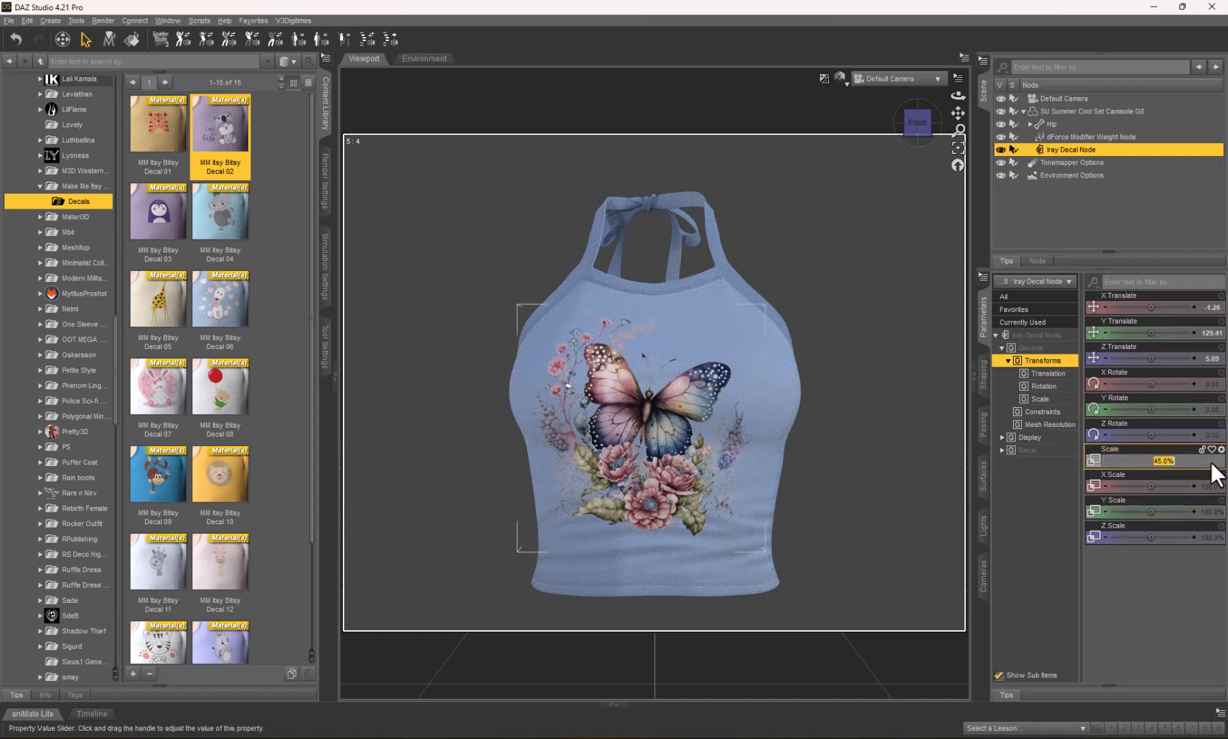
{"action": "type", "text": "50"}
{"action": "key", "text": "Return"}
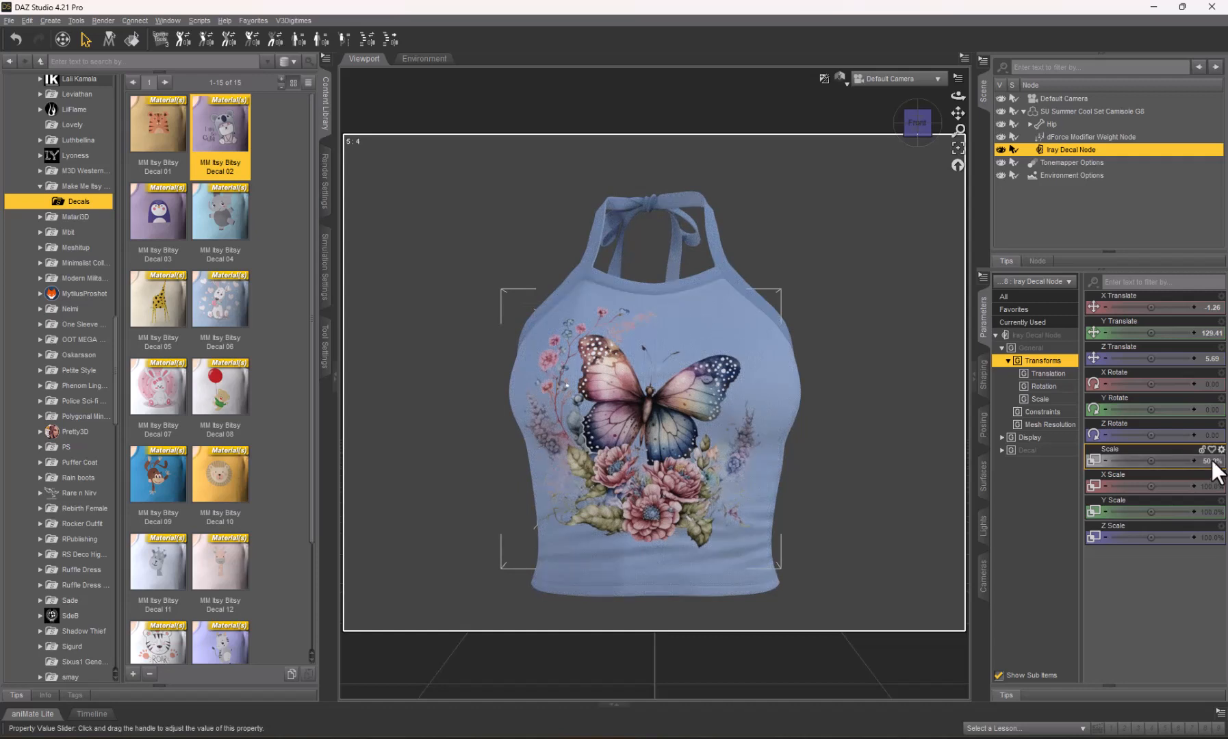
{"action": "left_click", "coordinate": [1212, 463]}
{"action": "type", "text": "45"}
{"action": "key", "text": "Return"}
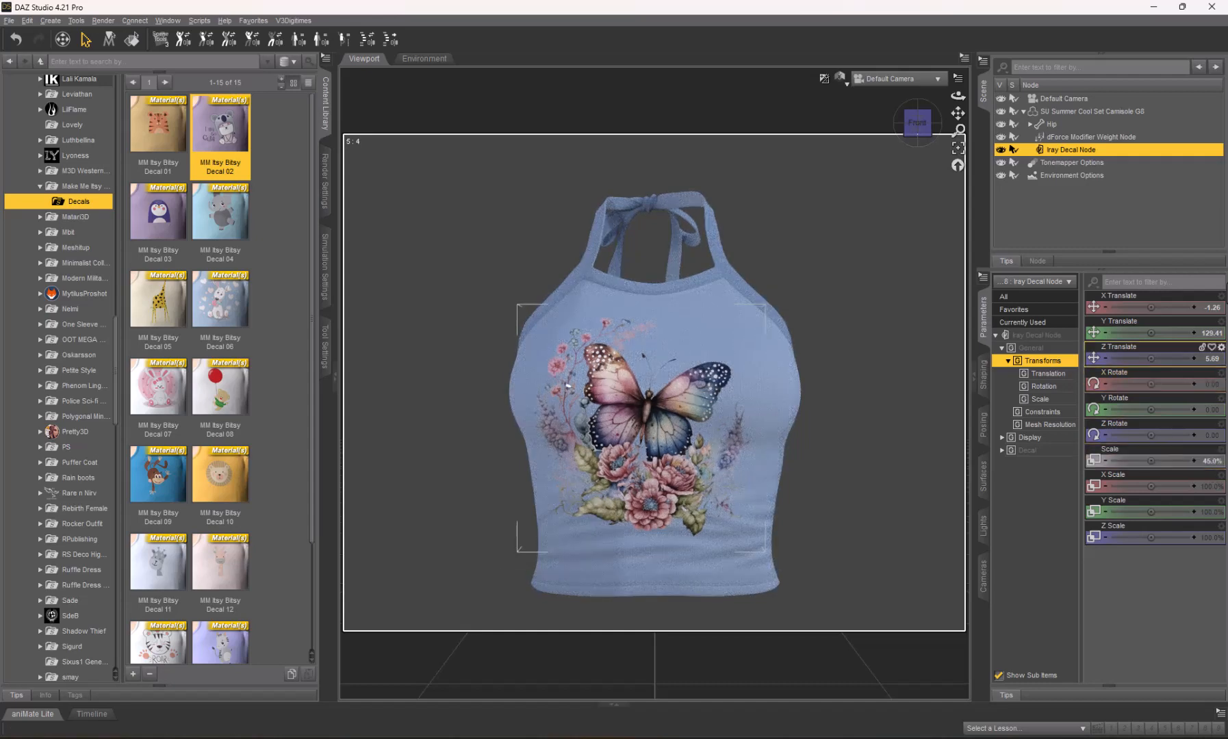
Deselect the Iray Decal Node, render the camisole to a new window and examine the fabric and decal detail at full size.
{"action": "left_click", "coordinate": [1156, 216]}
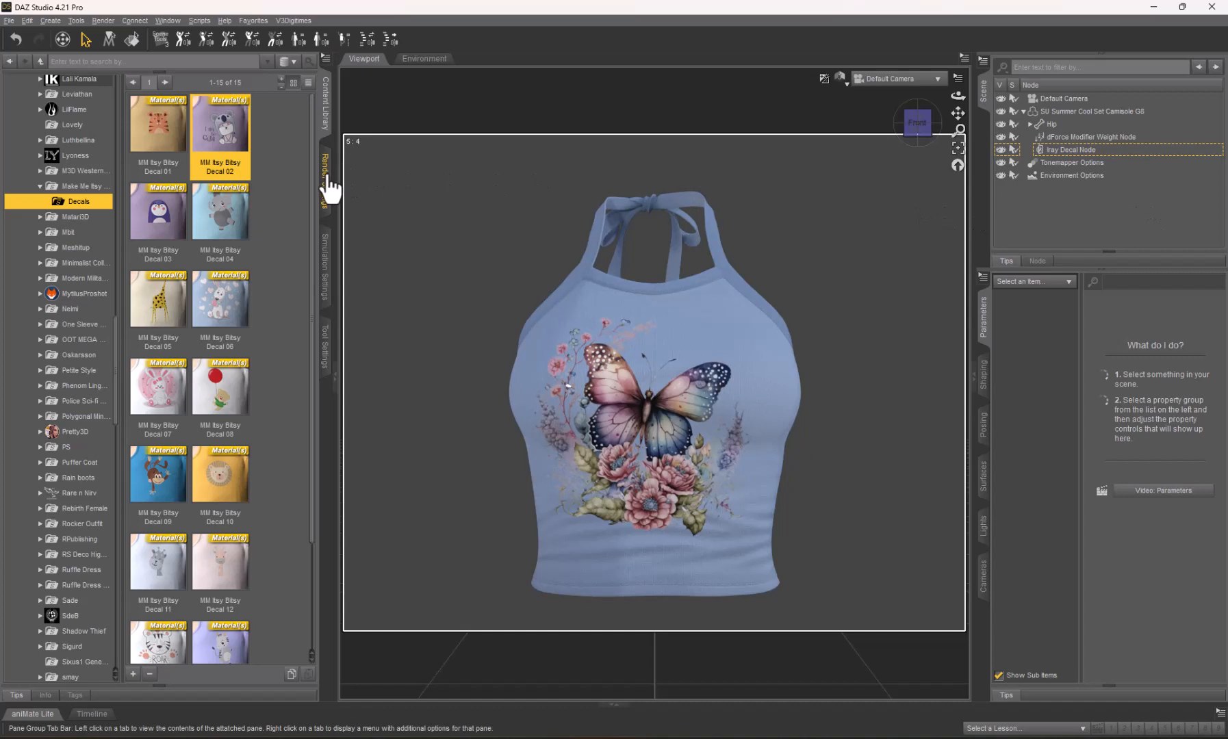
{"action": "left_click", "coordinate": [328, 180]}
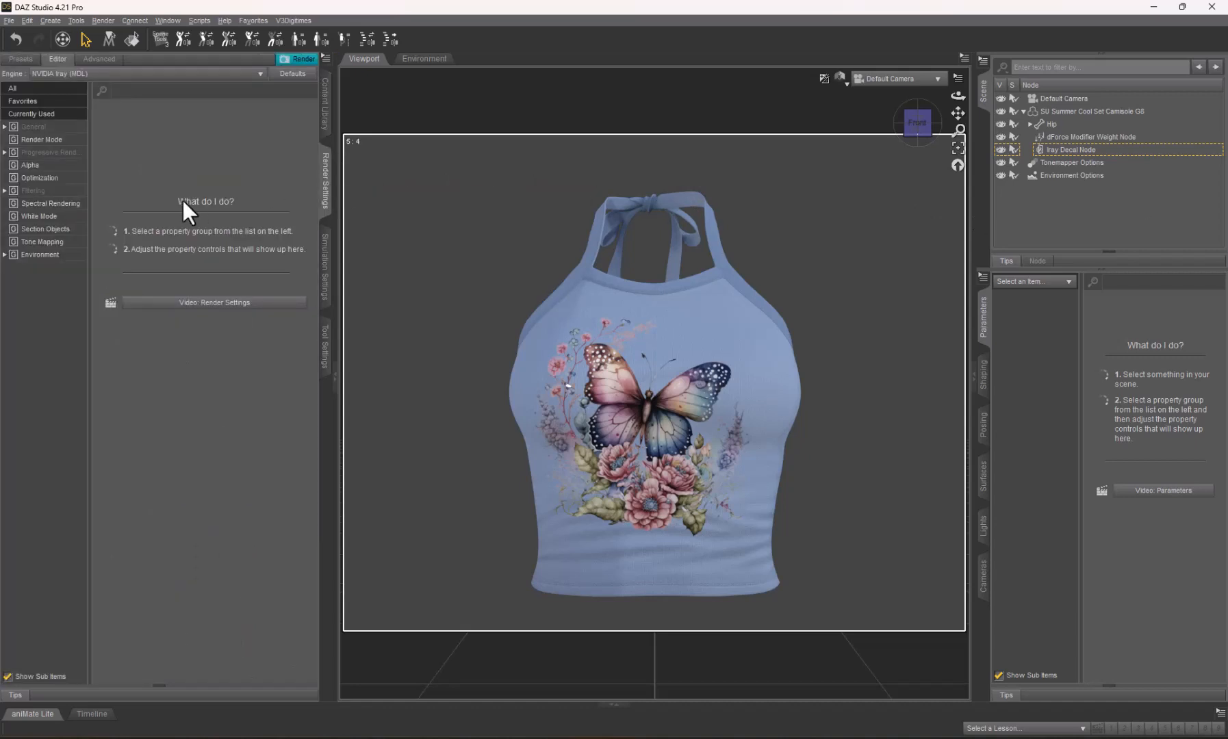
{"action": "left_click", "coordinate": [44, 127]}
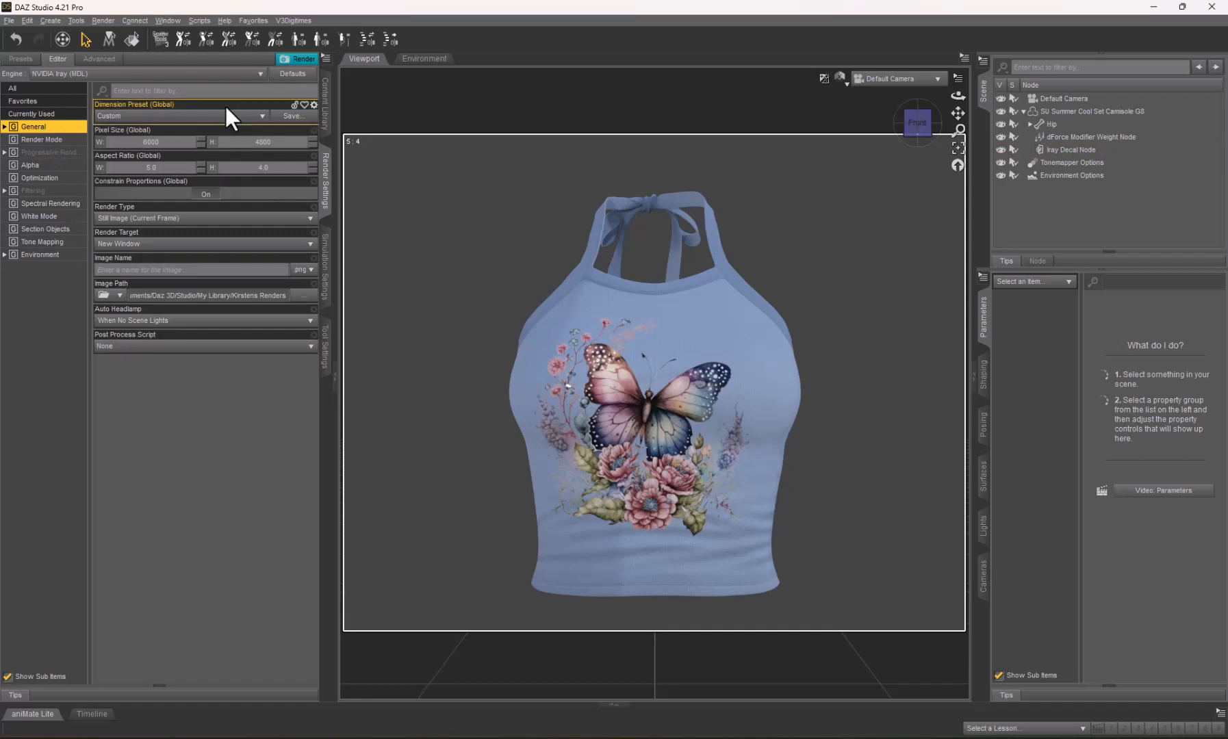
{"action": "left_click", "coordinate": [299, 62]}
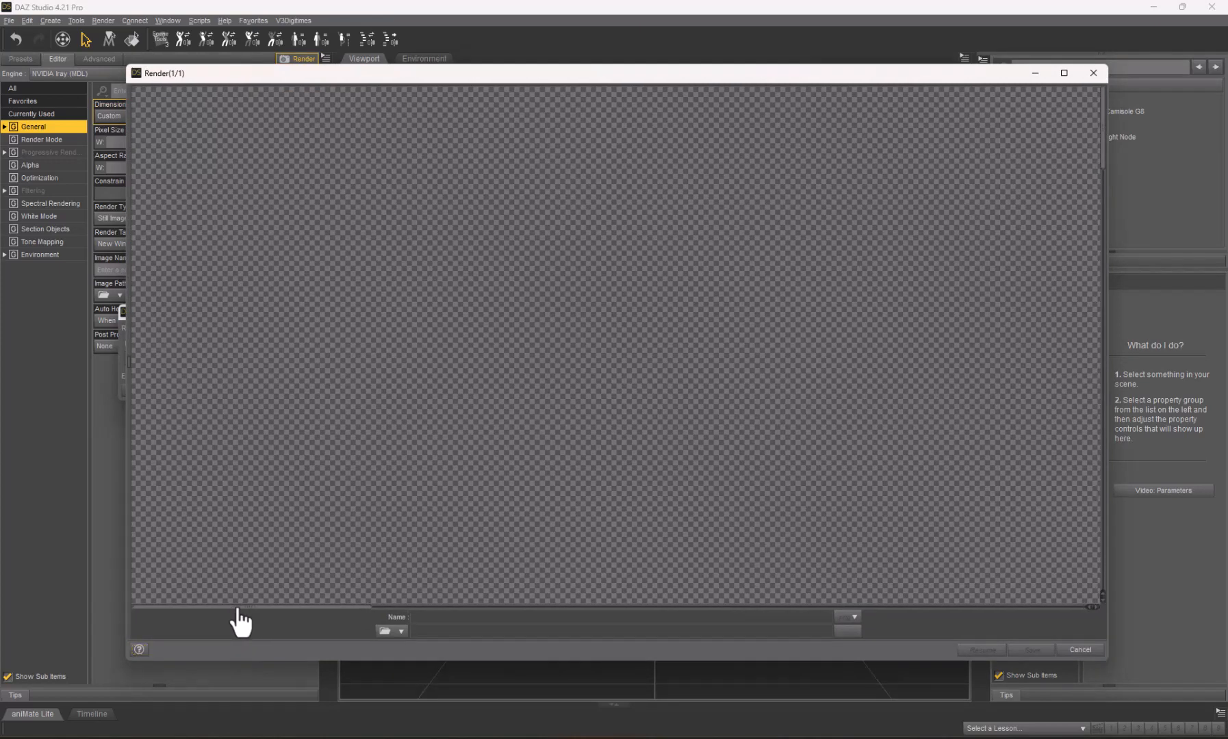
{"action": "left_click_drag", "start_coordinate": [236, 607], "coordinate": [595, 607]}
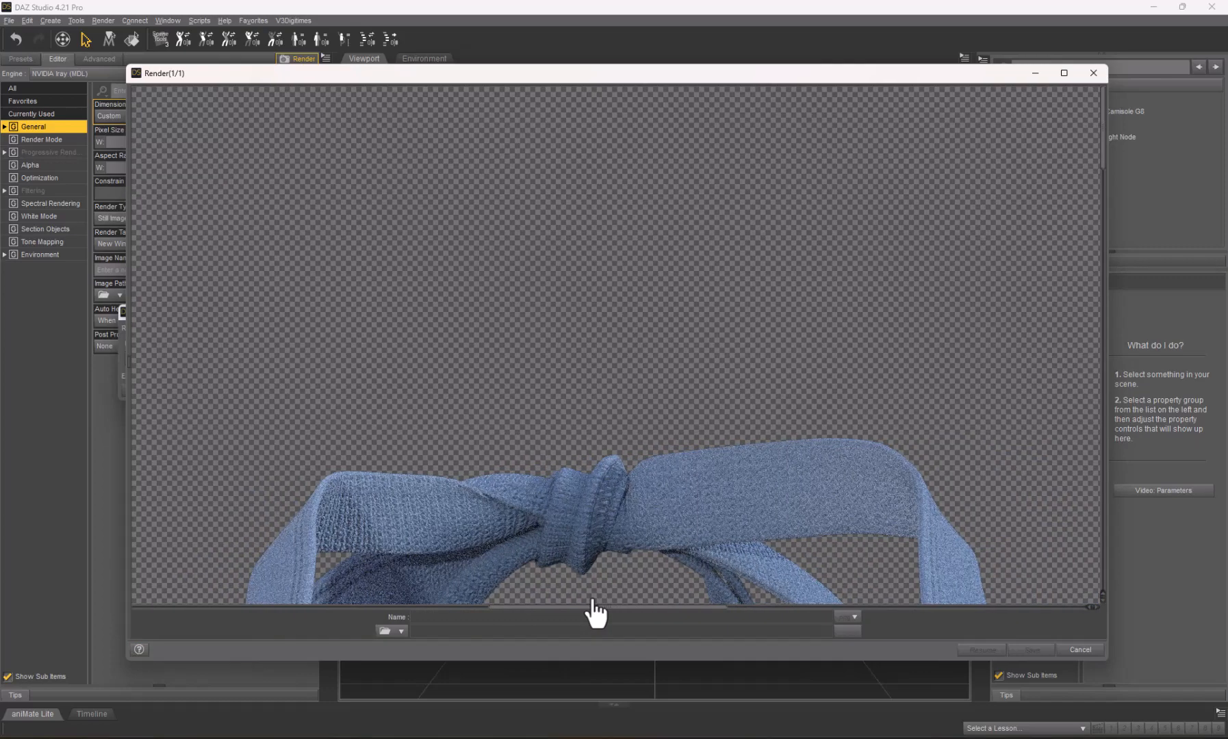
{"action": "scroll", "coordinate": [633, 487], "scroll_direction": "down", "scroll_amount": 5}
{"action": "scroll", "coordinate": [633, 486], "scroll_direction": "down", "scroll_amount": 10}
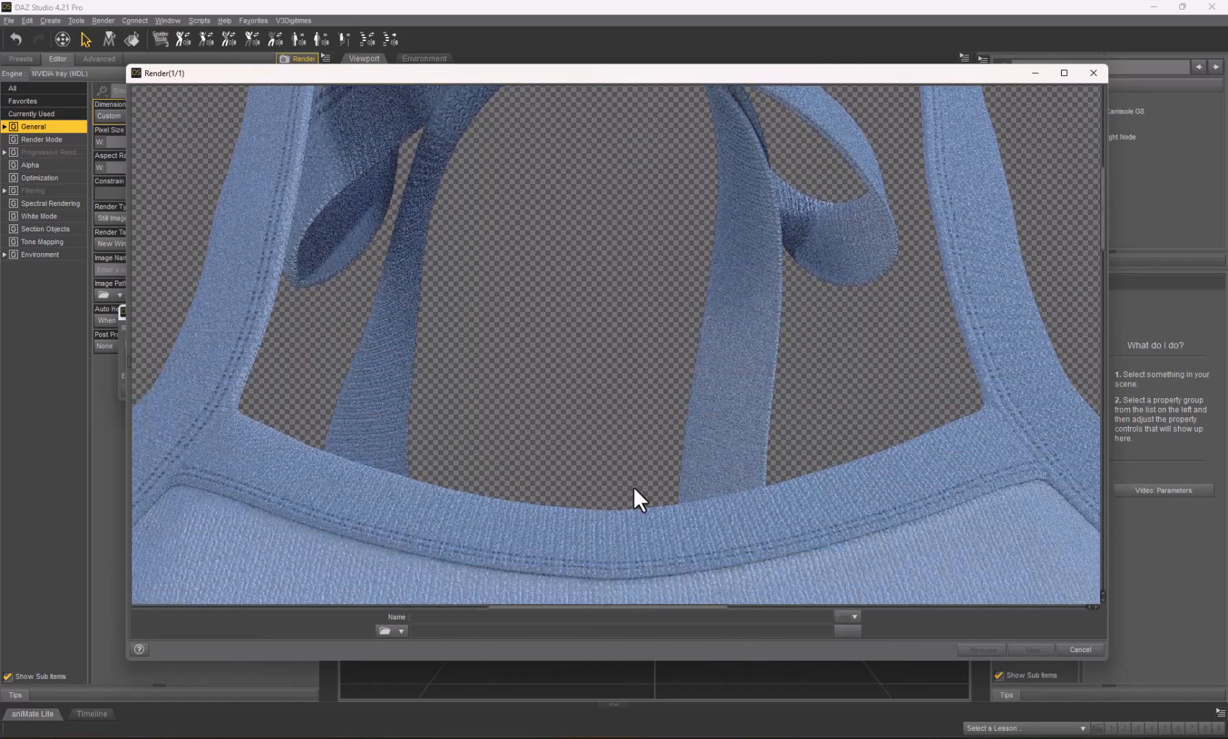
{"action": "scroll", "coordinate": [633, 486], "scroll_direction": "down", "scroll_amount": 3}
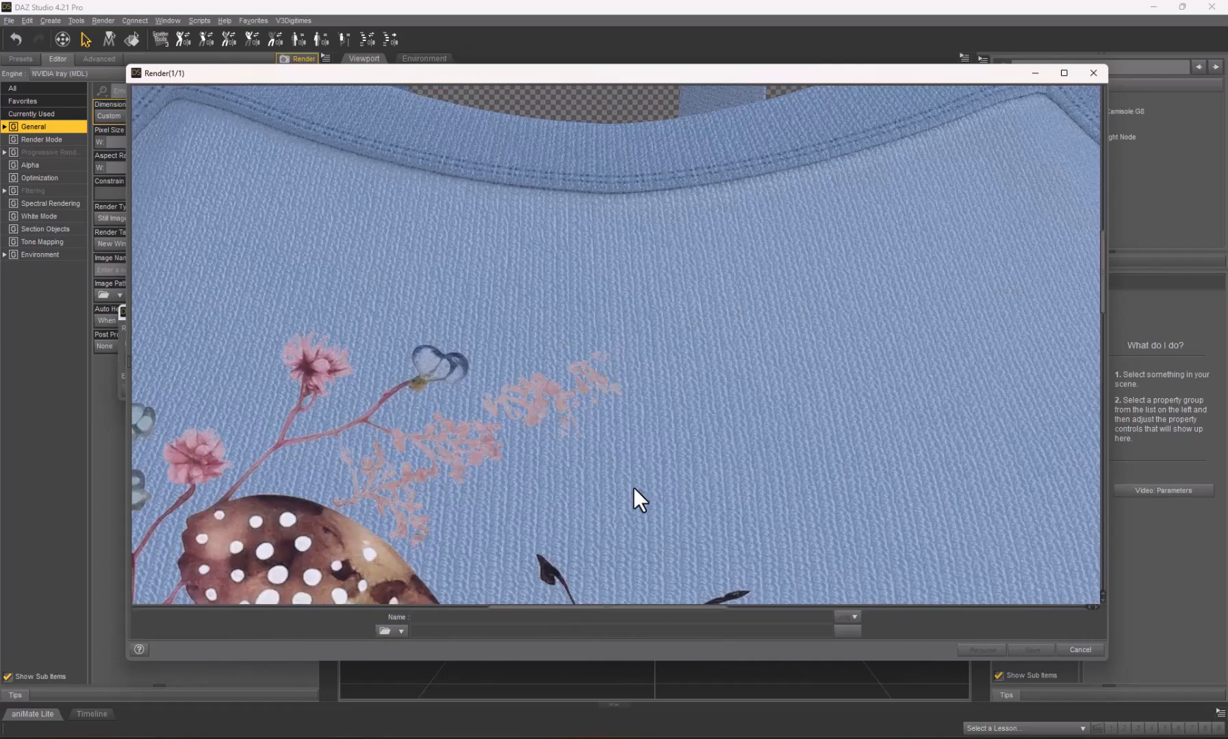
Examine how the butterfly wings, flowers and surrounding fabric texture look in the full-size render.
{"action": "scroll", "coordinate": [633, 488], "scroll_direction": "down", "scroll_amount": 9}
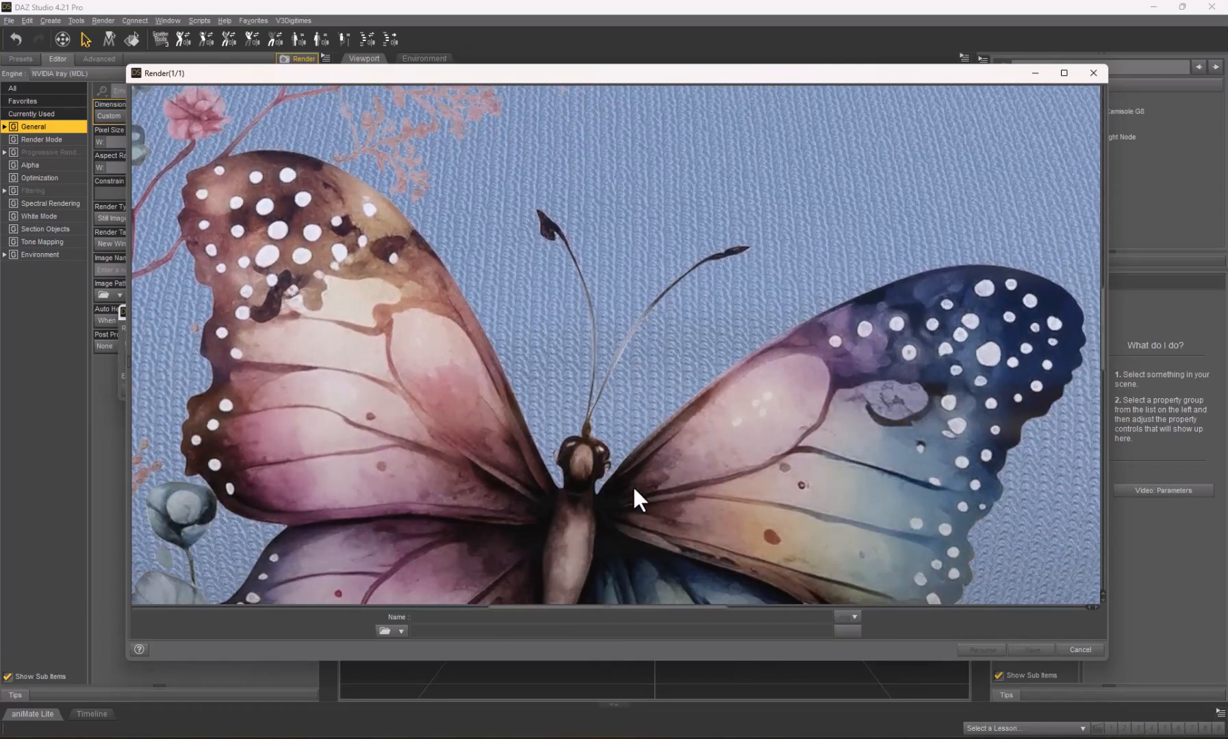
{"action": "scroll", "coordinate": [632, 485], "scroll_direction": "down", "scroll_amount": 9}
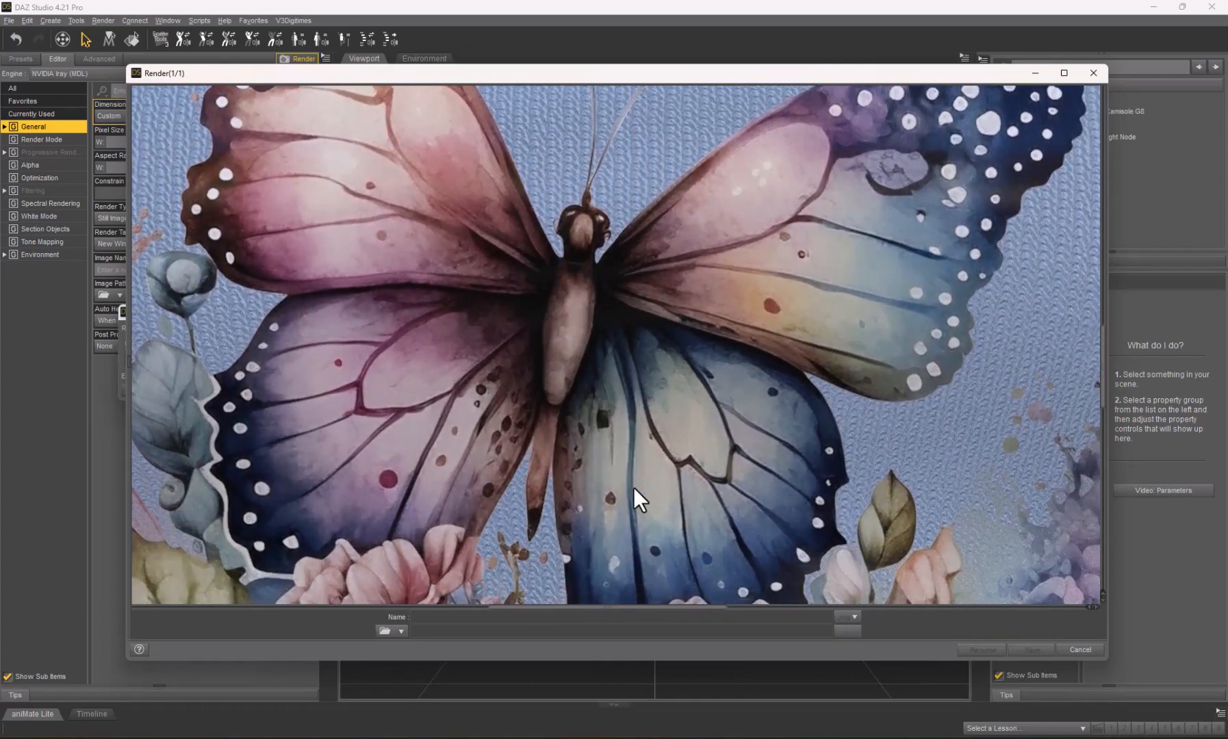
{"action": "scroll", "coordinate": [634, 487], "scroll_direction": "down", "scroll_amount": 4}
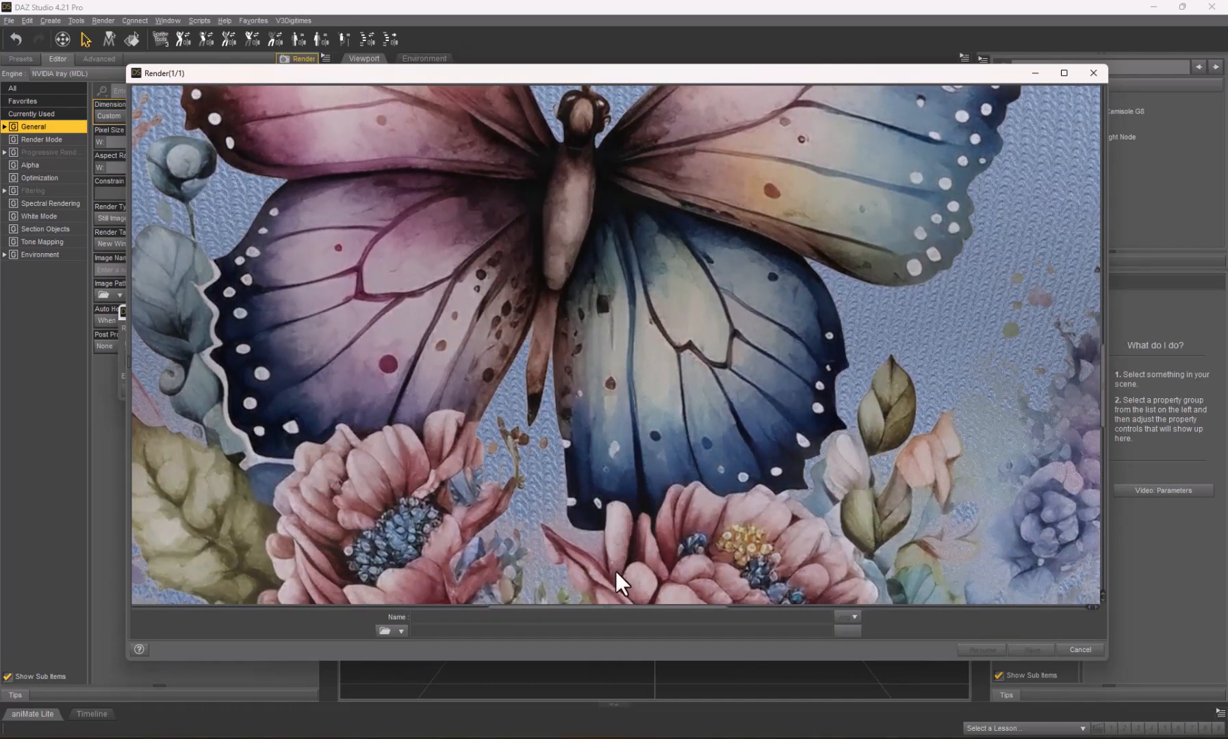
{"action": "left_click_drag", "start_coordinate": [614, 610], "coordinate": [518, 606]}
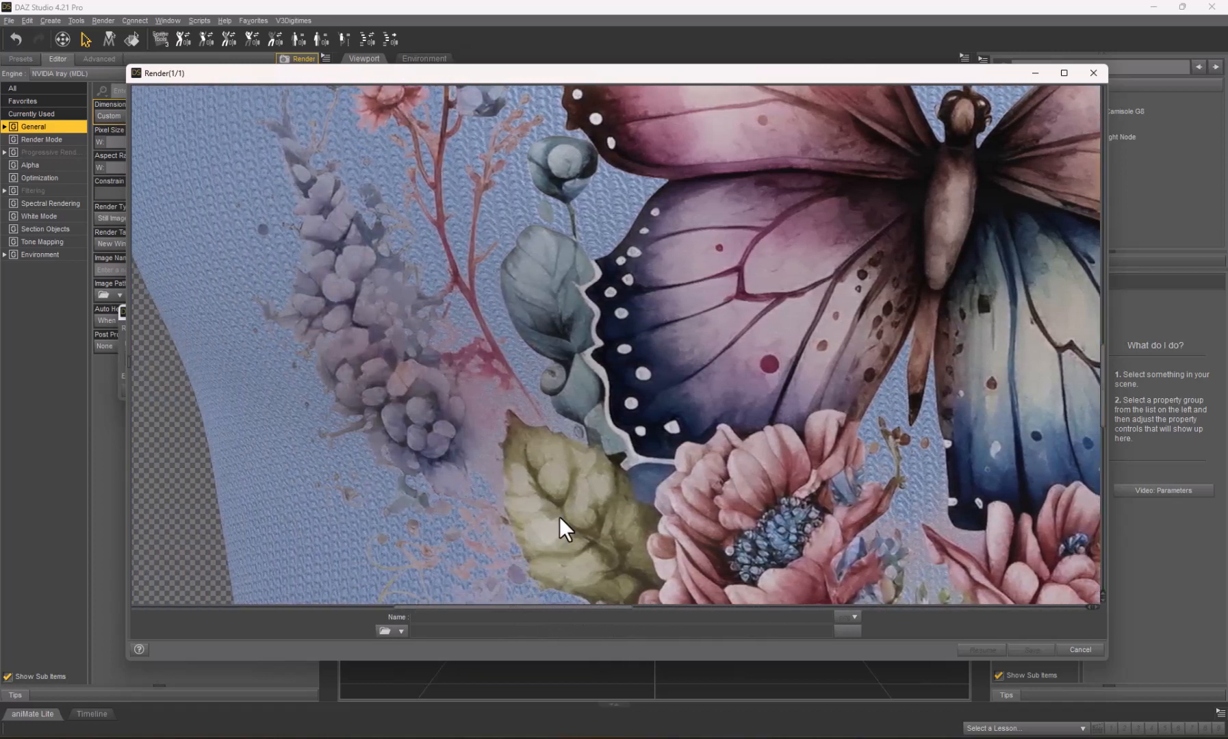
{"action": "scroll", "coordinate": [559, 517], "scroll_direction": "up", "scroll_amount": 5}
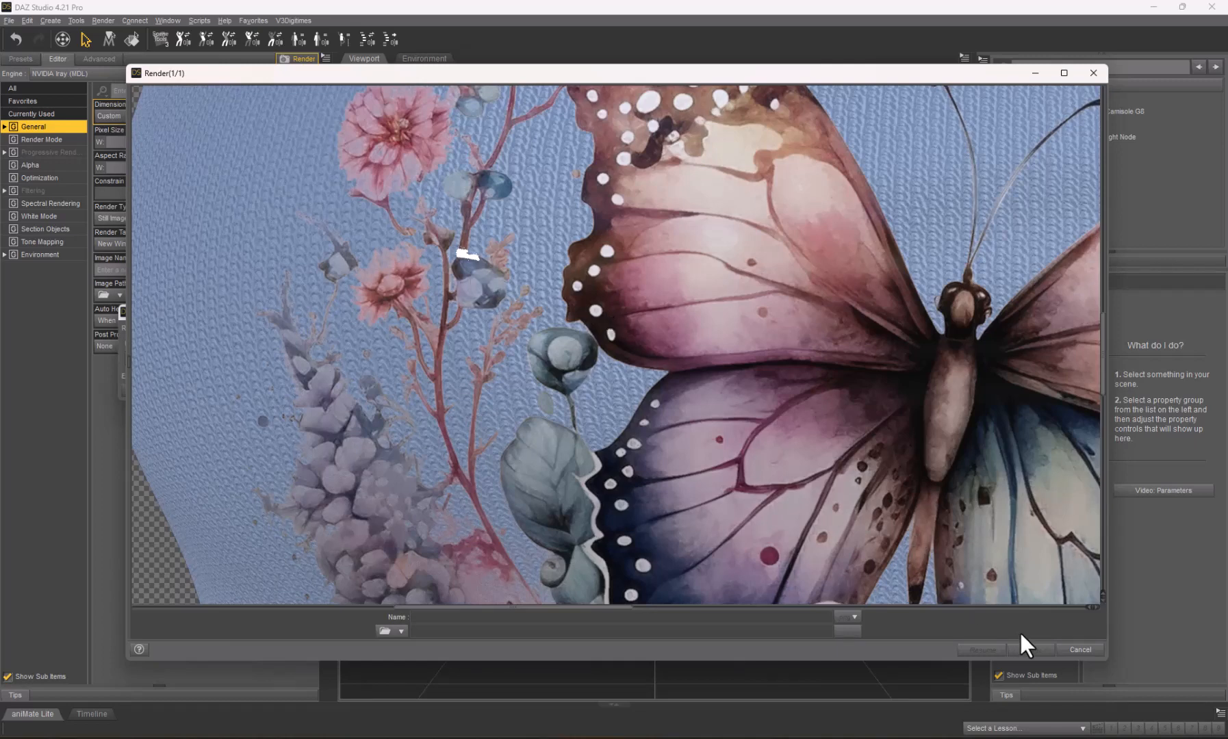
Cancel the running render and close its window without saving the image.
{"action": "left_click", "coordinate": [1080, 651]}
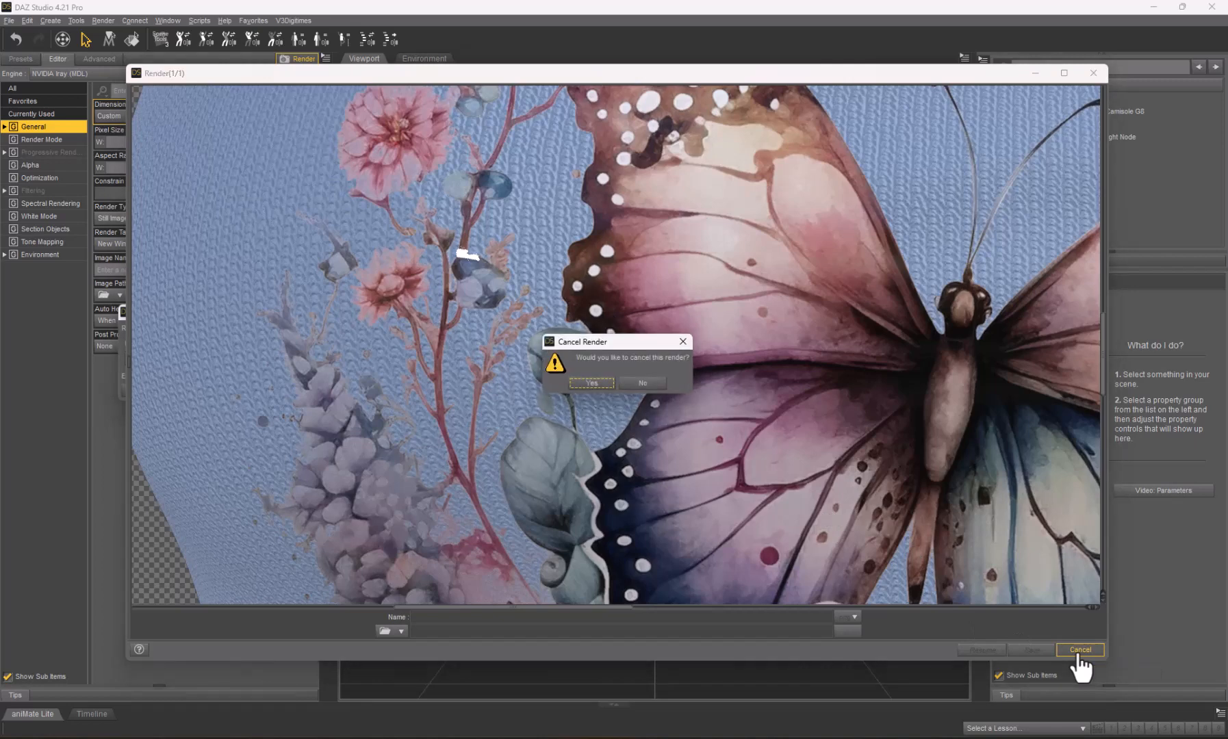
{"action": "left_click", "coordinate": [593, 384]}
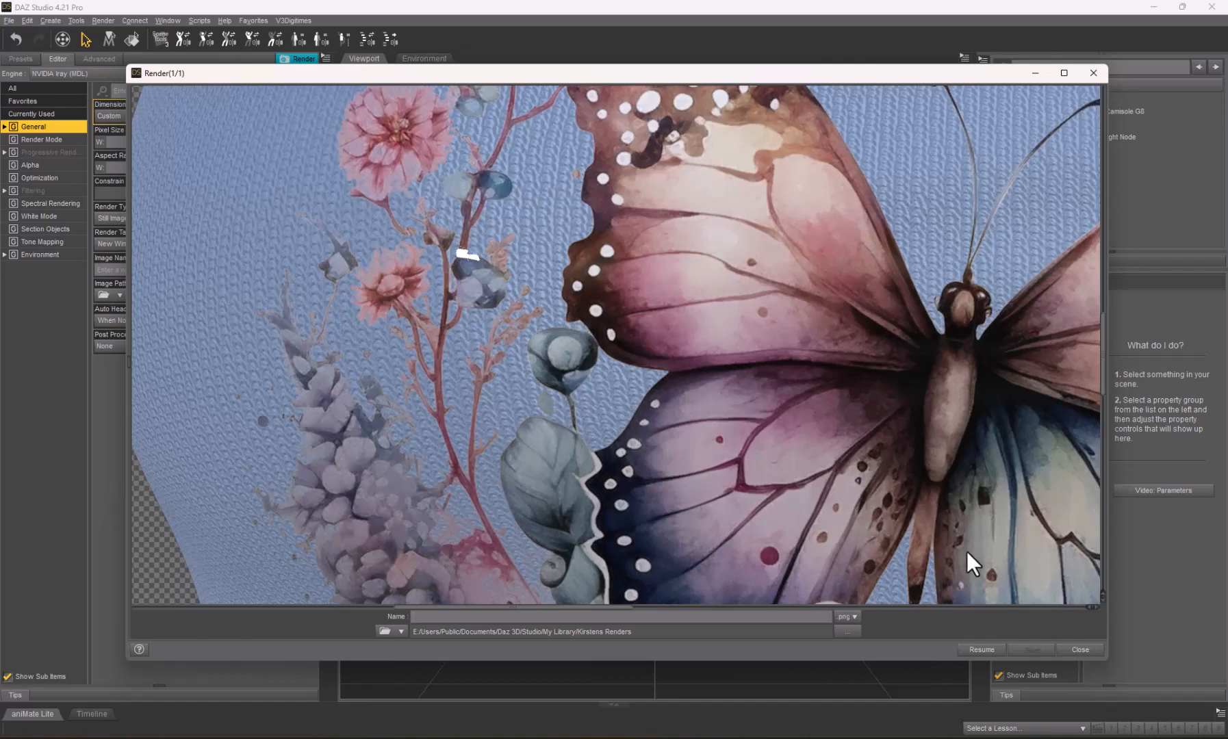
{"action": "left_click", "coordinate": [1080, 650]}
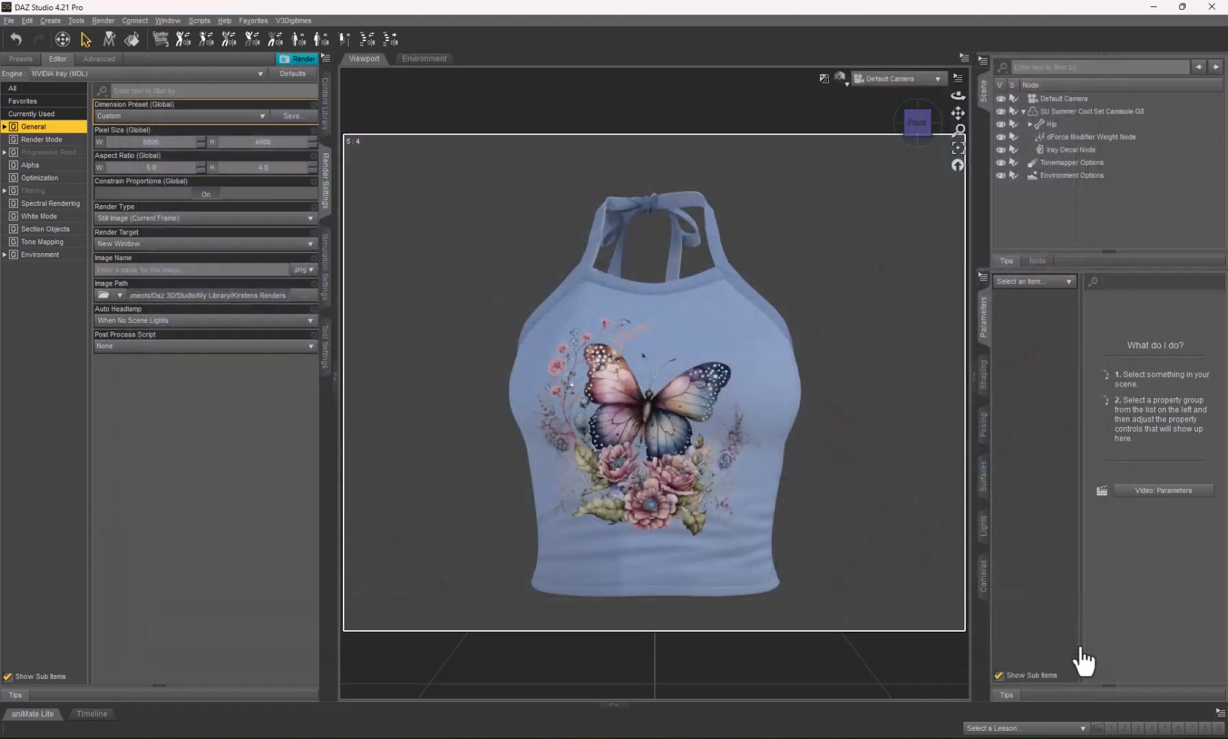
Set the Cutout Opacity of the Iray Decal Node's Front surface to 0.85.
{"action": "left_click", "coordinate": [1070, 149]}
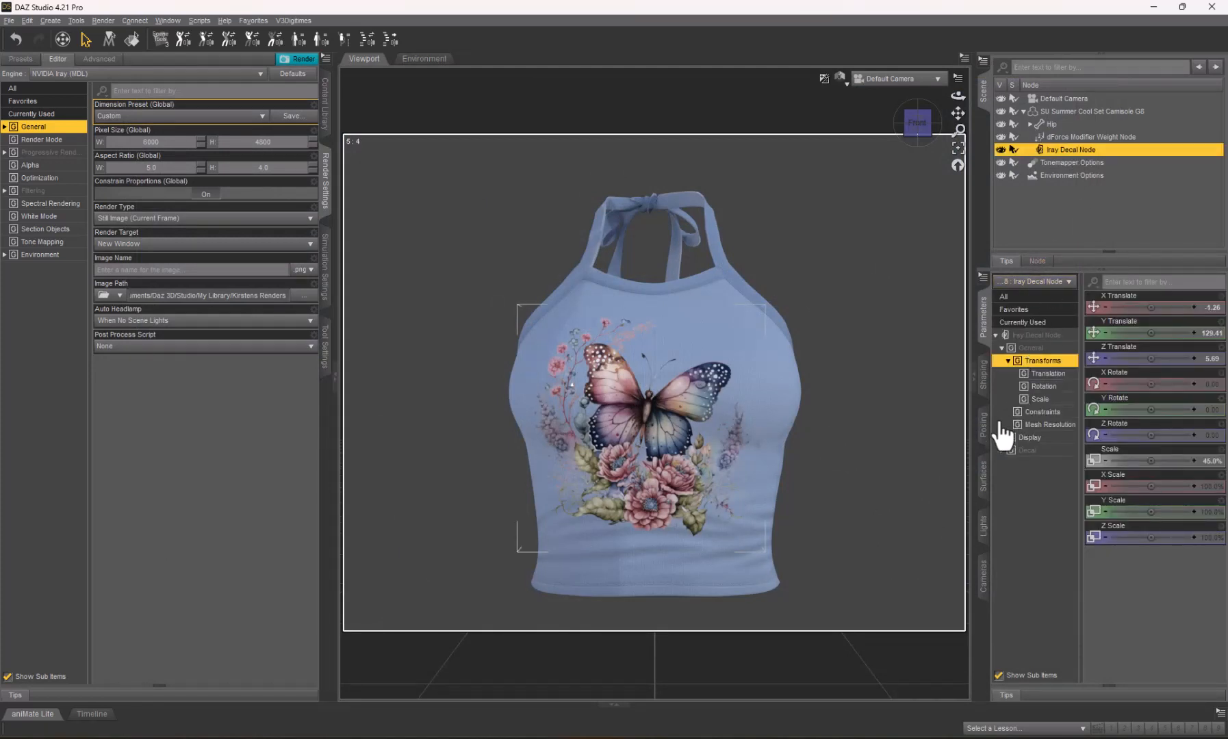
{"action": "left_click", "coordinate": [984, 474]}
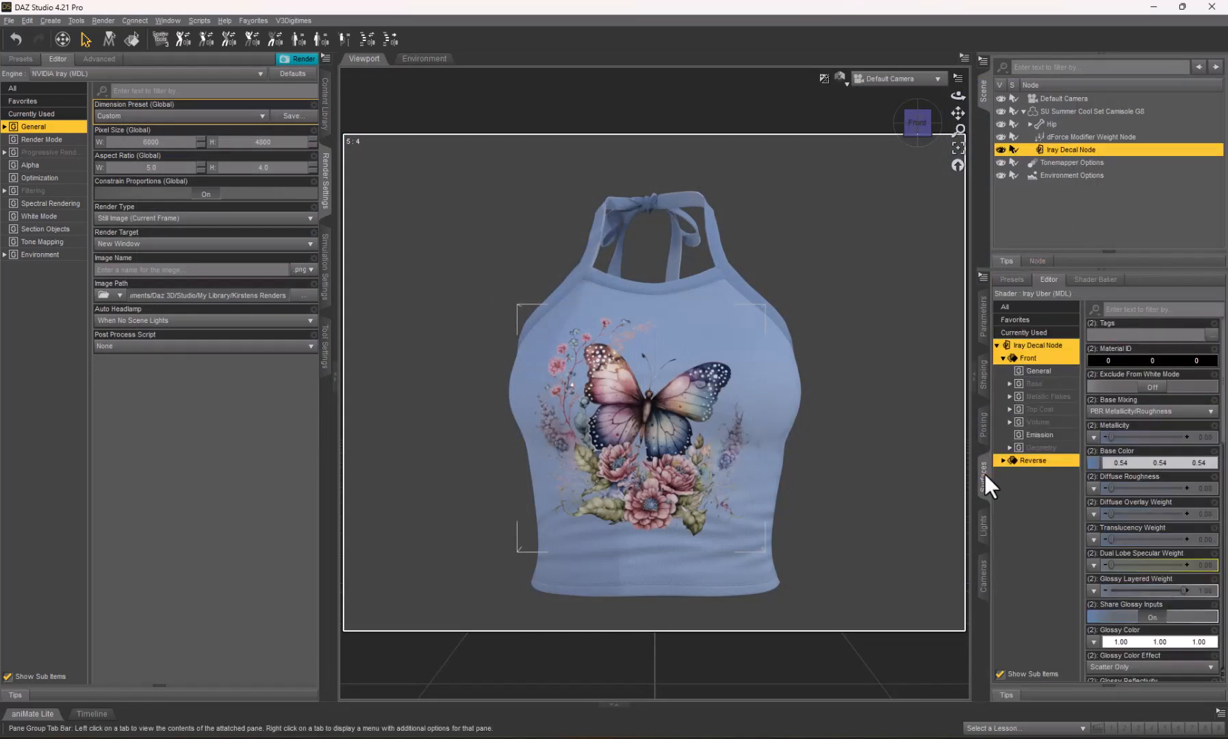
{"action": "left_click", "coordinate": [1037, 449]}
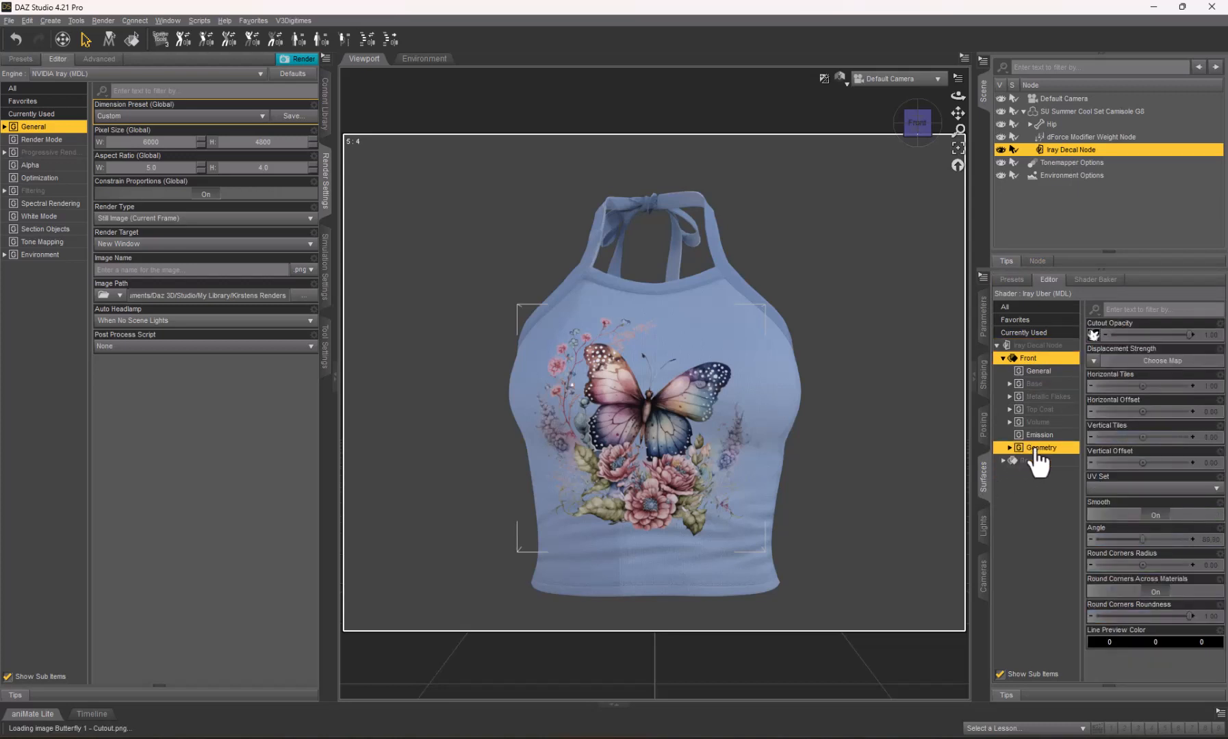
{"action": "left_click", "coordinate": [1211, 336]}
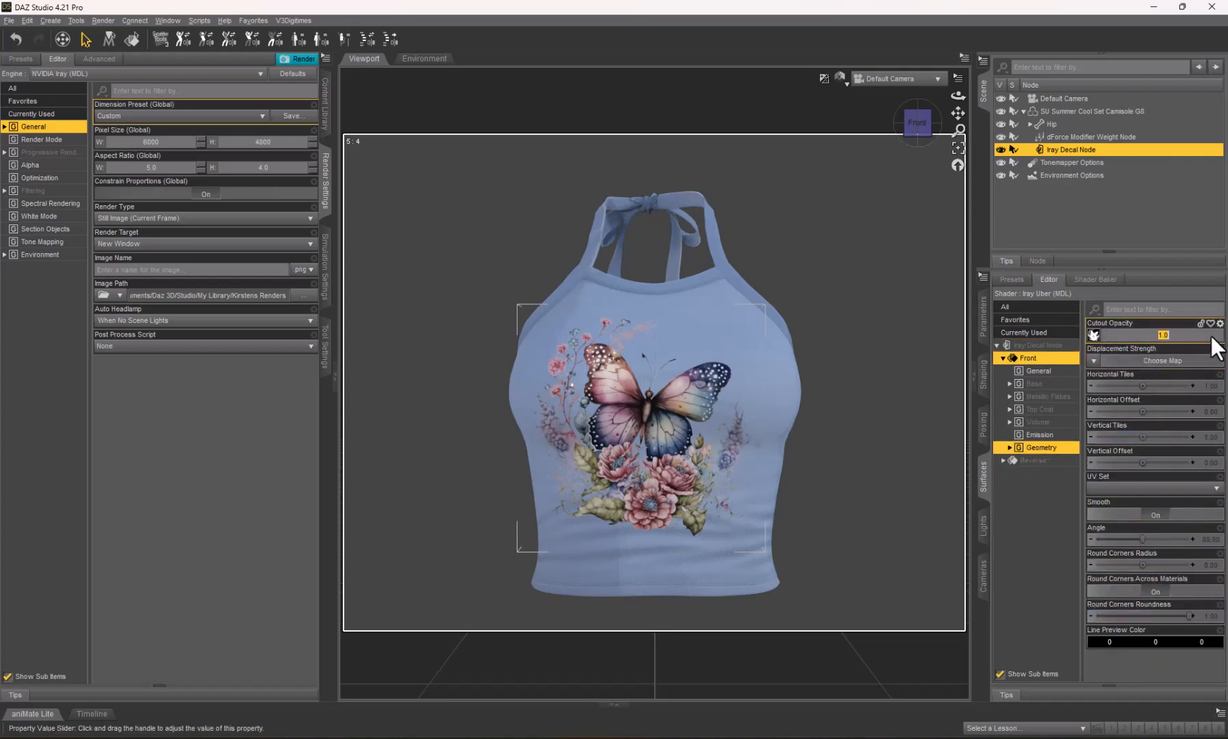
{"action": "type", "text": "0"}
{"action": "type", "text": ".05"}
{"action": "key", "text": "Return"}
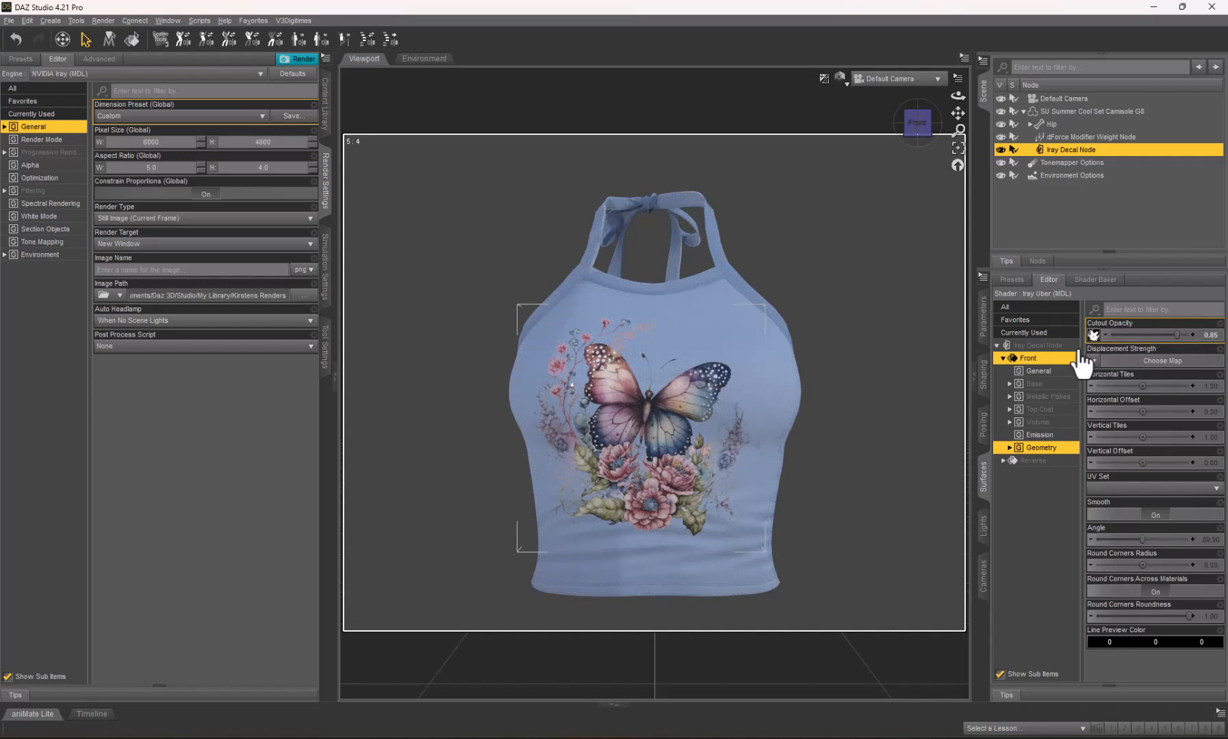
Move the decal to an X Translate of -0.20 and lower its Y Translate to about 128.61.
{"action": "left_click", "coordinate": [985, 322]}
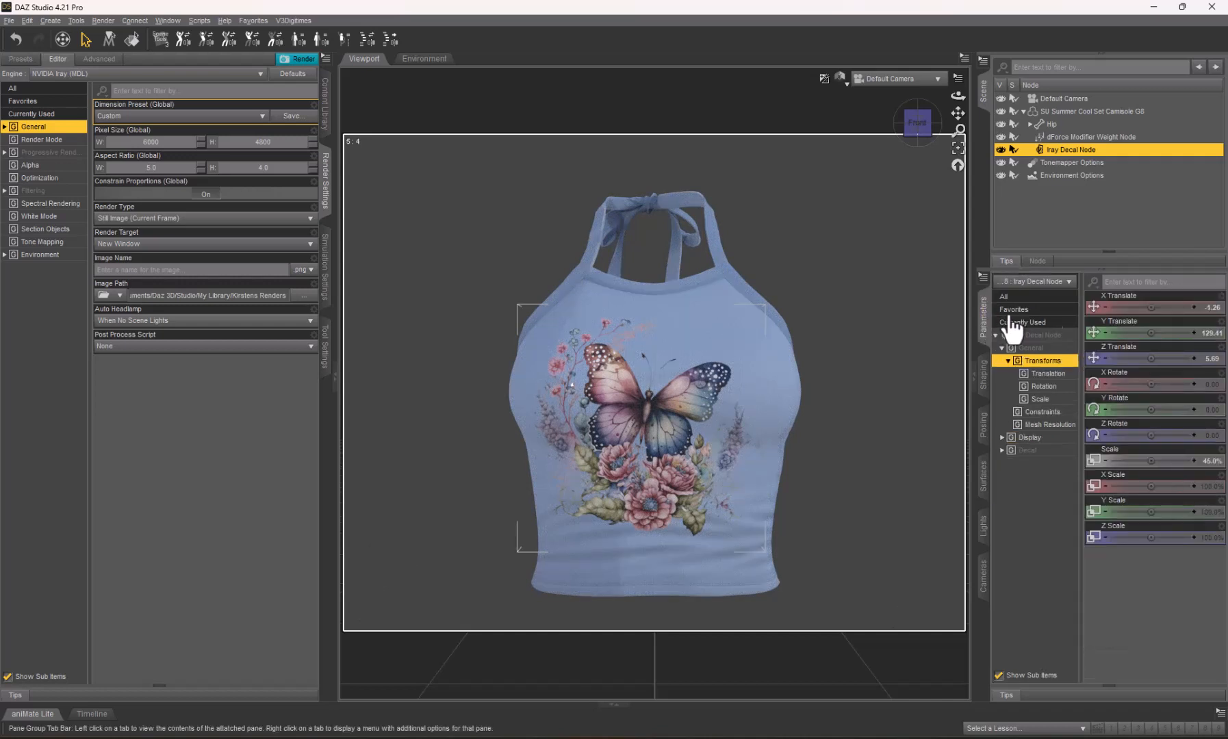
{"action": "left_click", "coordinate": [1194, 307]}
{"action": "left_click", "coordinate": [1194, 308]}
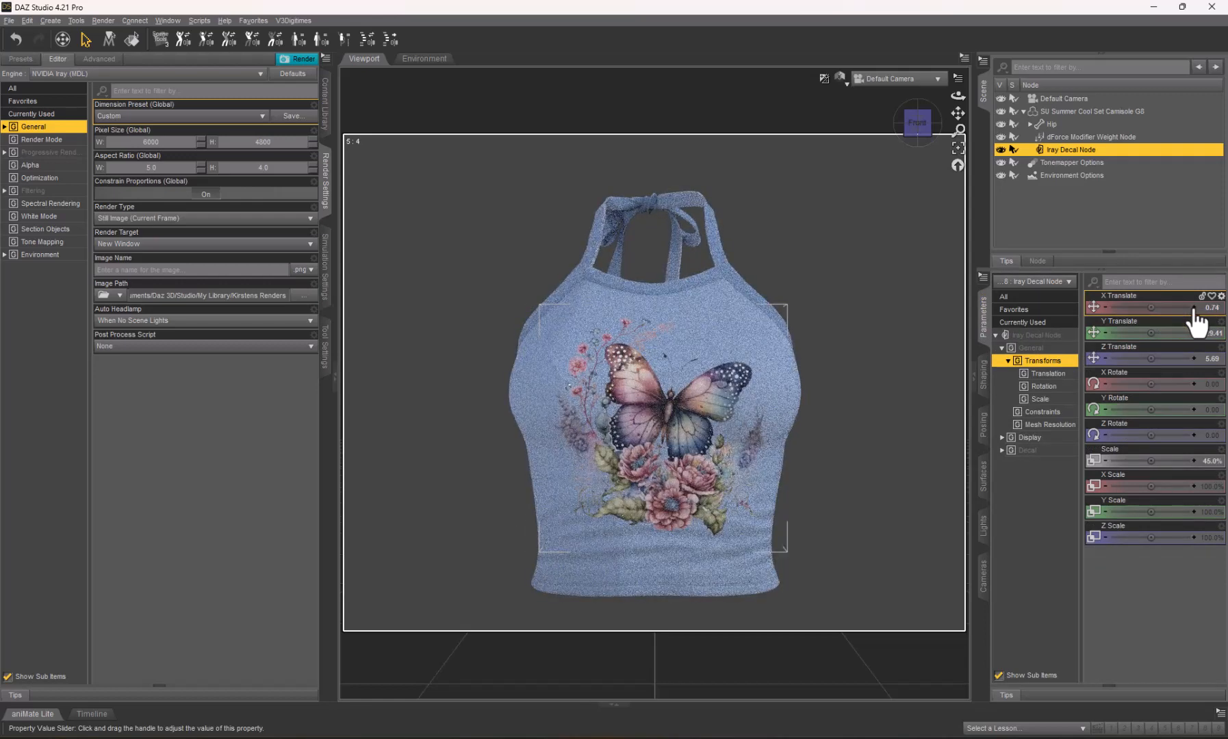
{"action": "left_click", "coordinate": [1194, 308]}
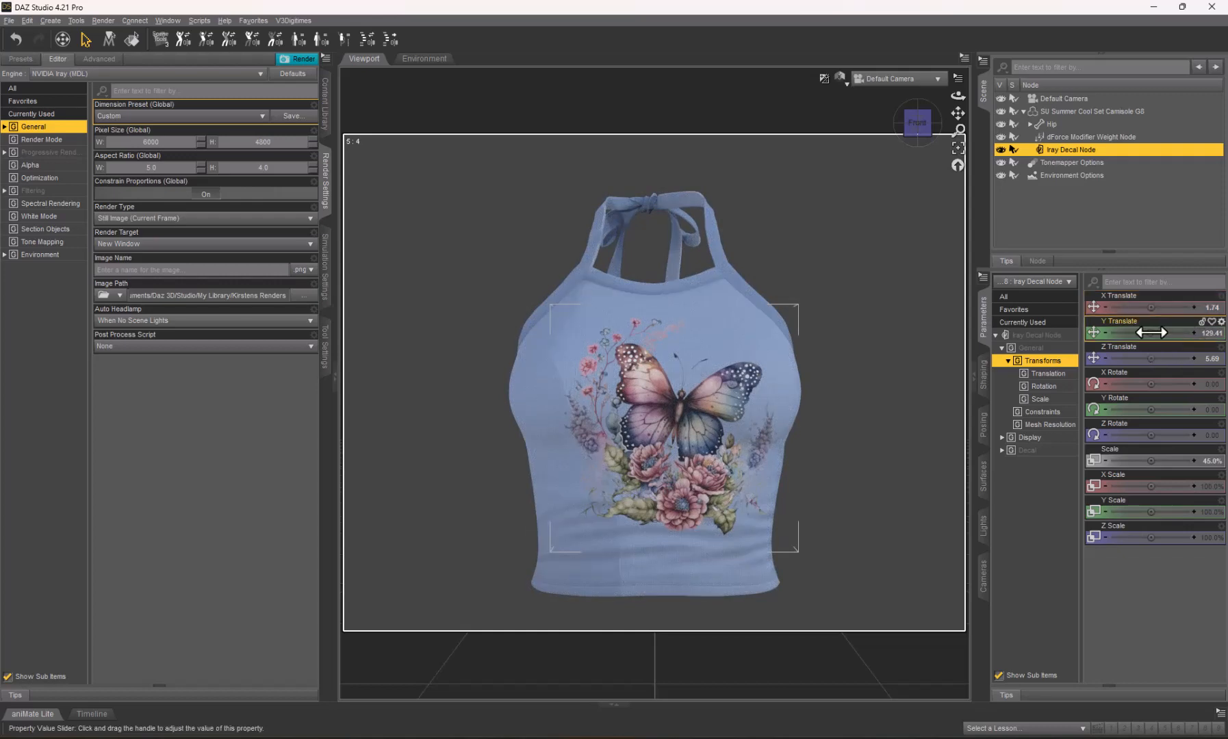
{"action": "left_click_drag", "start_coordinate": [1152, 332], "coordinate": [1144, 307]}
{"action": "left_click_drag", "start_coordinate": [1147, 307], "coordinate": [1151, 307]}
{"action": "mouse_move", "coordinate": [1151, 308]}
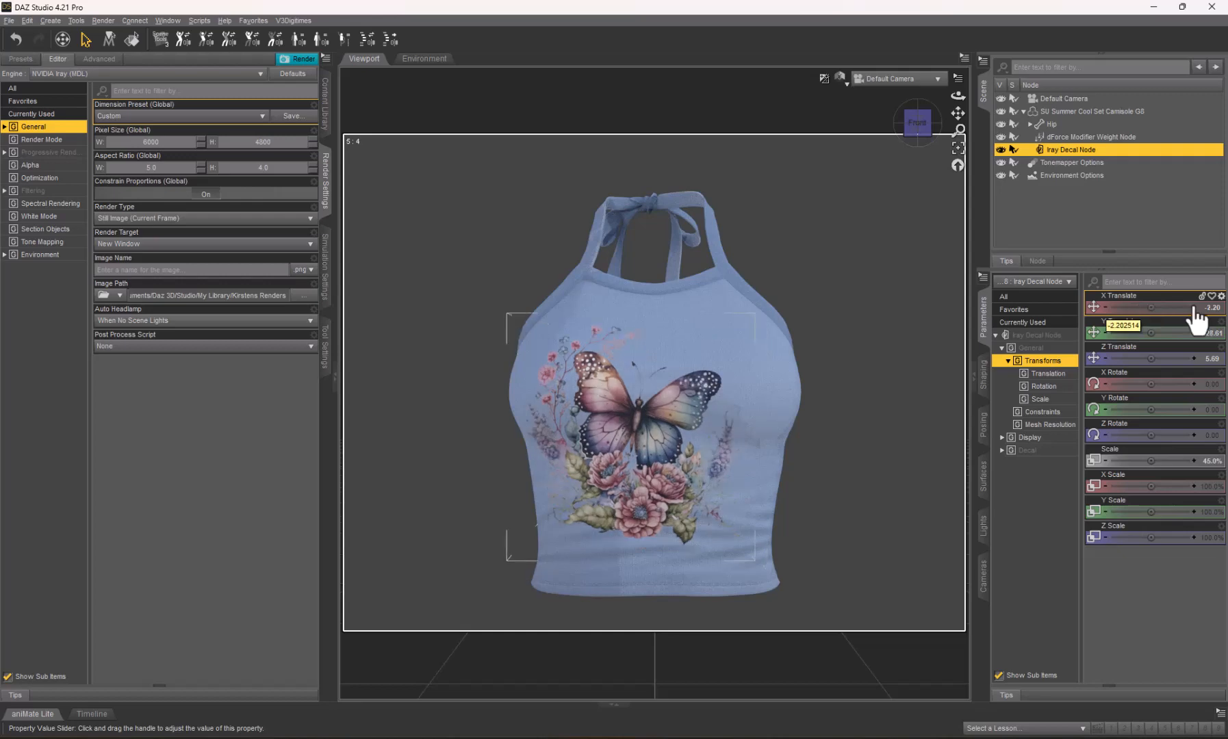
{"action": "left_click", "coordinate": [1194, 308]}
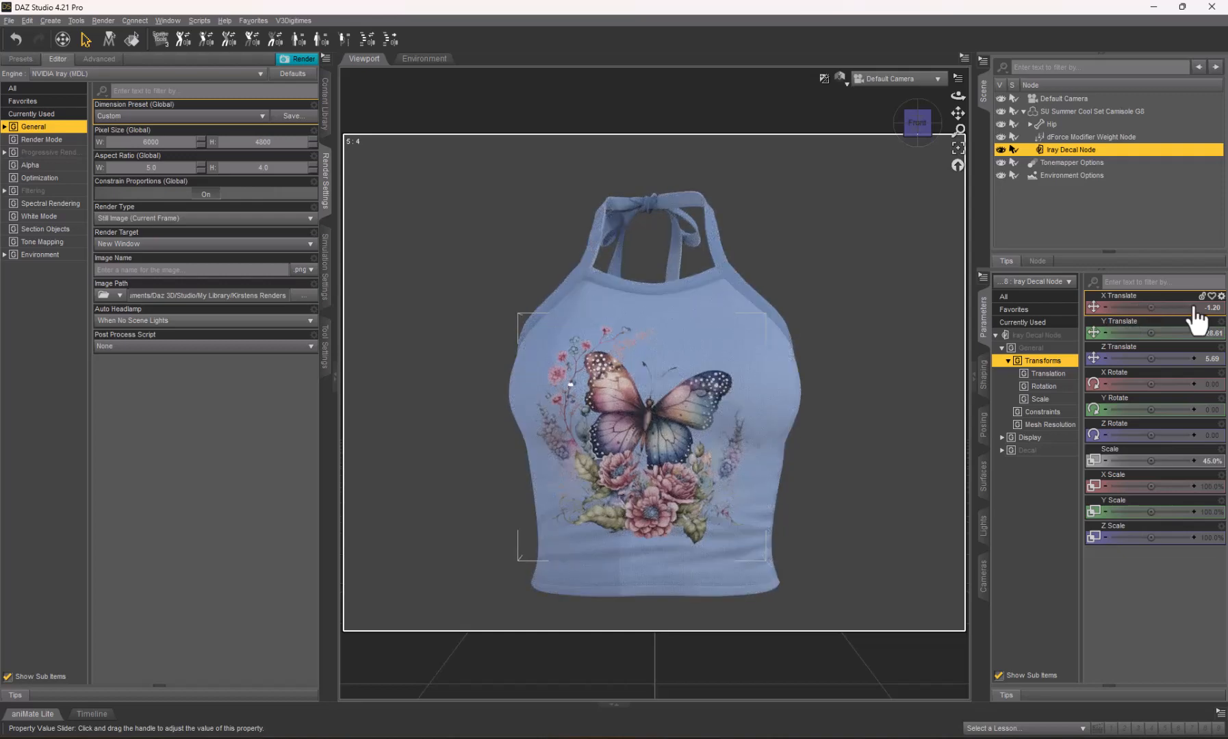
{"action": "left_click", "coordinate": [1194, 308]}
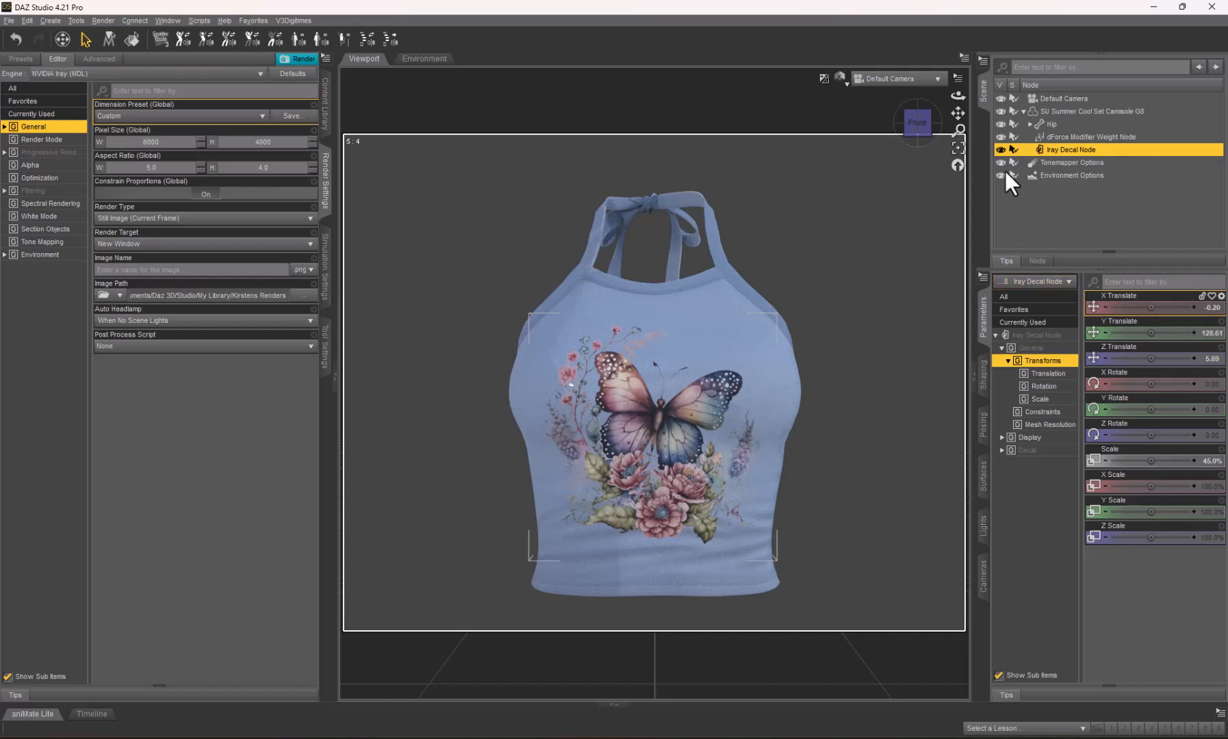
Check the decal's fabric texture up close and reduce the Front surface's Cutout Opacity to 0.75.
{"action": "left_click_drag", "start_coordinate": [960, 131], "coordinate": [959, 185]}
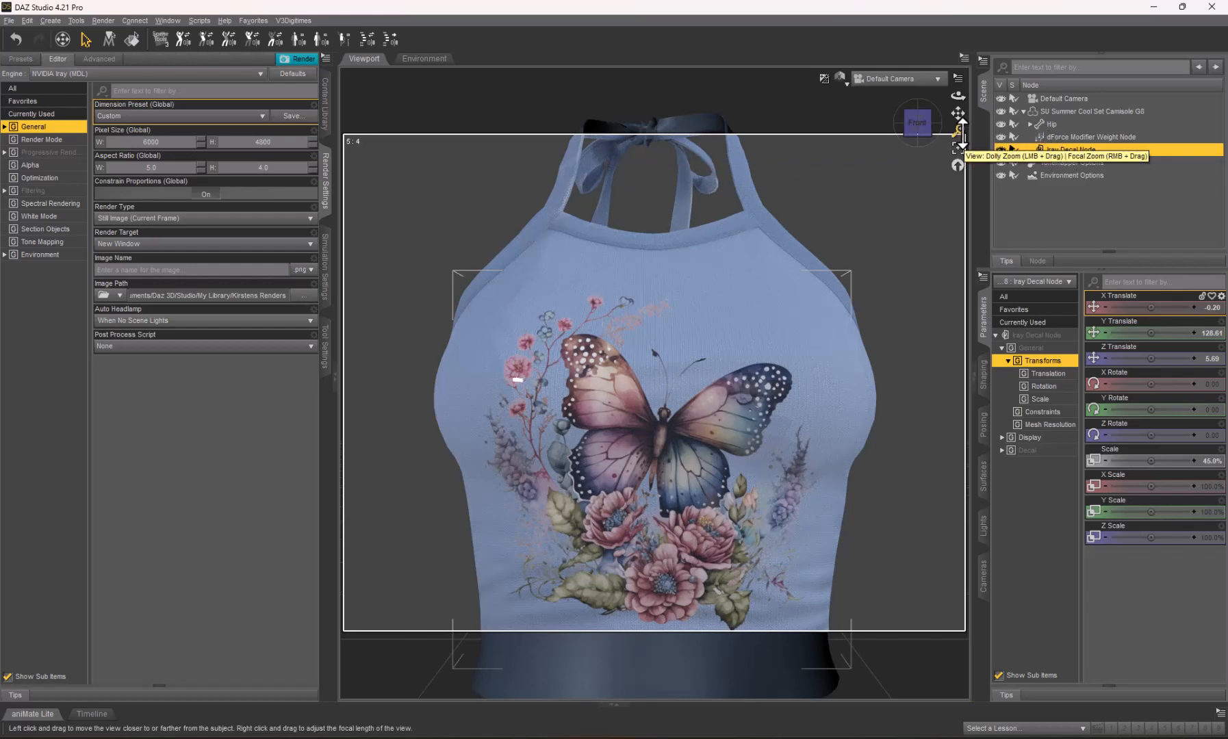
{"action": "left_click_drag", "start_coordinate": [963, 132], "coordinate": [963, 208]}
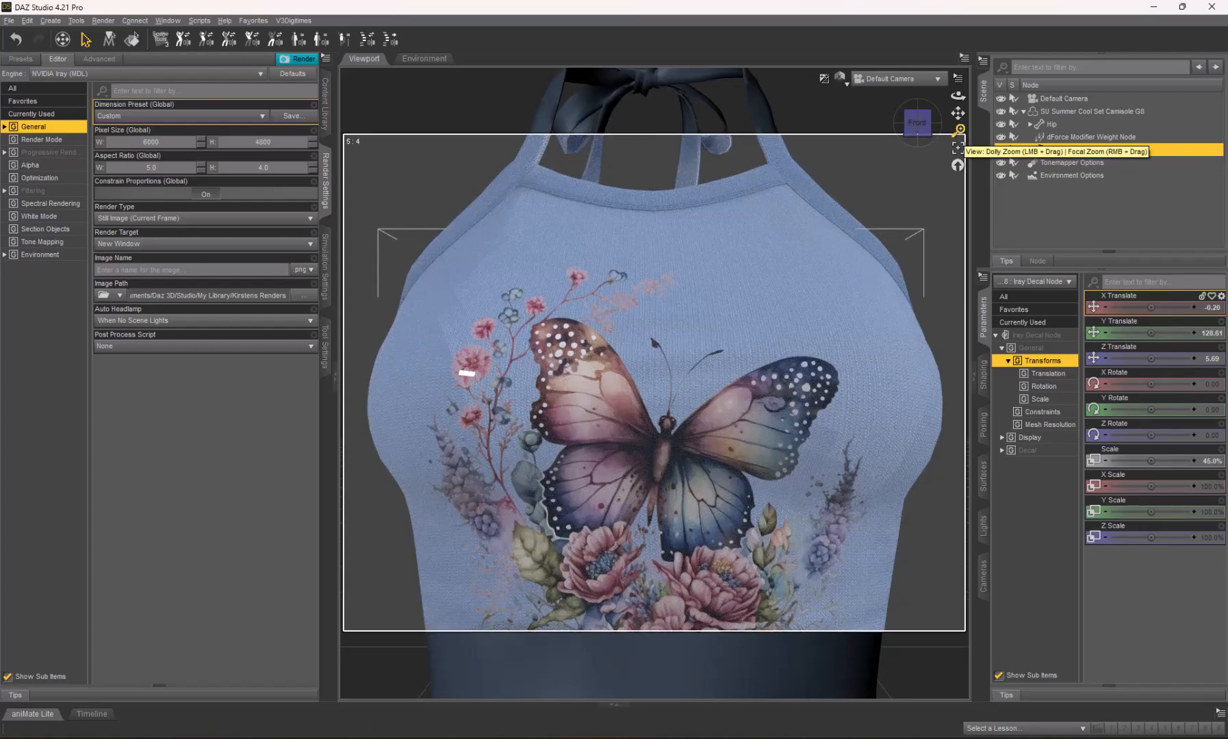
{"action": "left_click_drag", "start_coordinate": [960, 131], "coordinate": [960, 101]}
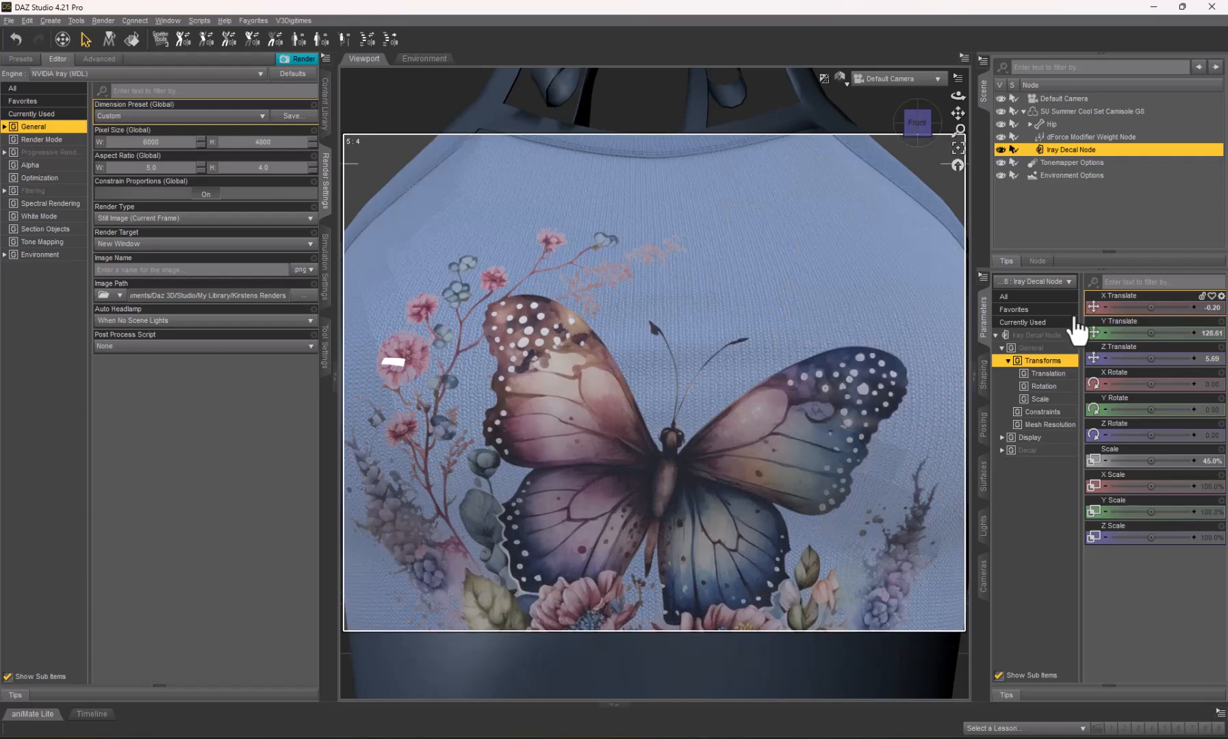
{"action": "left_click", "coordinate": [986, 477]}
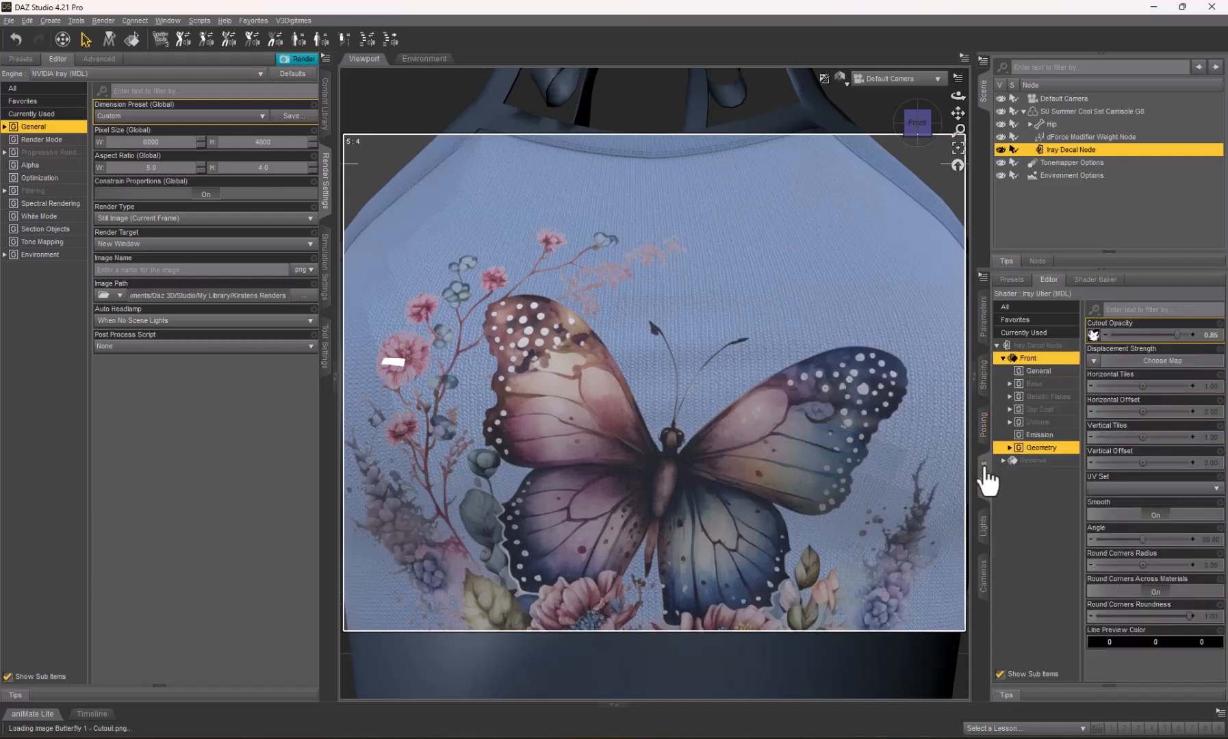
{"action": "left_click", "coordinate": [1211, 336]}
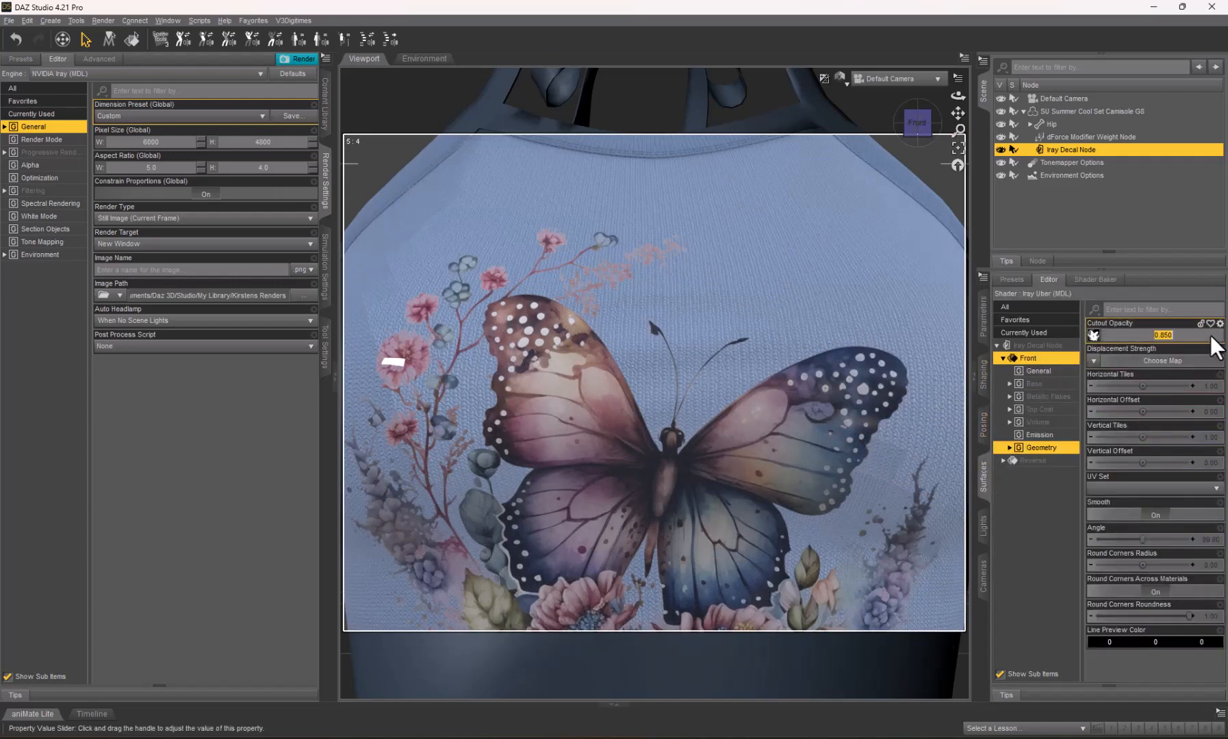
{"action": "type", "text": "75"}
{"action": "key", "text": "Return"}
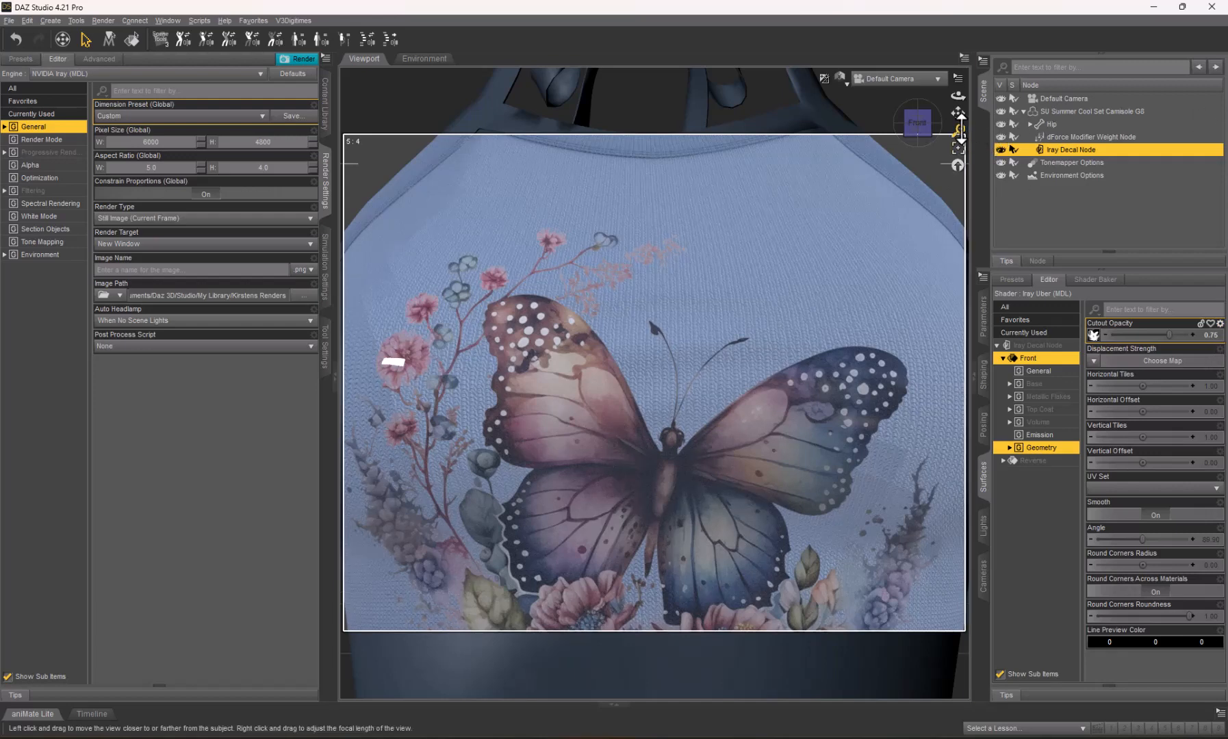
Shift the decal to an X Translate of -1.20 with the whole camisole in view.
{"action": "left_click_drag", "start_coordinate": [961, 131], "coordinate": [960, 176]}
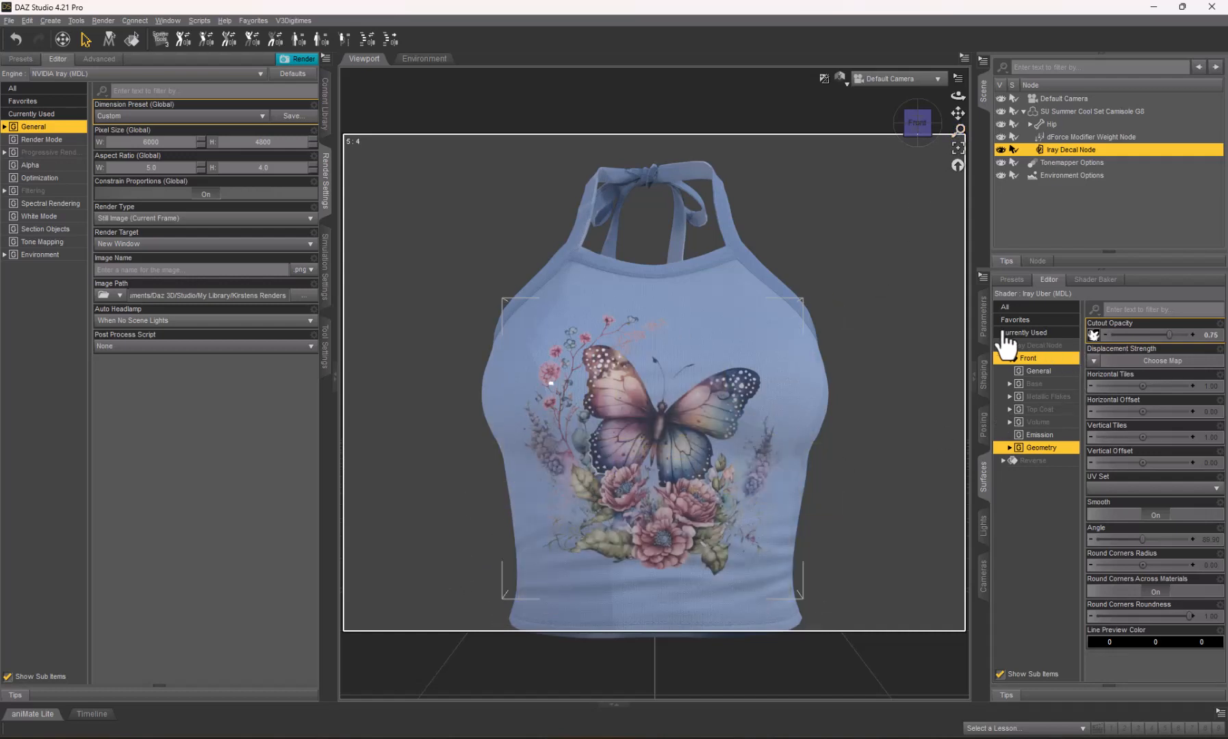
{"action": "left_click", "coordinate": [985, 319]}
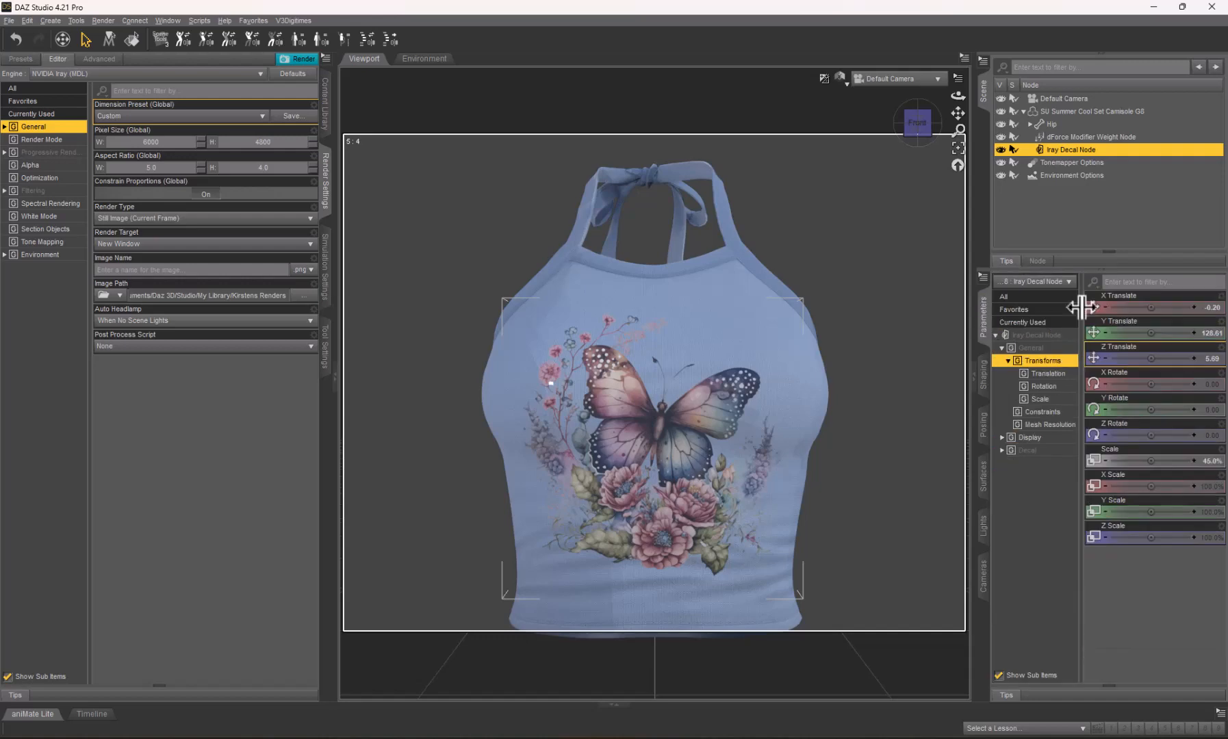
{"action": "left_click", "coordinate": [1106, 308]}
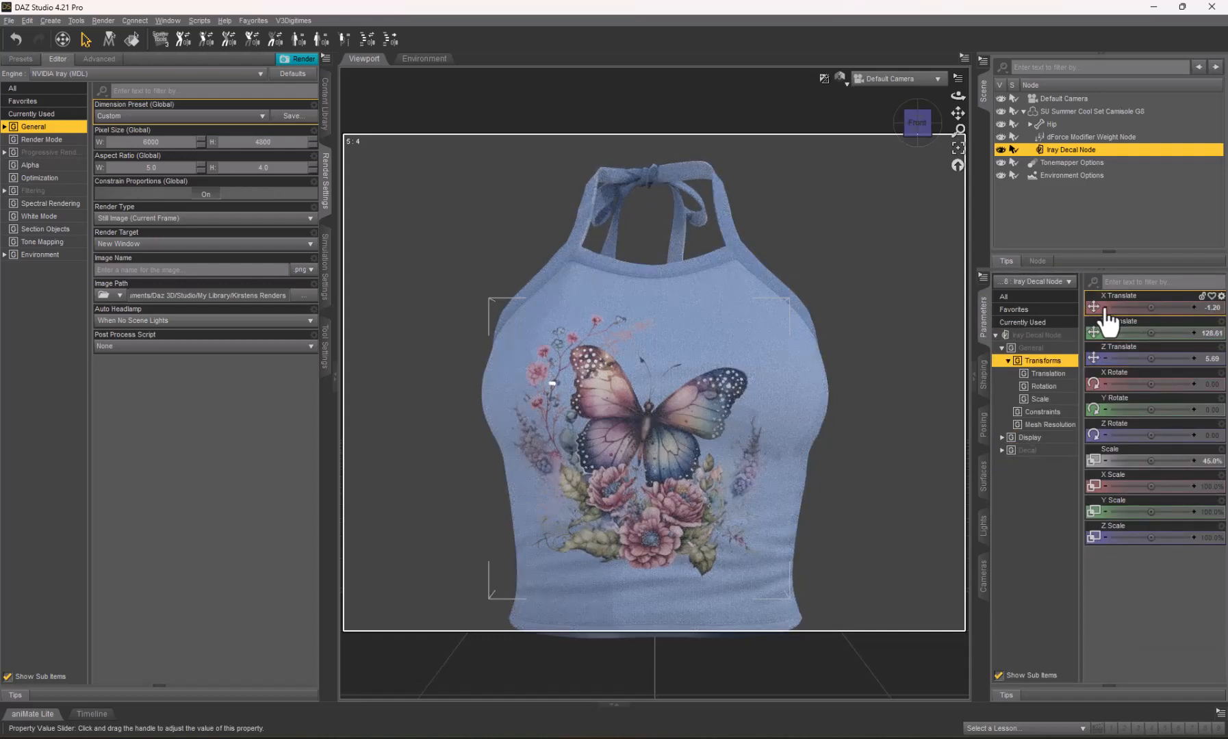
Bring the decal's Z Translate to 2.69 and tilt it to an X Rotate of about 5.46.
{"action": "left_click", "coordinate": [1194, 359]}
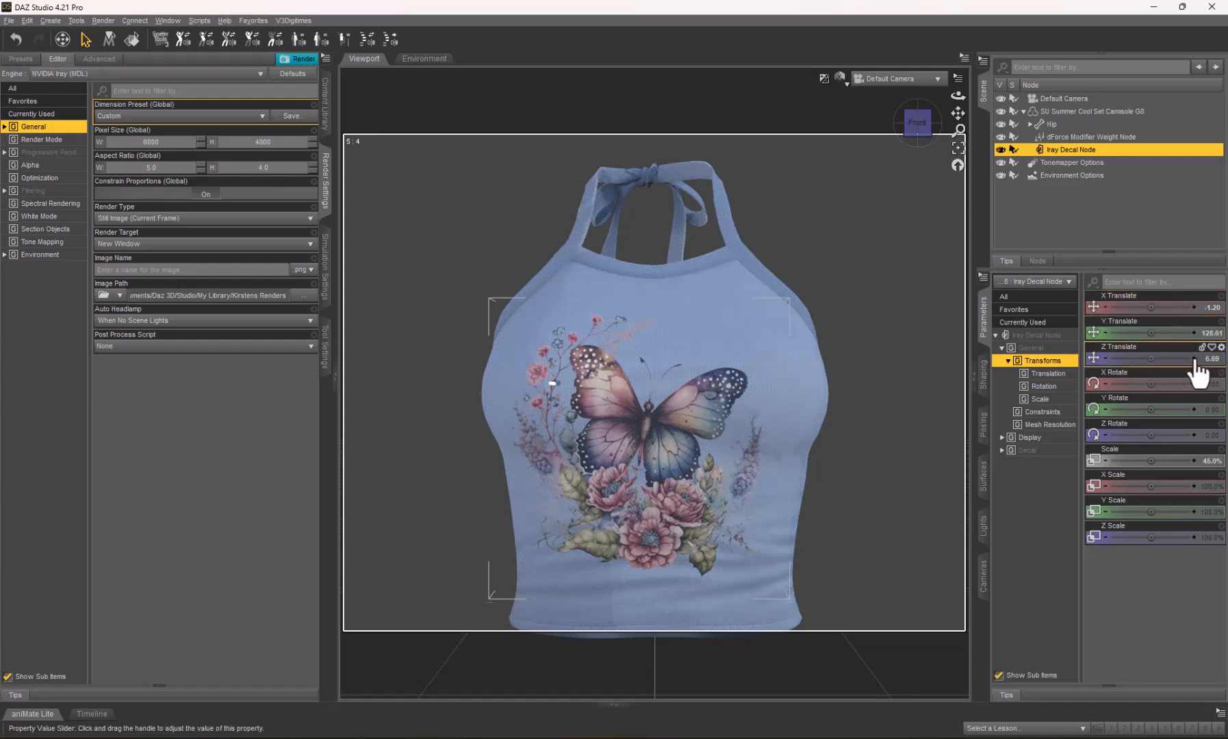
{"action": "left_click", "coordinate": [1107, 358]}
{"action": "left_click", "coordinate": [1107, 359]}
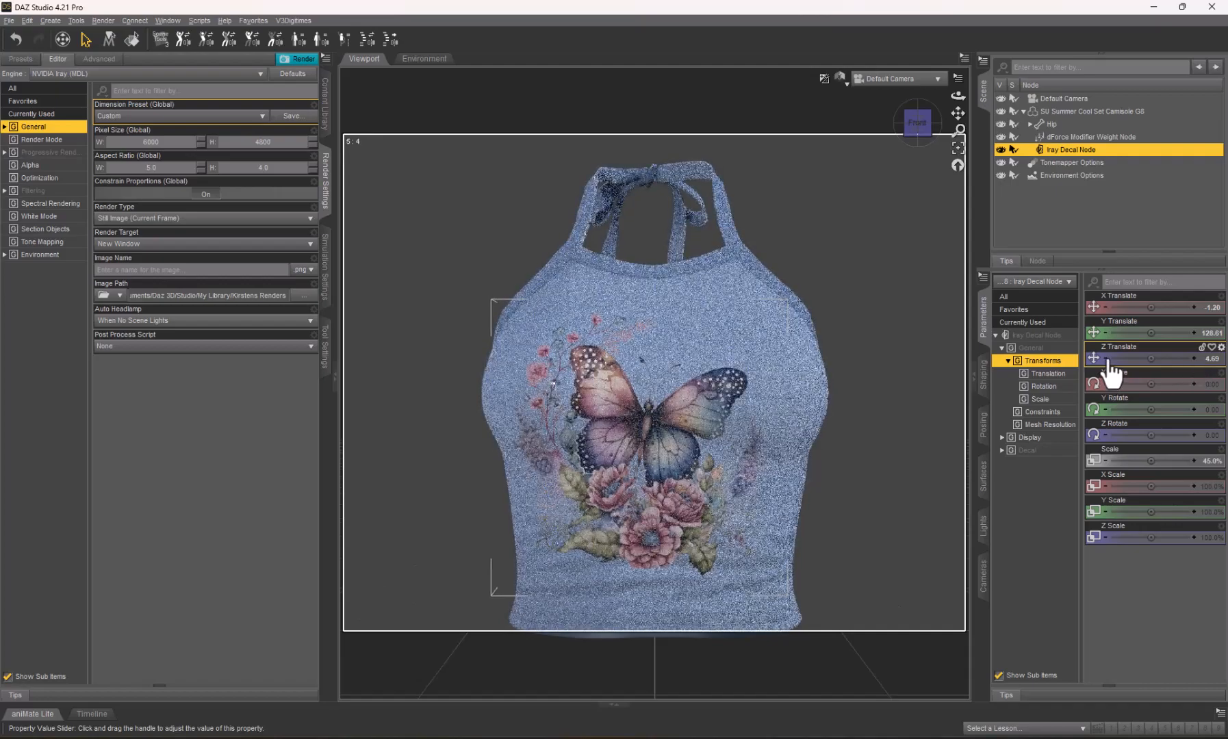
{"action": "left_click", "coordinate": [1106, 359]}
{"action": "left_click", "coordinate": [1107, 358]}
{"action": "left_click", "coordinate": [1107, 359]}
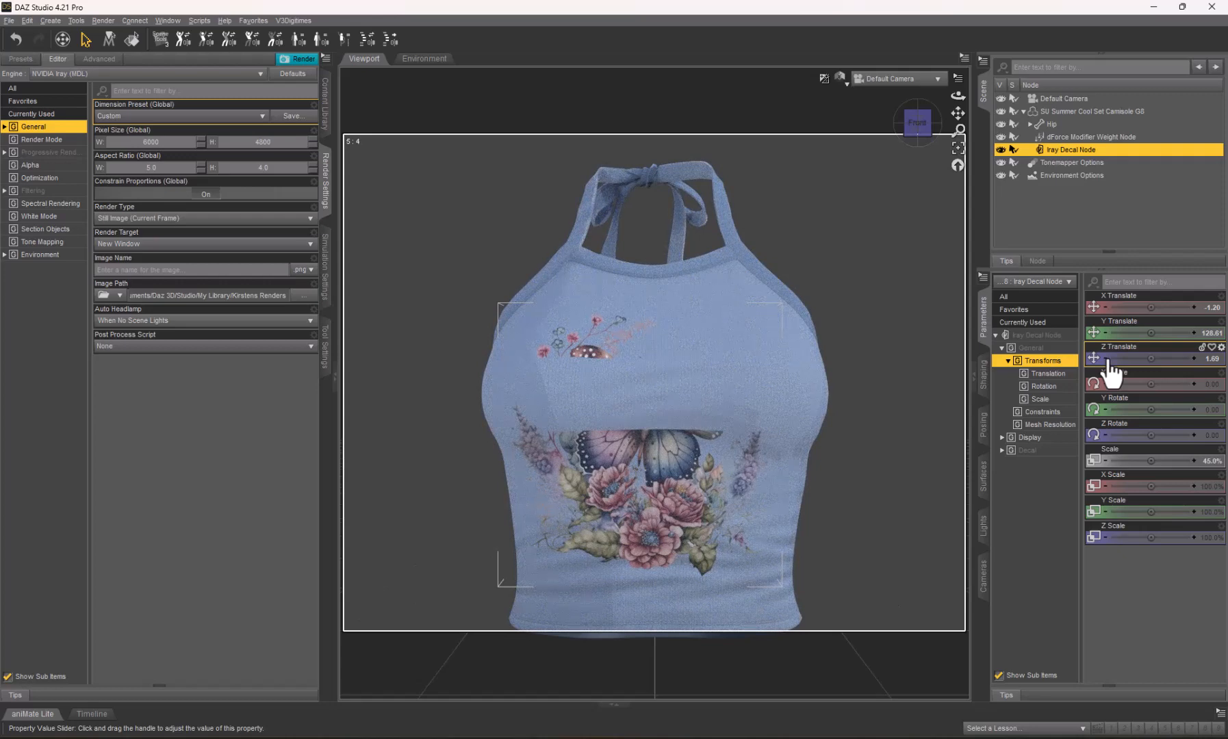
{"action": "left_click", "coordinate": [1194, 359]}
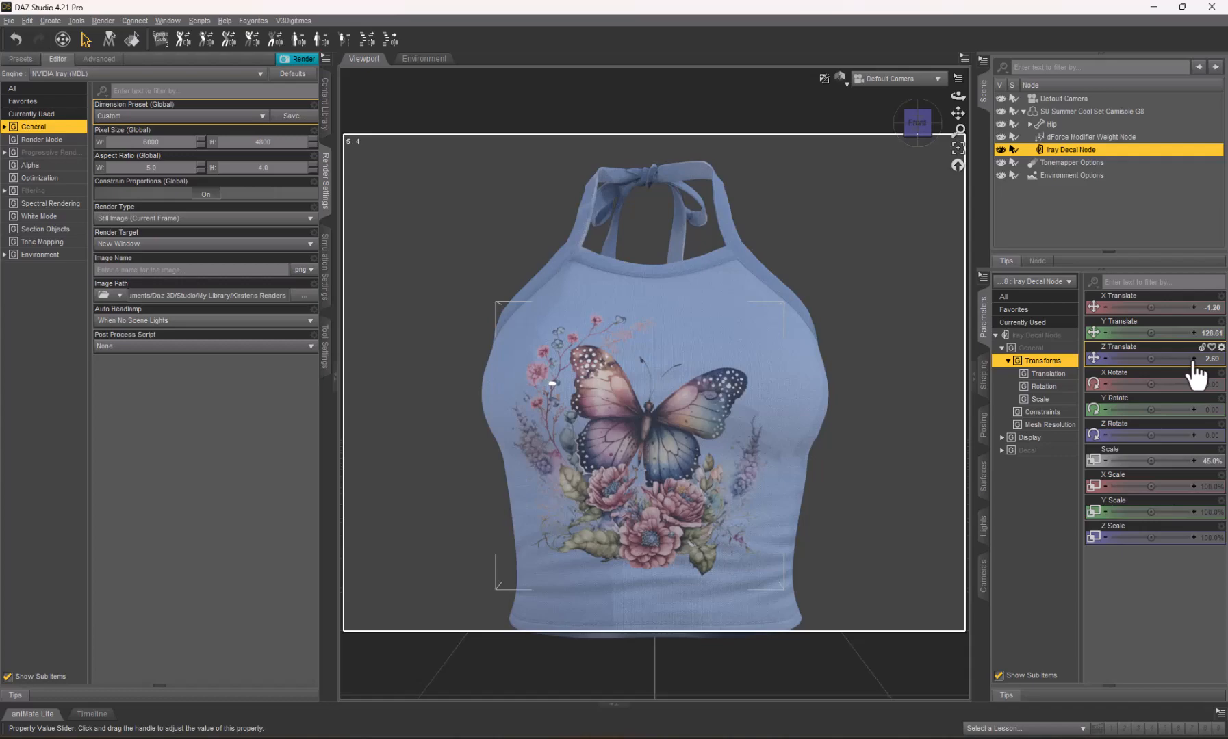
{"action": "left_click_drag", "start_coordinate": [1152, 385], "coordinate": [1155, 385]}
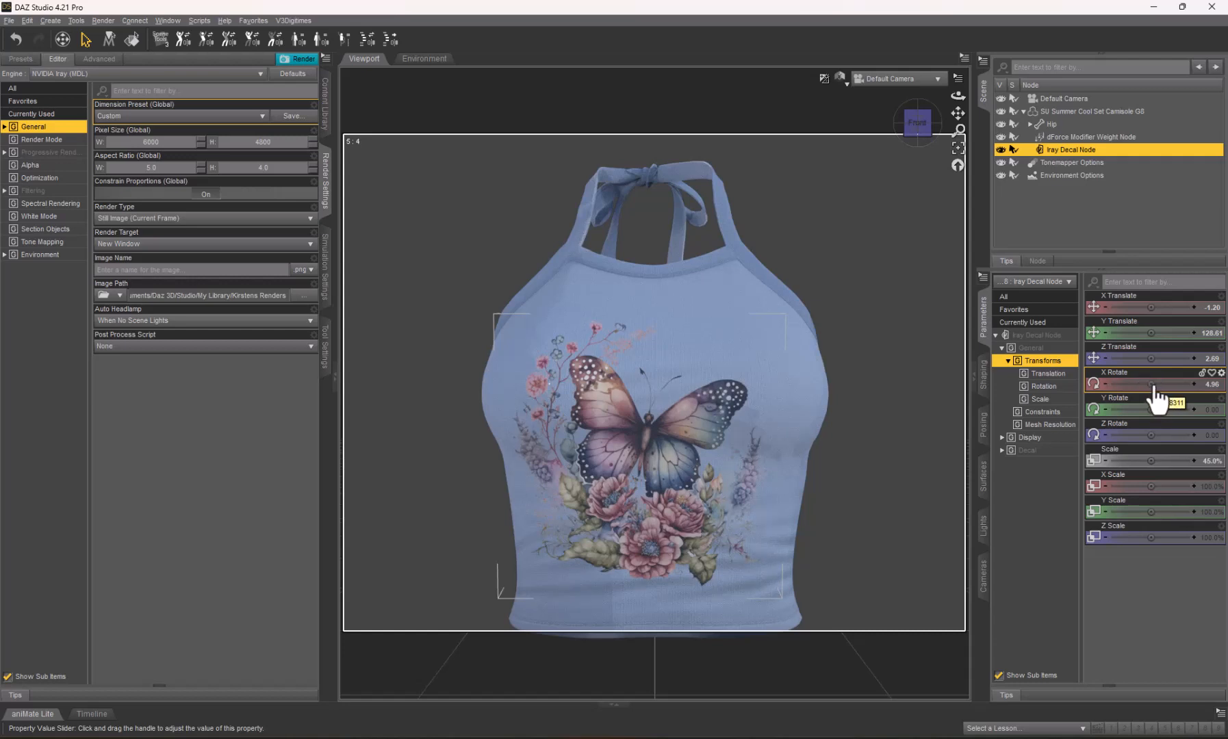
{"action": "left_click", "coordinate": [1195, 385]}
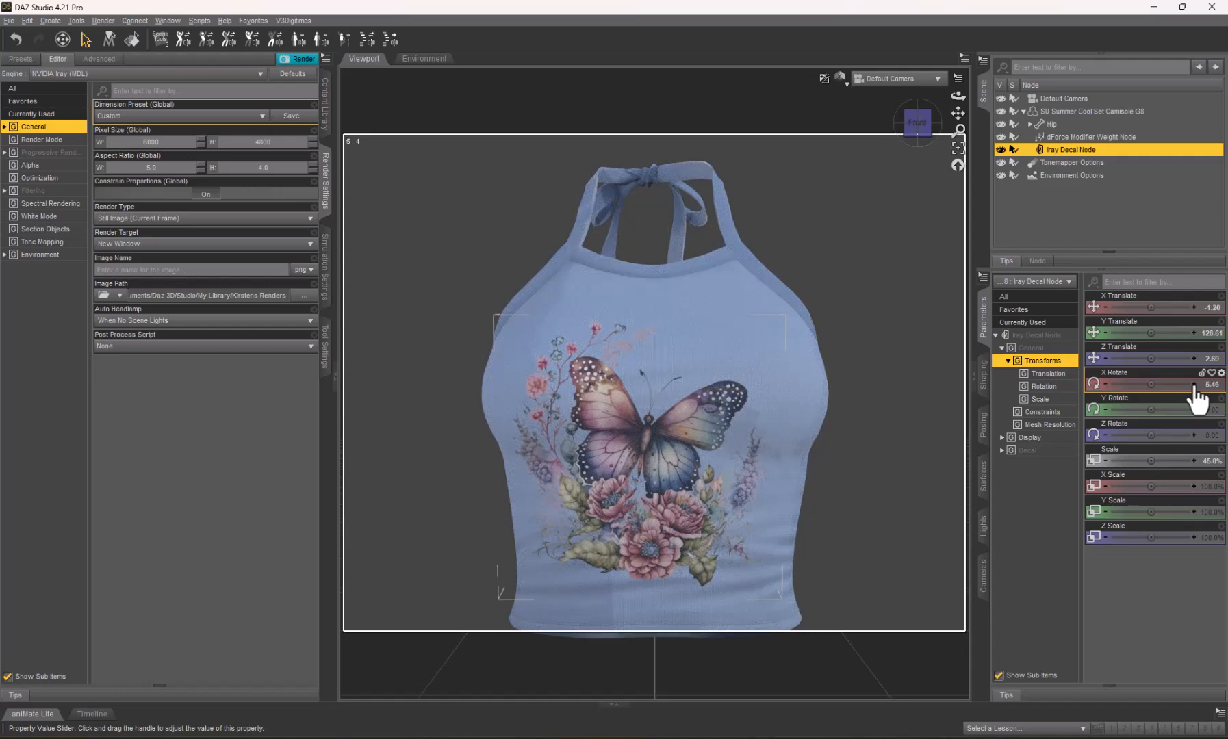
Select the camisole, inspect the decal's wrap from the side and return to the front view.
{"action": "left_click", "coordinate": [1053, 113]}
{"action": "left_click", "coordinate": [928, 128]}
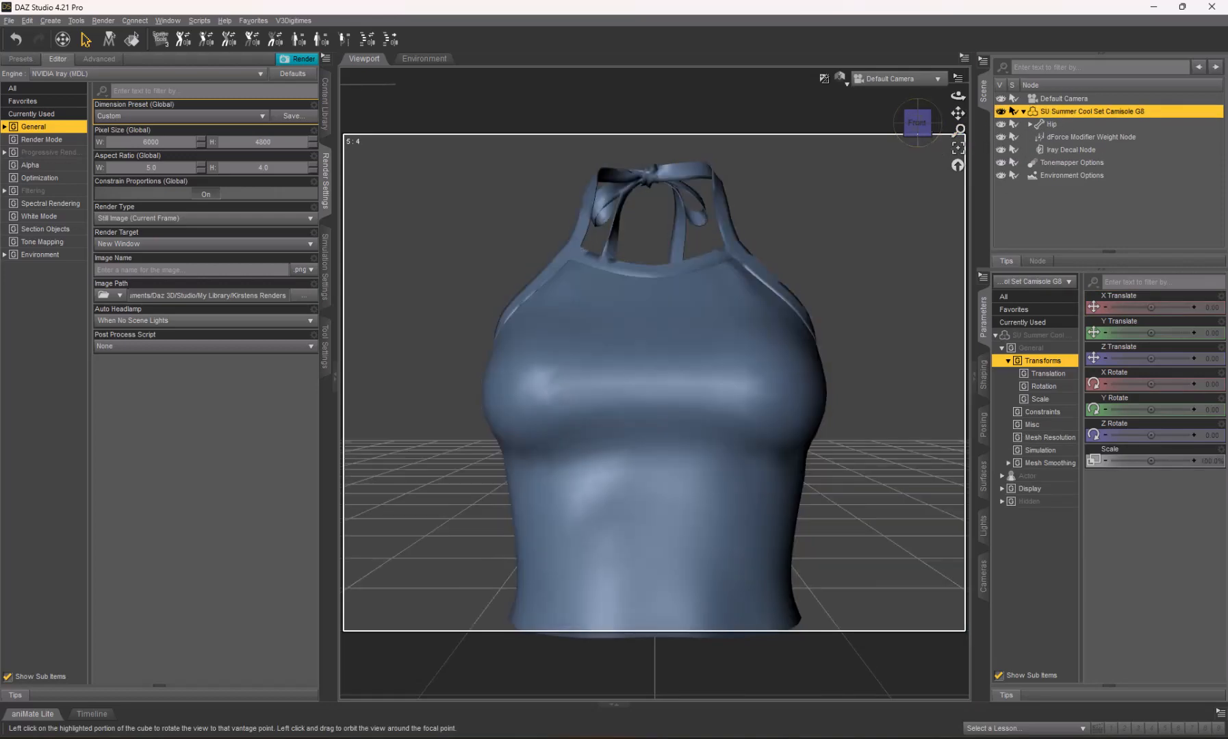
{"action": "left_click_drag", "start_coordinate": [926, 126], "coordinate": [876, 126]}
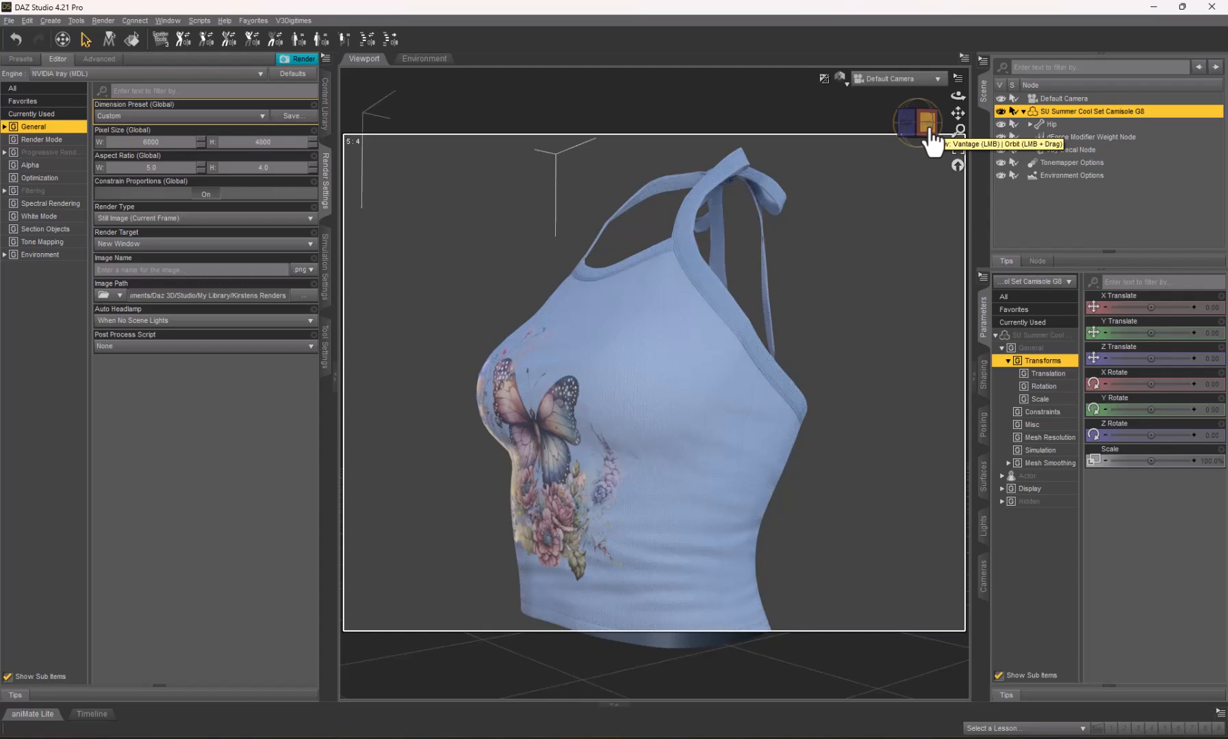
{"action": "left_click", "coordinate": [930, 134]}
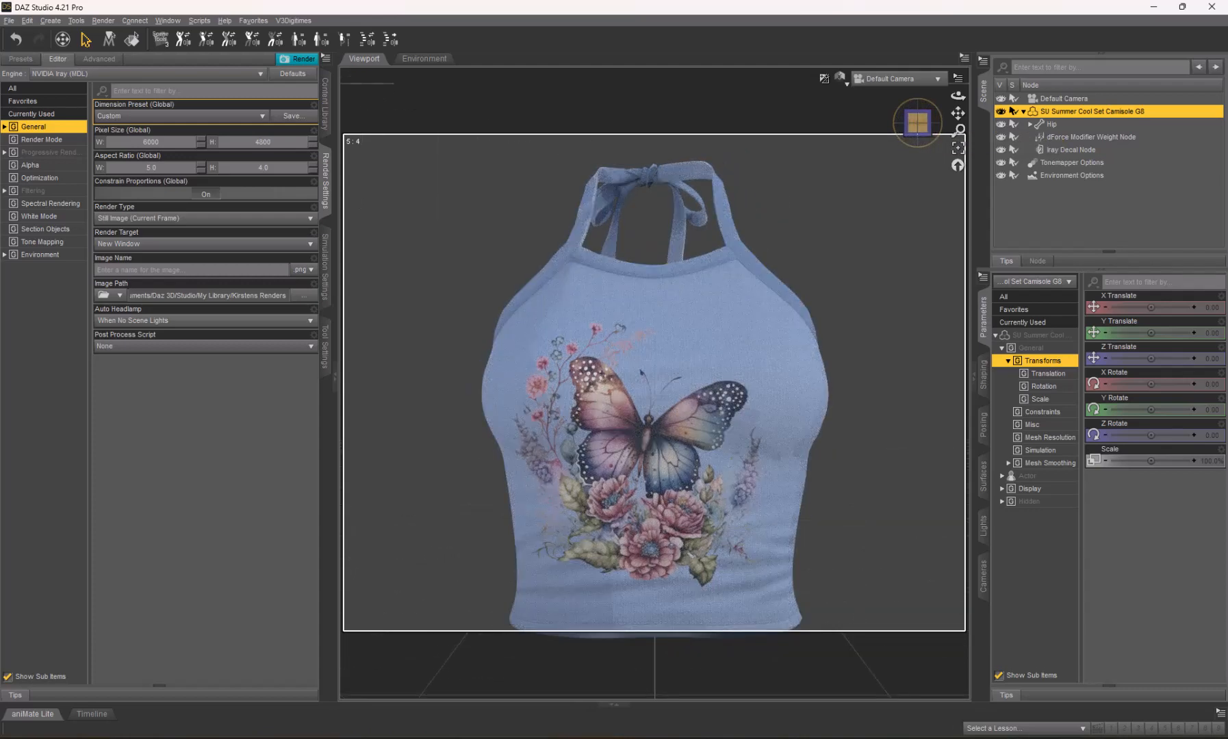
{"action": "left_click", "coordinate": [913, 133]}
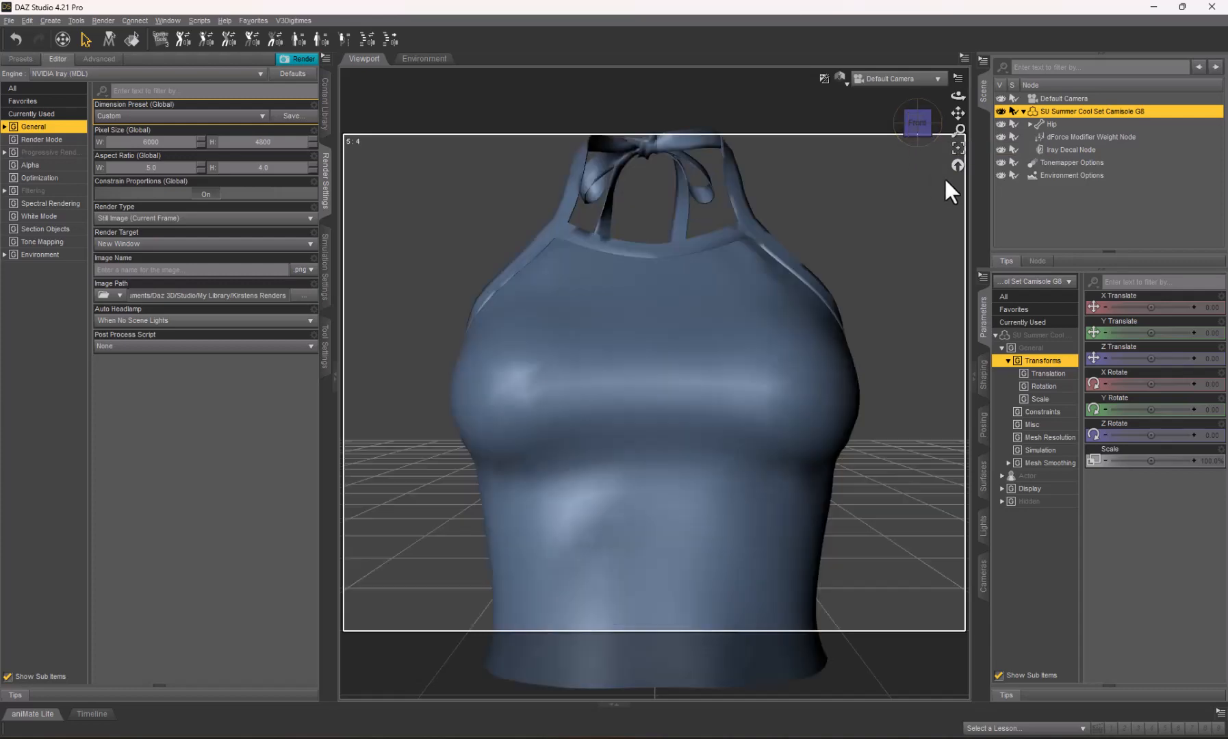